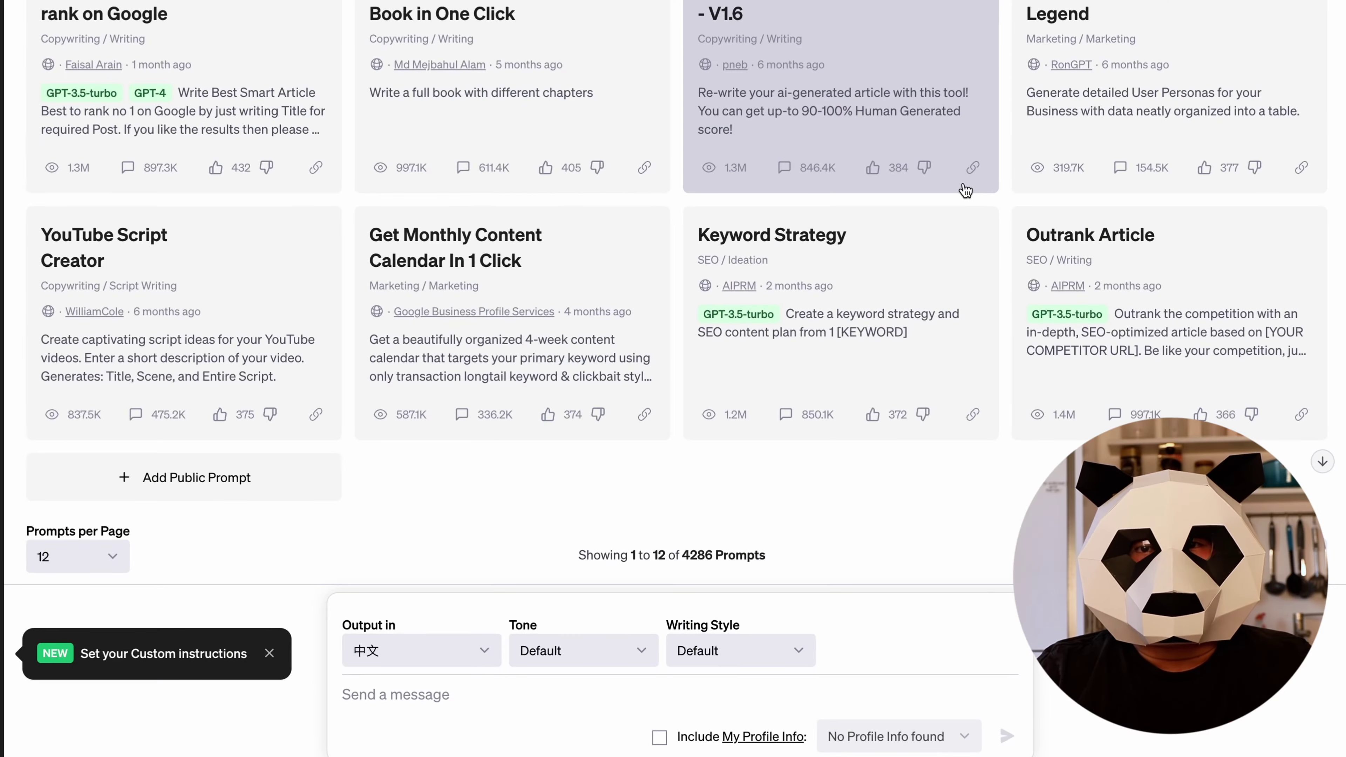
Scroll the AIPRM Public prompts grid back up to the top
{"action": "scroll", "coordinate": [965, 191], "scroll_direction": "up", "scroll_amount": 4}
{"action": "scroll", "coordinate": [962, 188], "scroll_direction": "up", "scroll_amount": 5}
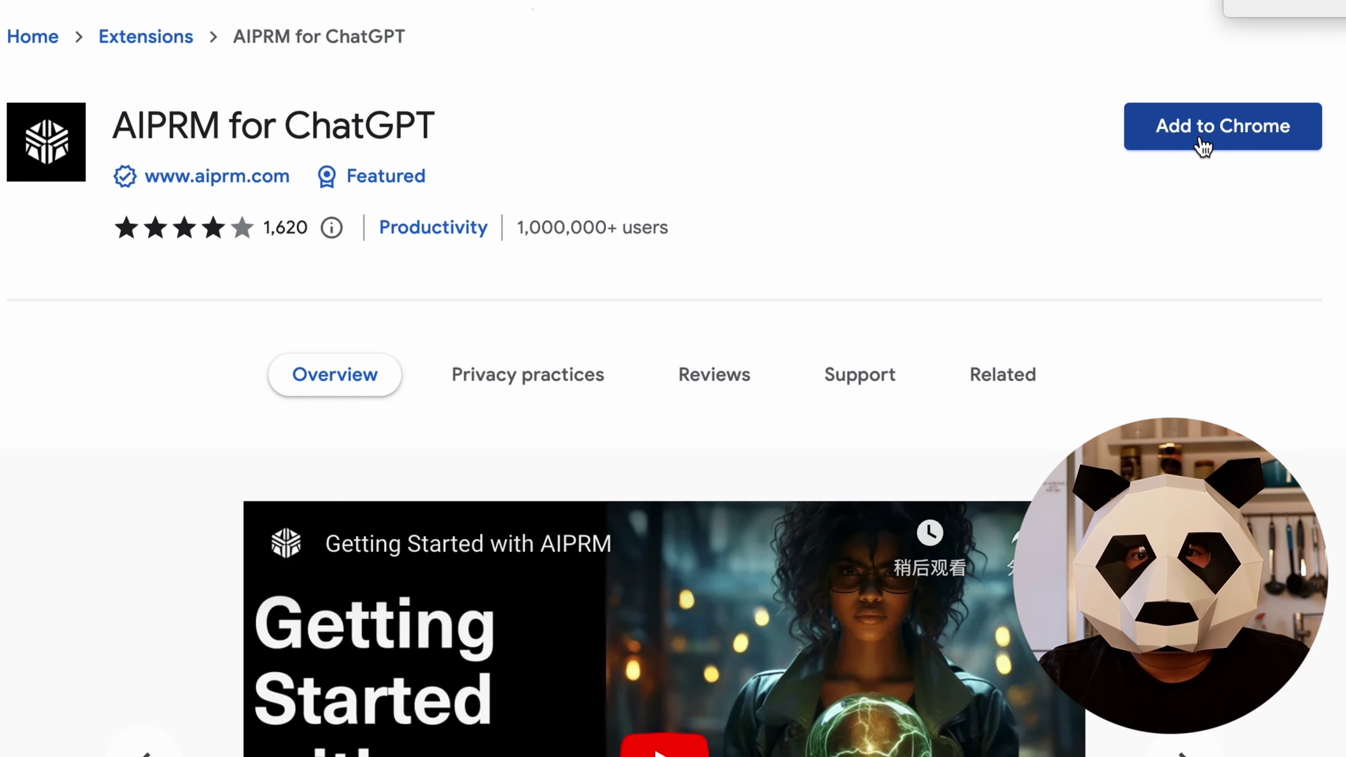
Add the AIPRM for ChatGPT extension to Chrome
{"action": "left_click", "coordinate": [1200, 132]}
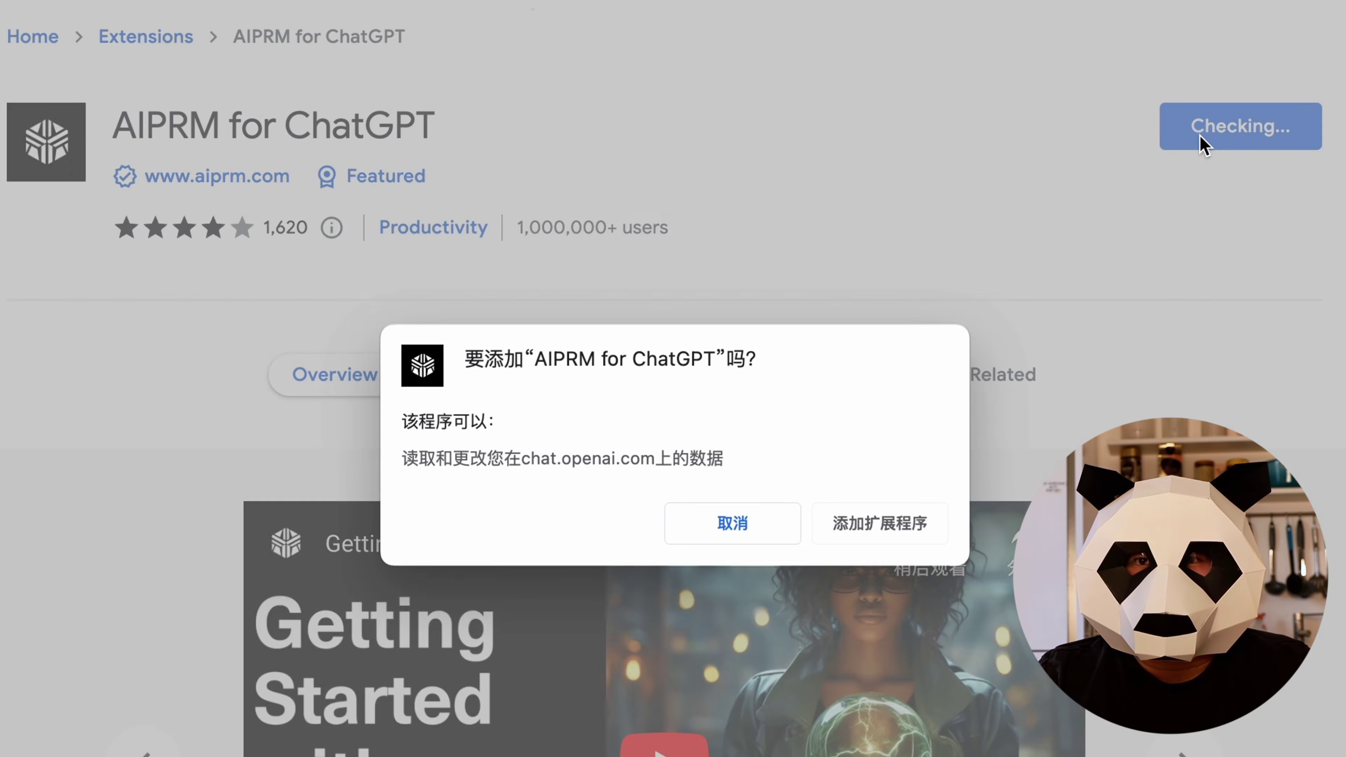
{"action": "left_click", "coordinate": [902, 533]}
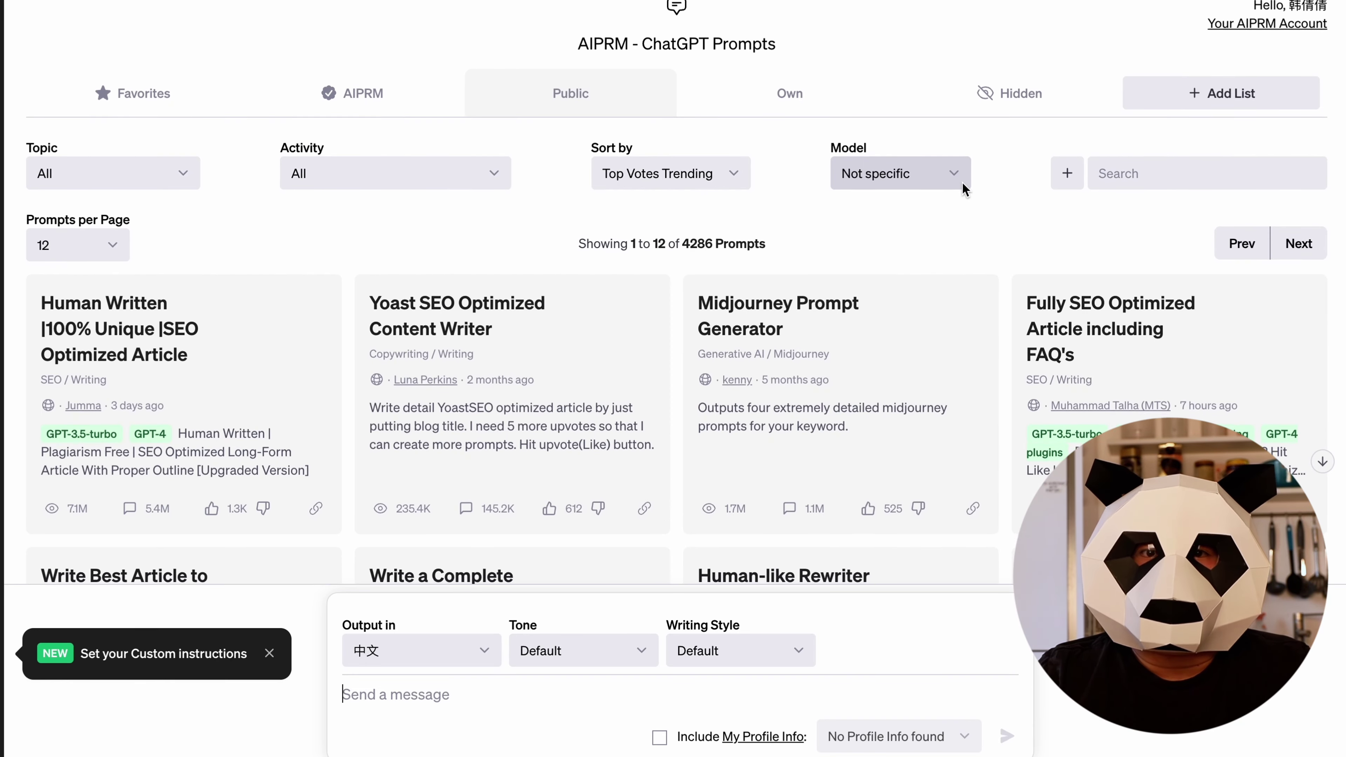
{"action": "scroll", "coordinate": [963, 182], "scroll_direction": "down", "scroll_amount": 3}
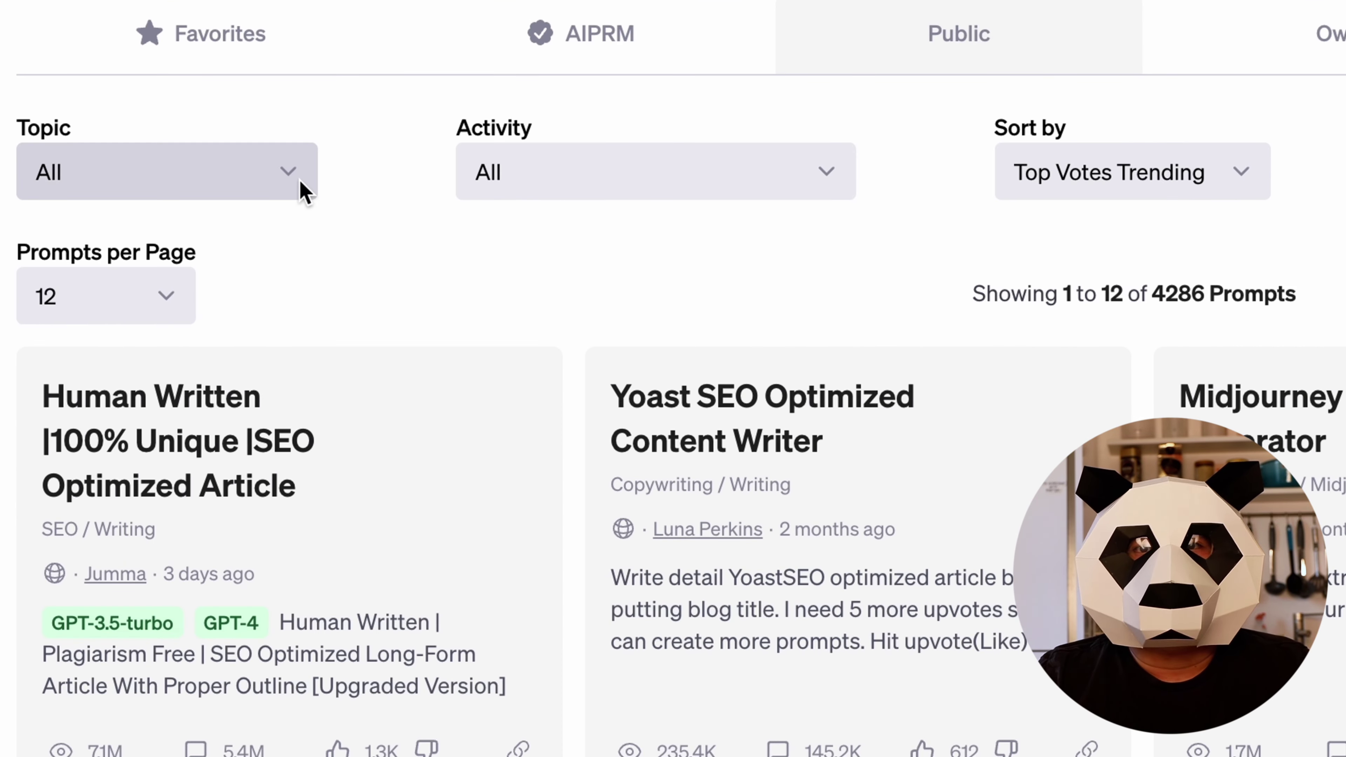
Ask ChatGPT to 'write a Child Learning video script about animals'
{"action": "left_click", "coordinate": [192, 66]}
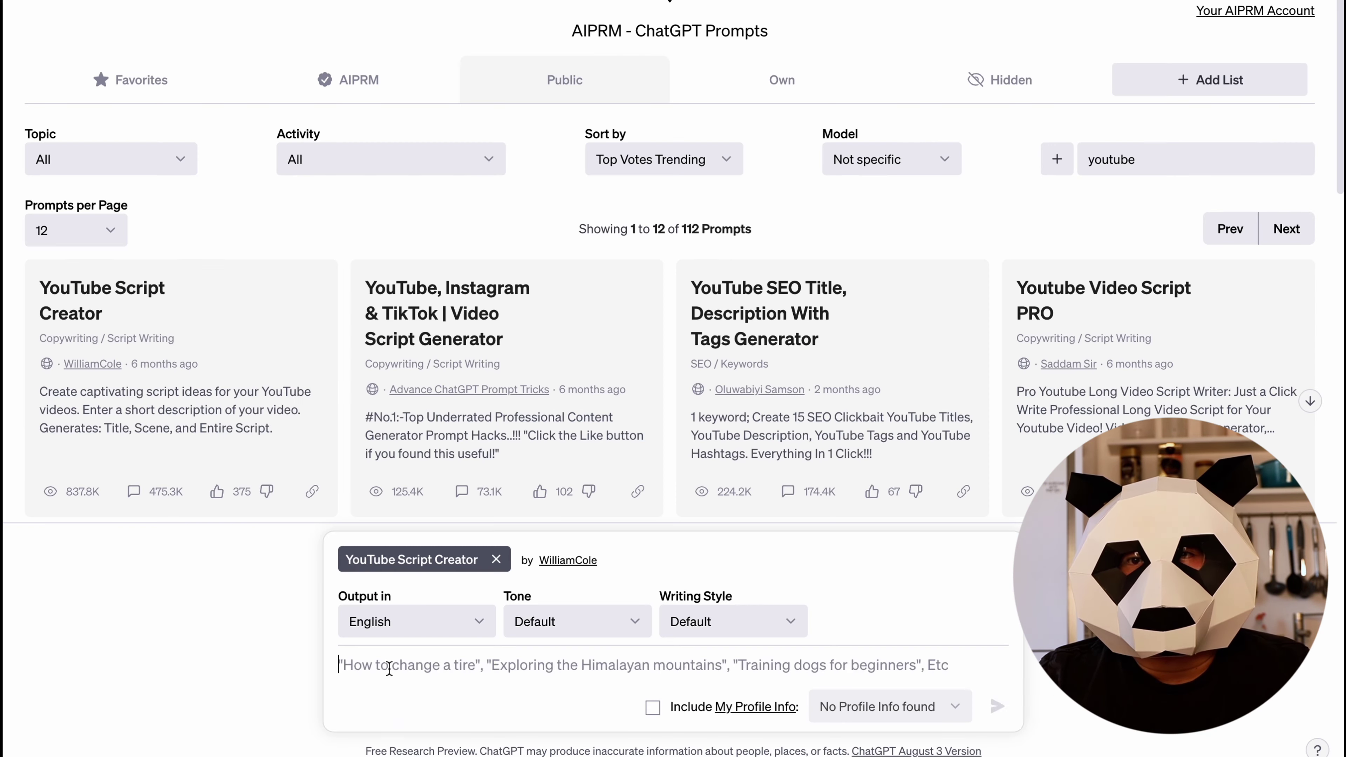
{"action": "type", "text": "write a Child Learning video script about animals"}
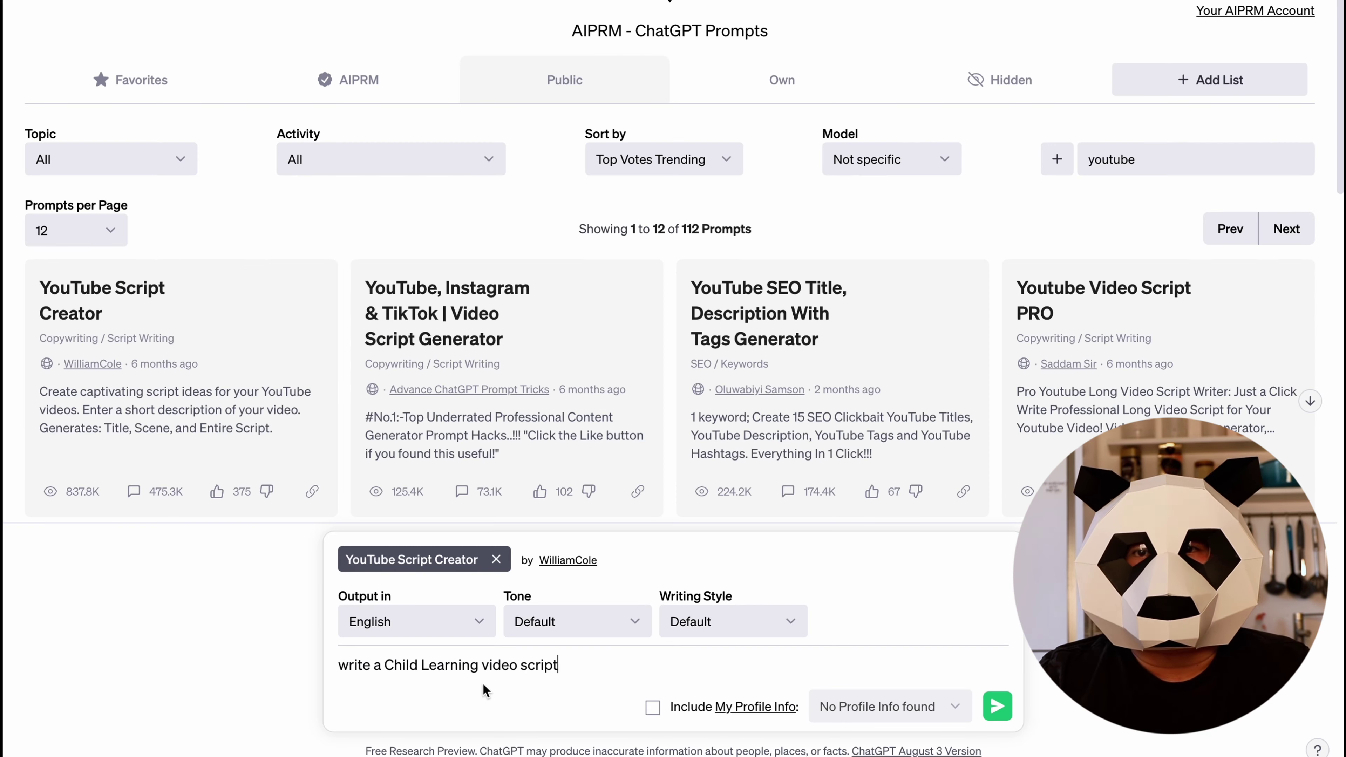
{"action": "left_click", "coordinate": [1001, 717]}
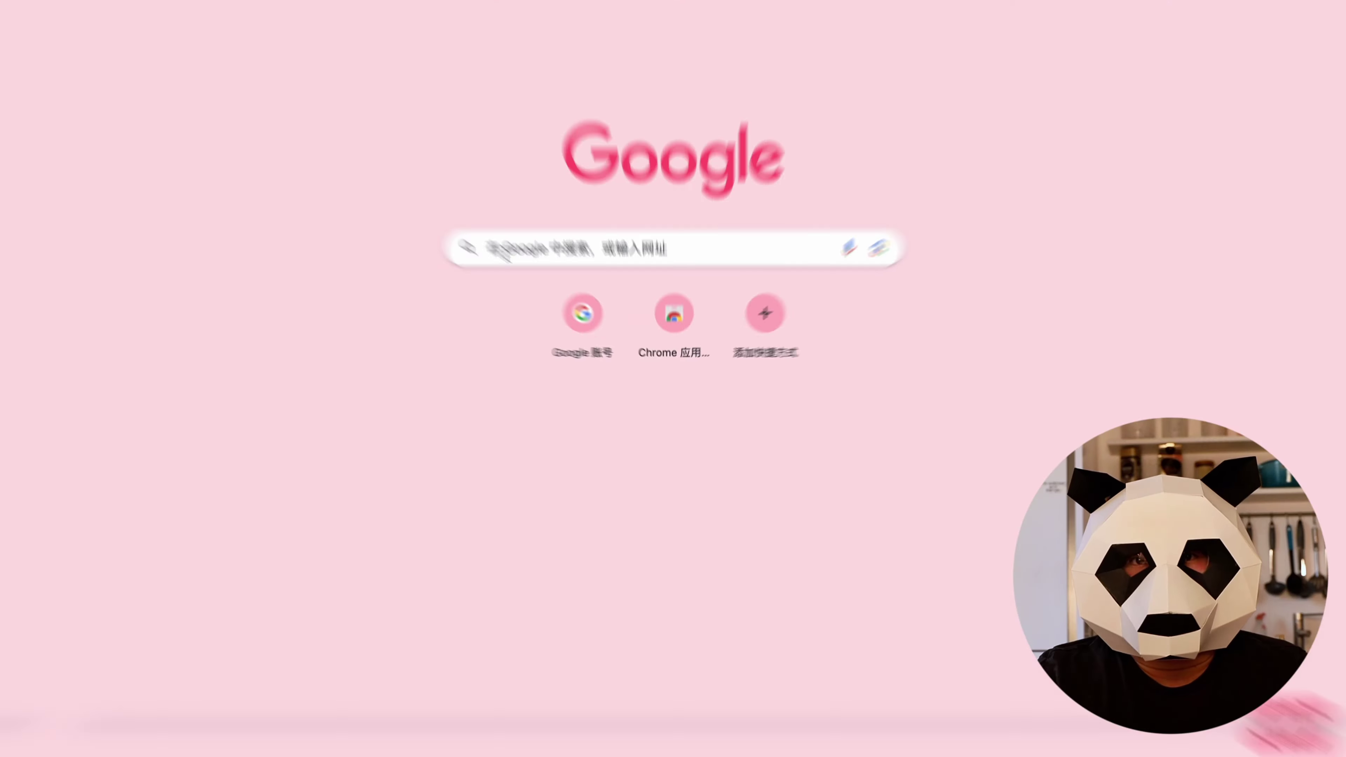
Search Google for 'AIPRM' and open the AIPRM for ChatGPT result
{"action": "left_click", "coordinate": [491, 243]}
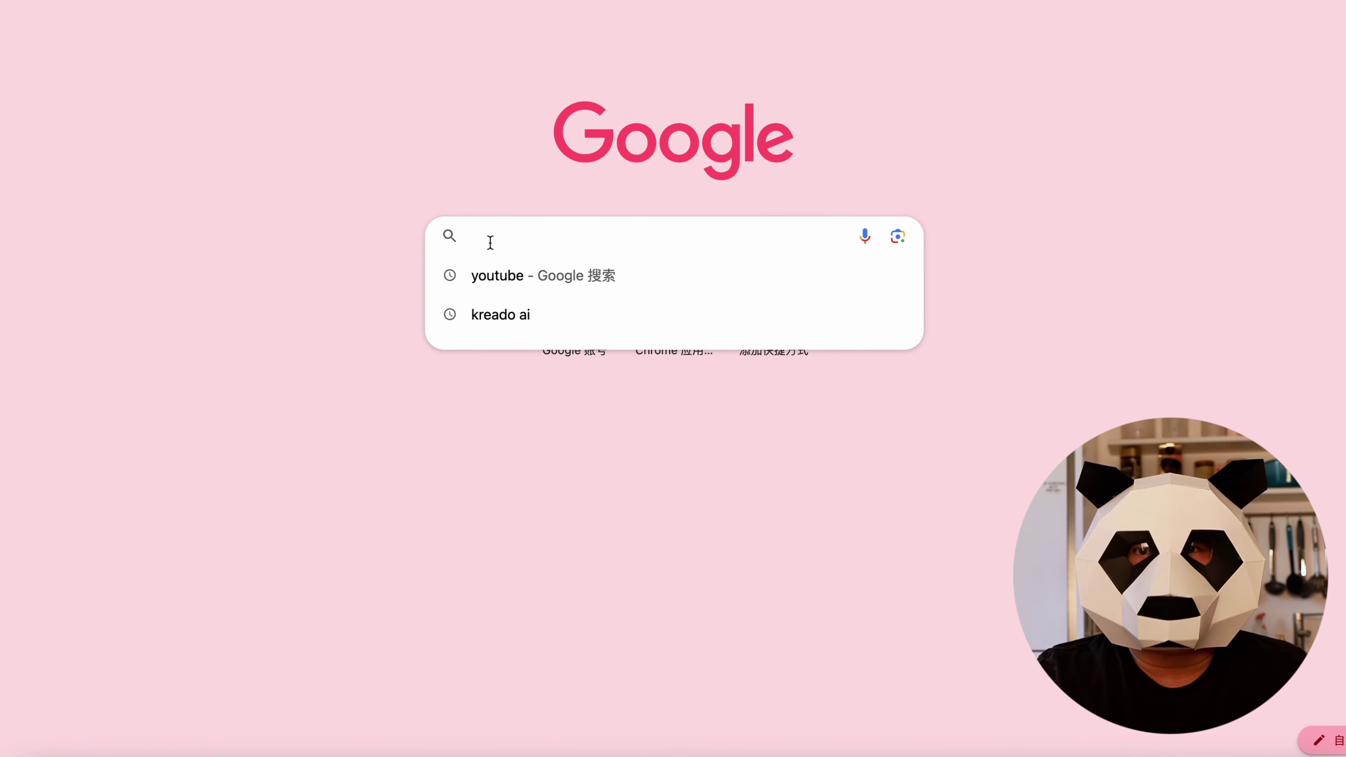
{"action": "type", "text": "AIPRM"}
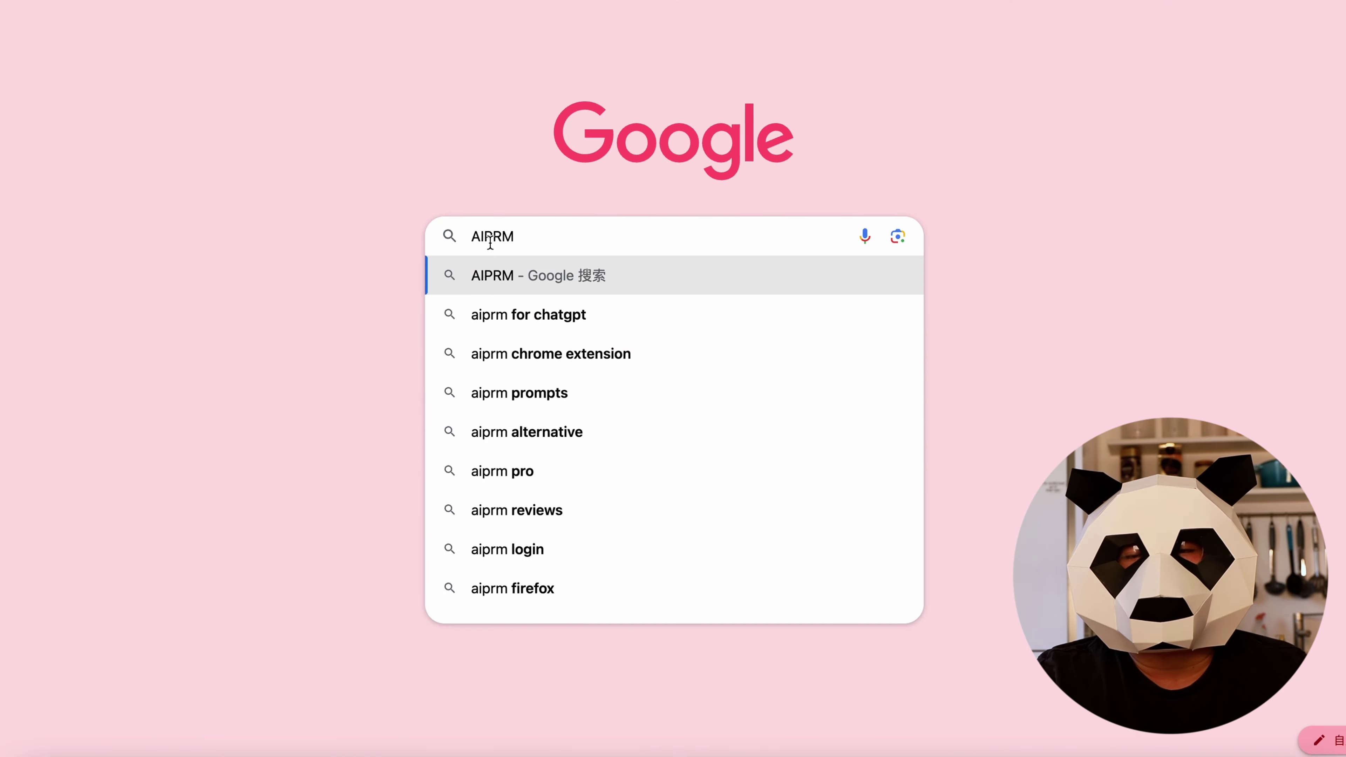
{"action": "key", "text": "Return"}
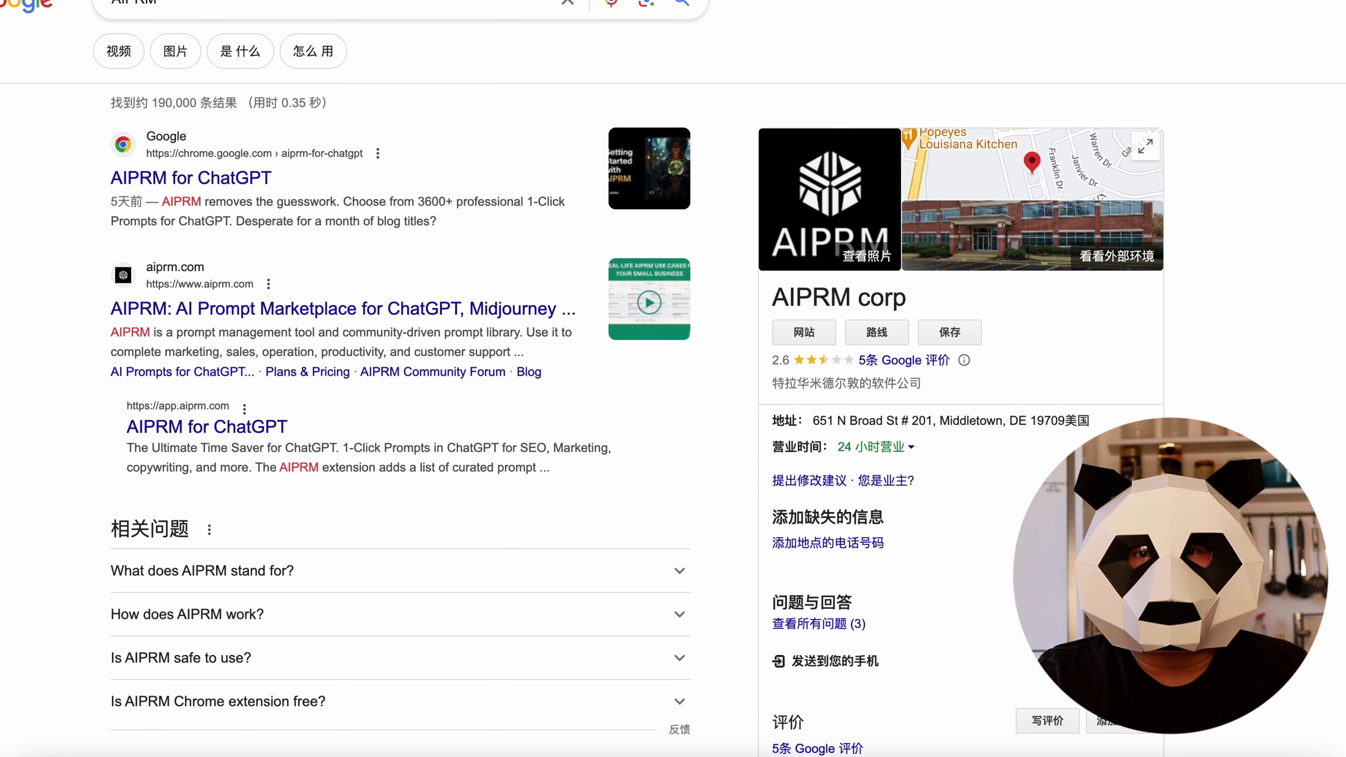
{"action": "left_click", "coordinate": [222, 310]}
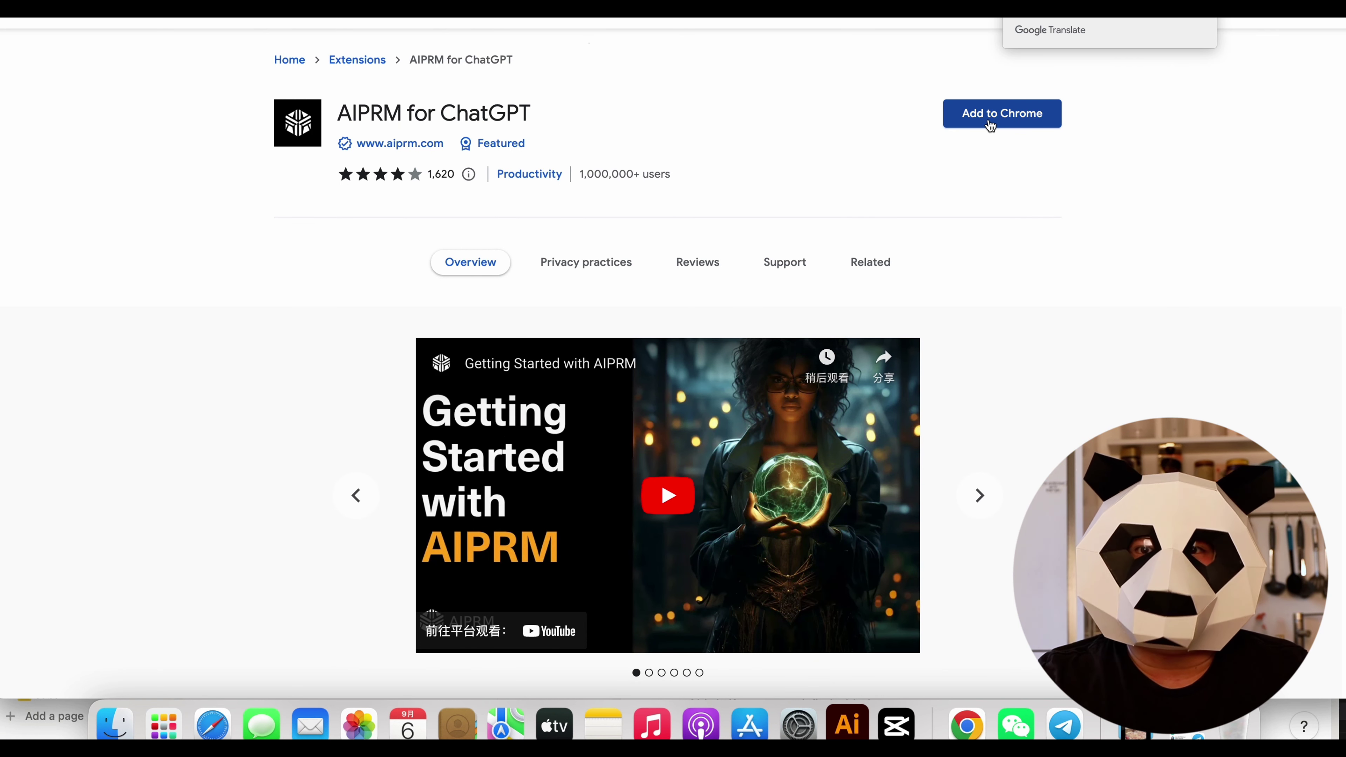
Add AIPRM for ChatGPT to Chrome and go to ChatGPT's Sign up / Log in
{"action": "left_click", "coordinate": [990, 125]}
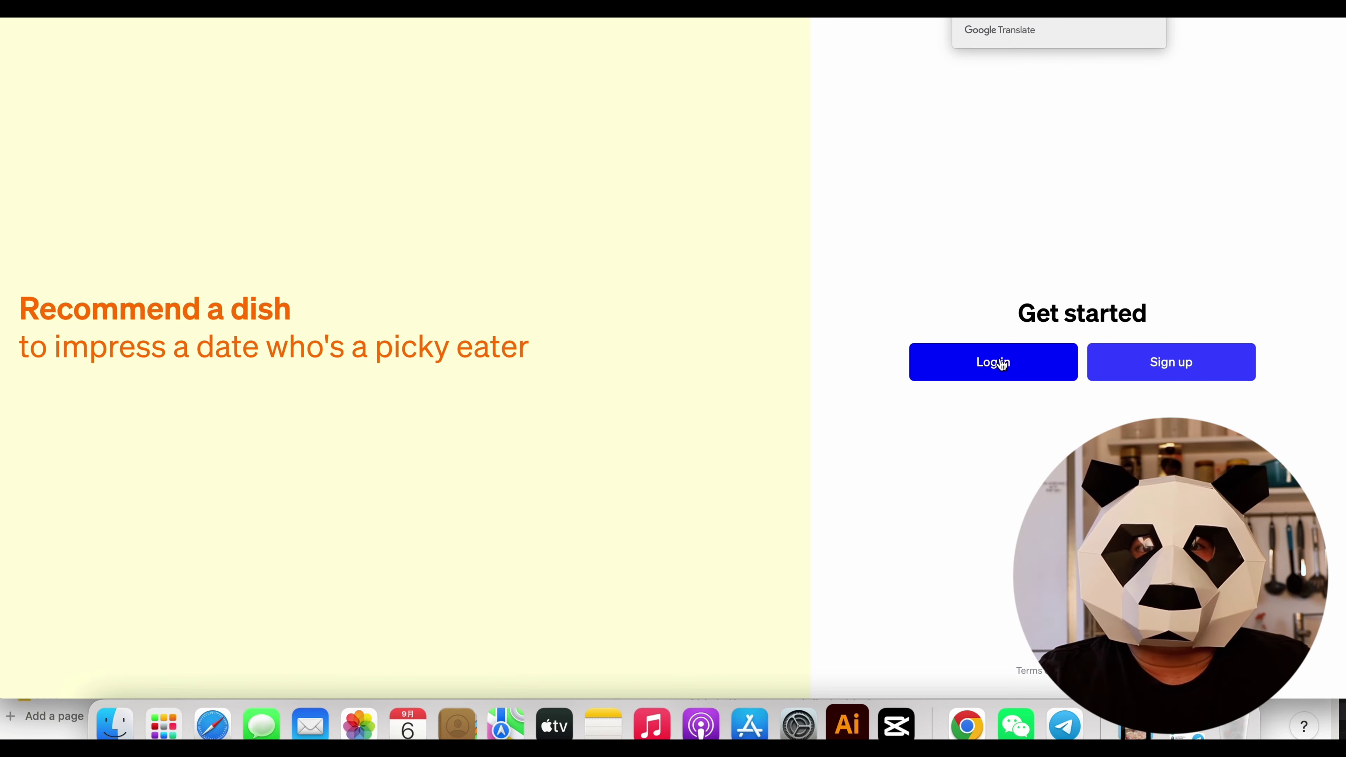
{"action": "left_click", "coordinate": [1127, 366]}
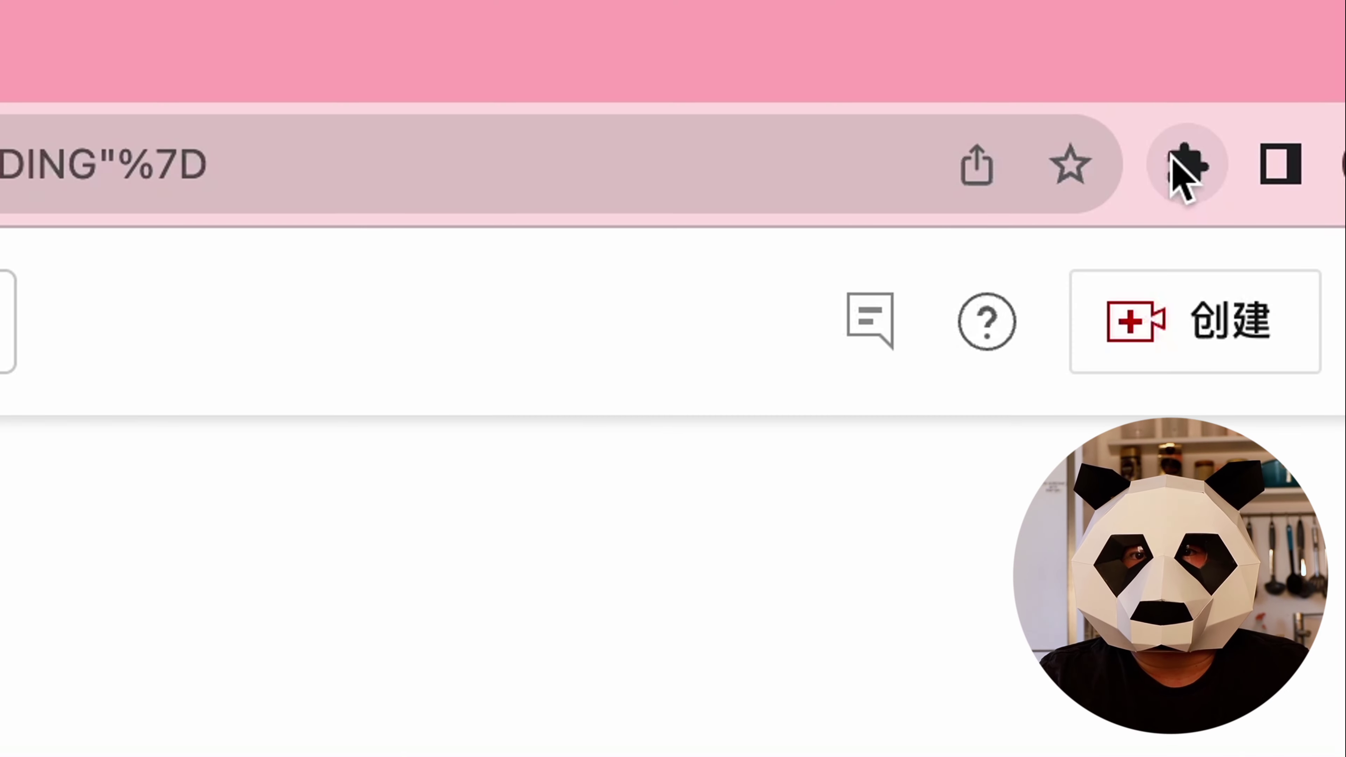
Launch ChatGPT via the AIPRM extension, page ahead to prompts 25–36, and show the Topic list
{"action": "left_click", "coordinate": [1185, 167]}
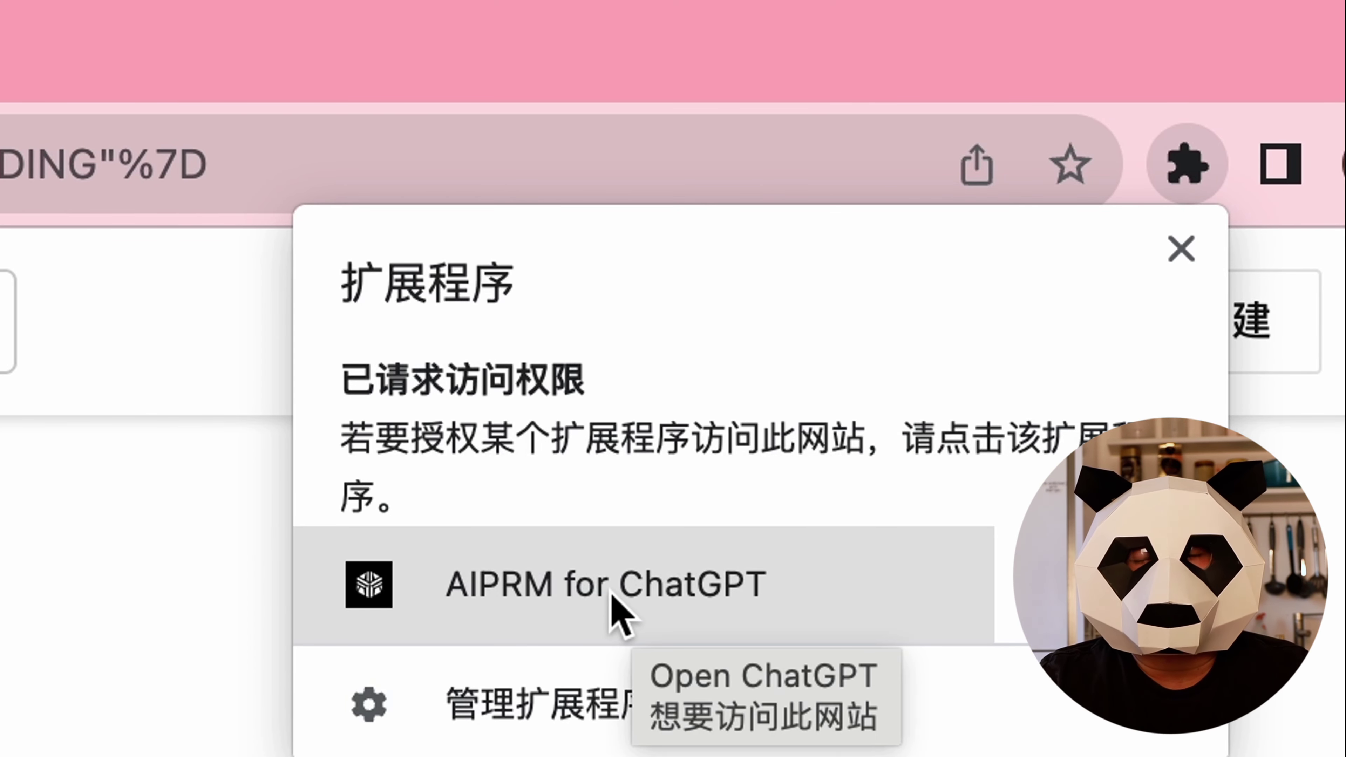
{"action": "left_click", "coordinate": [623, 597]}
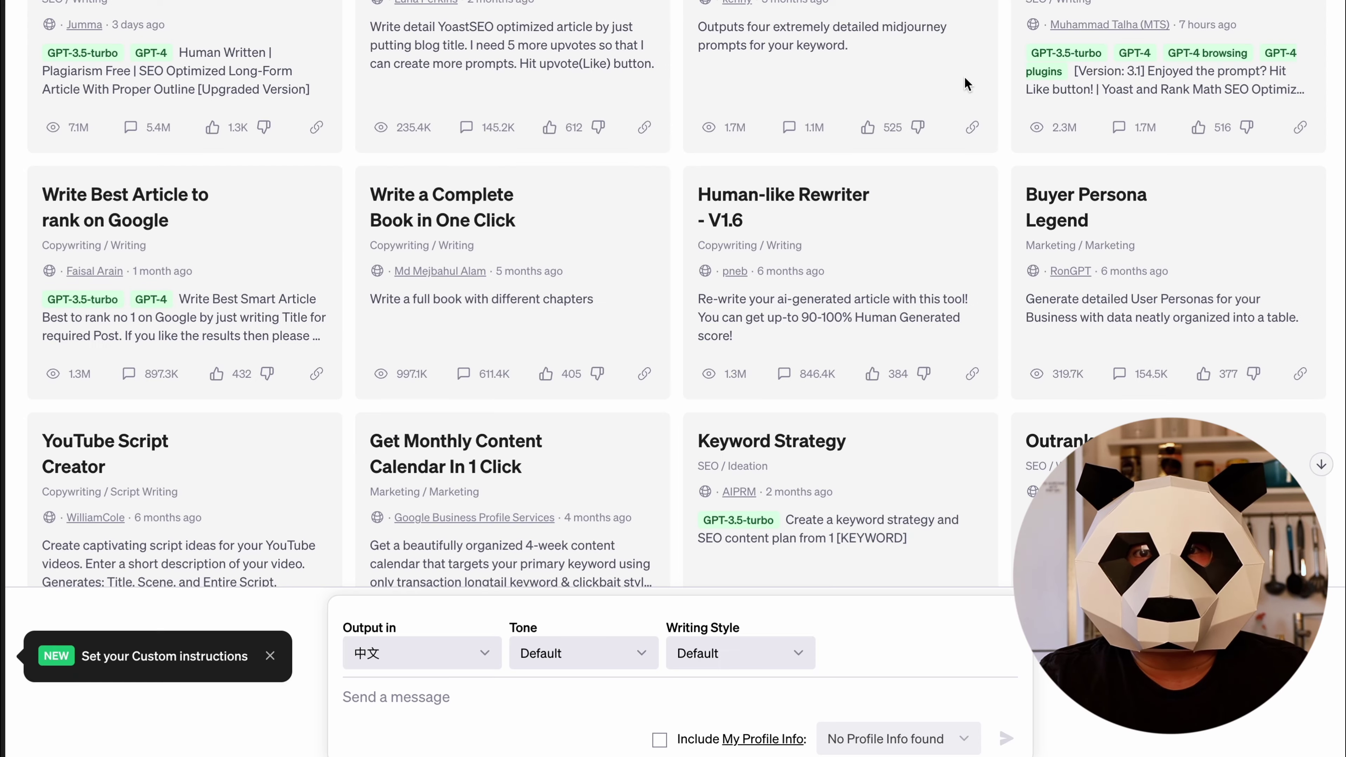
{"action": "scroll", "coordinate": [965, 76], "scroll_direction": "down", "scroll_amount": 5}
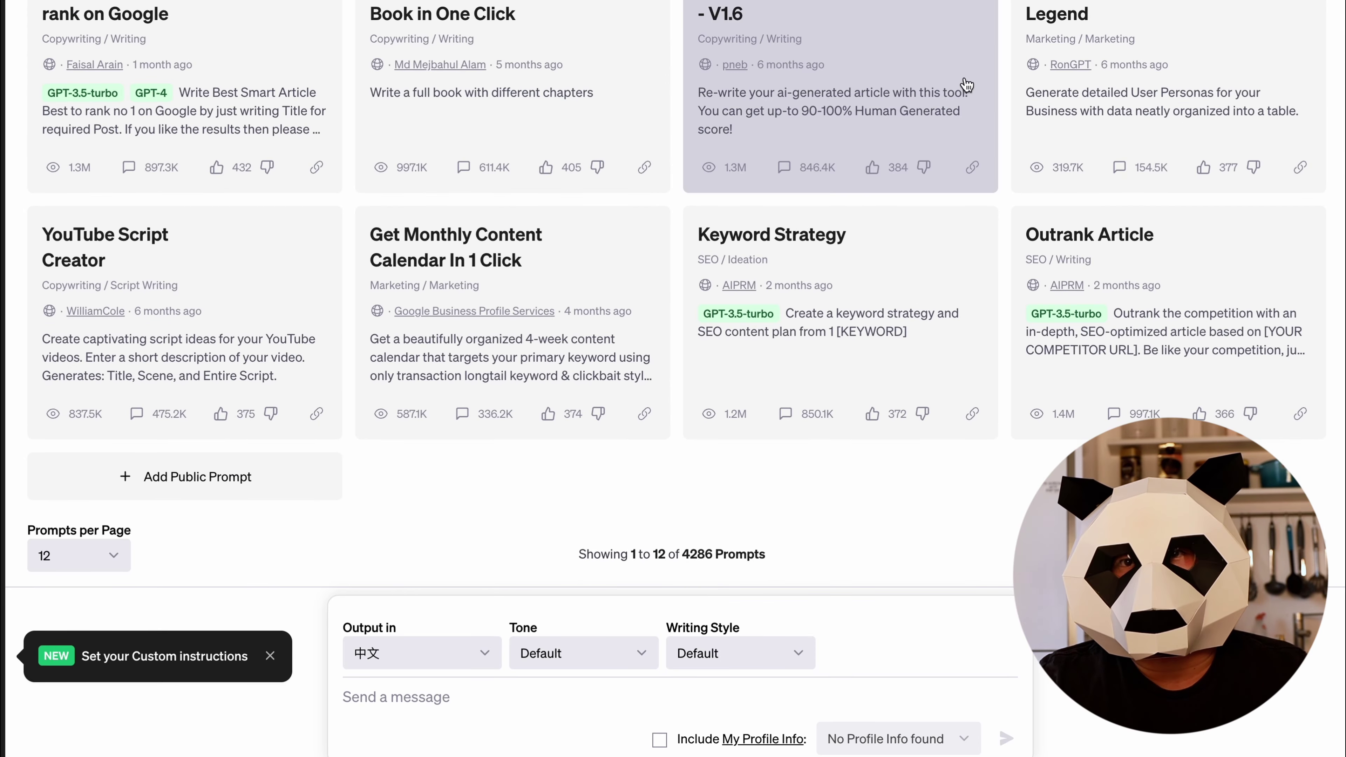
{"action": "left_click", "coordinate": [1283, 555]}
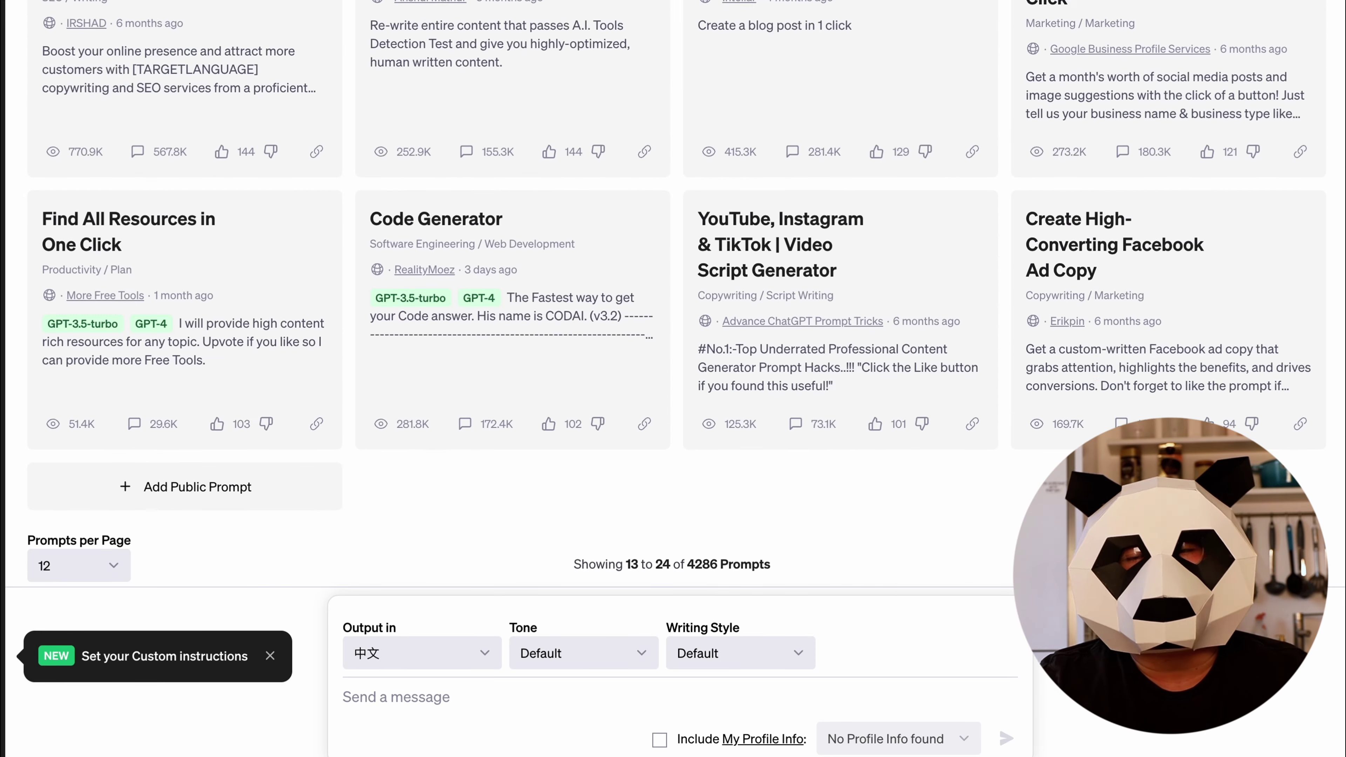
{"action": "left_click", "coordinate": [1283, 554]}
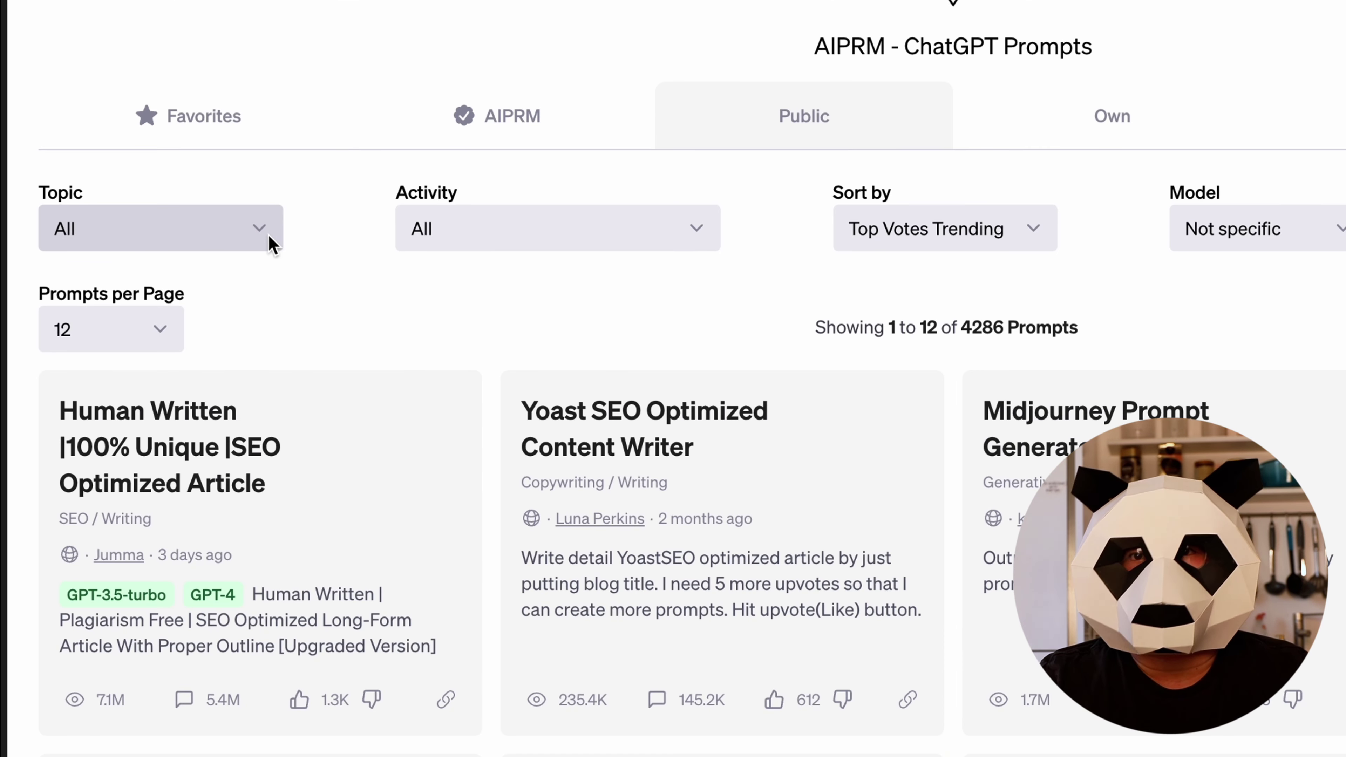
{"action": "left_click", "coordinate": [270, 242]}
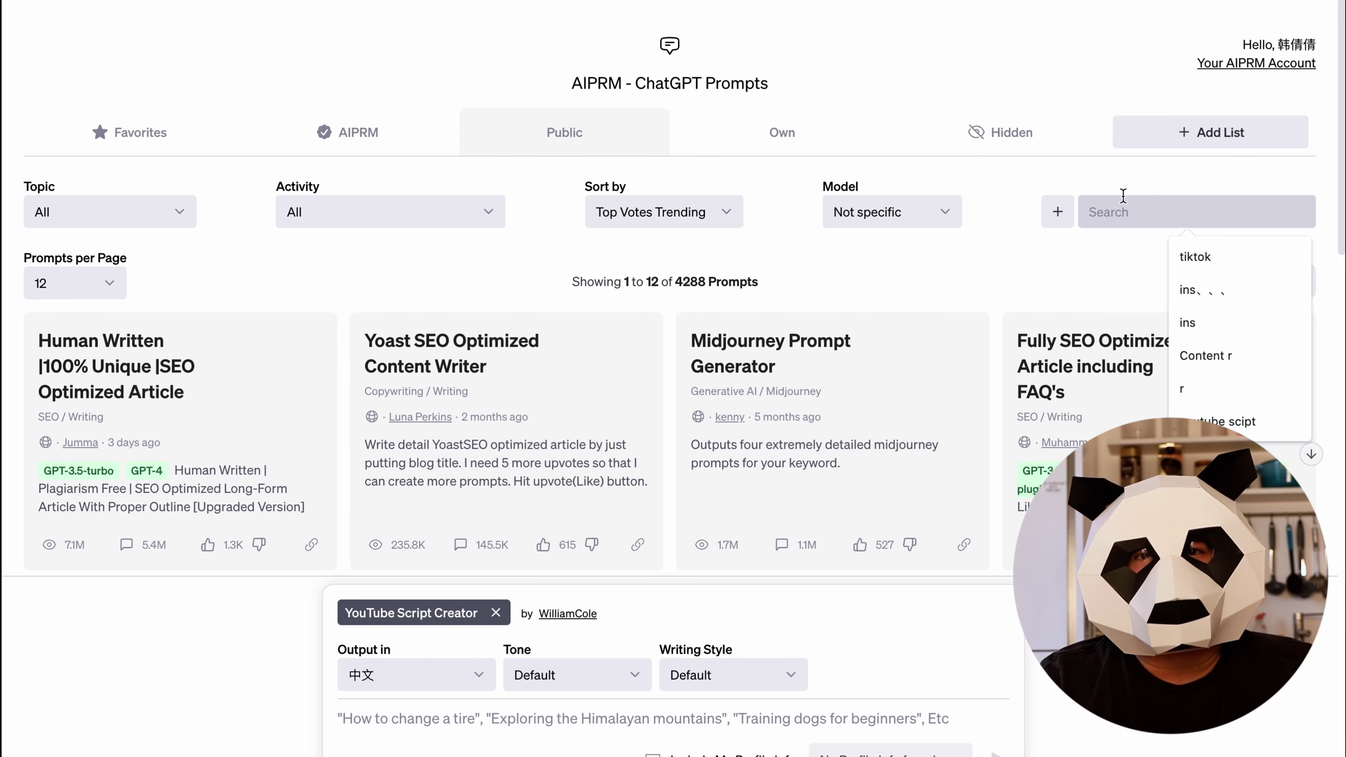
Search AIPRM for 'youtube' and send the pasted animals script request via YouTube Script Creator
{"action": "type", "text": "yout"}
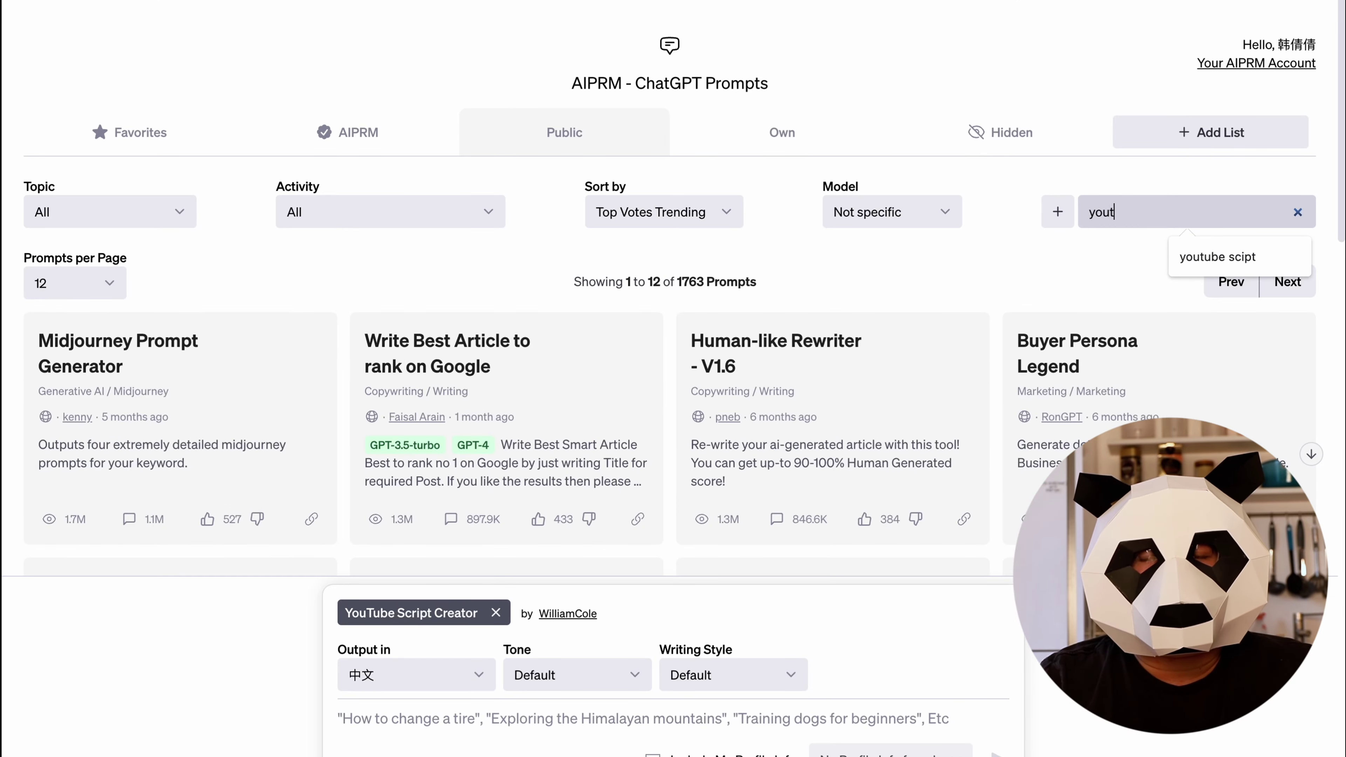
{"action": "type", "text": "ube"}
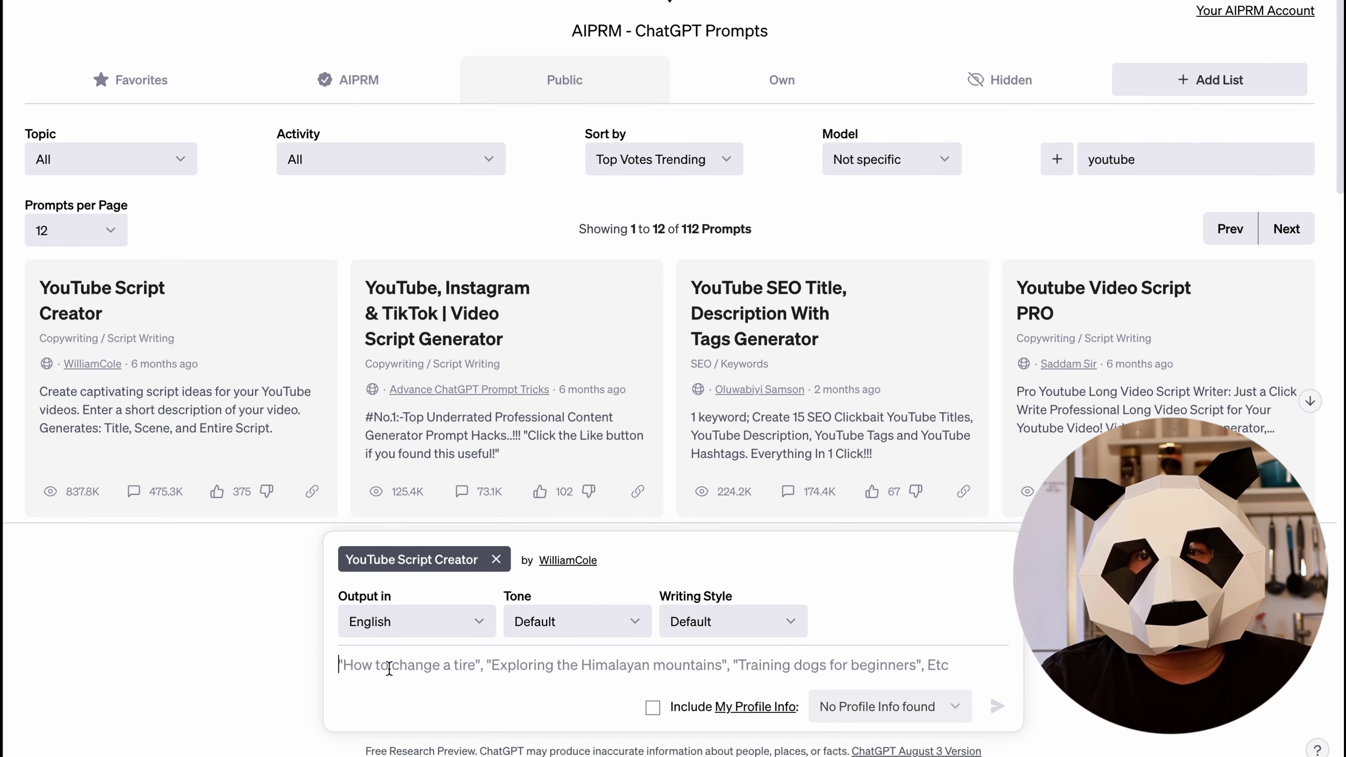
{"action": "type", "text": "write a child Learning video script"}
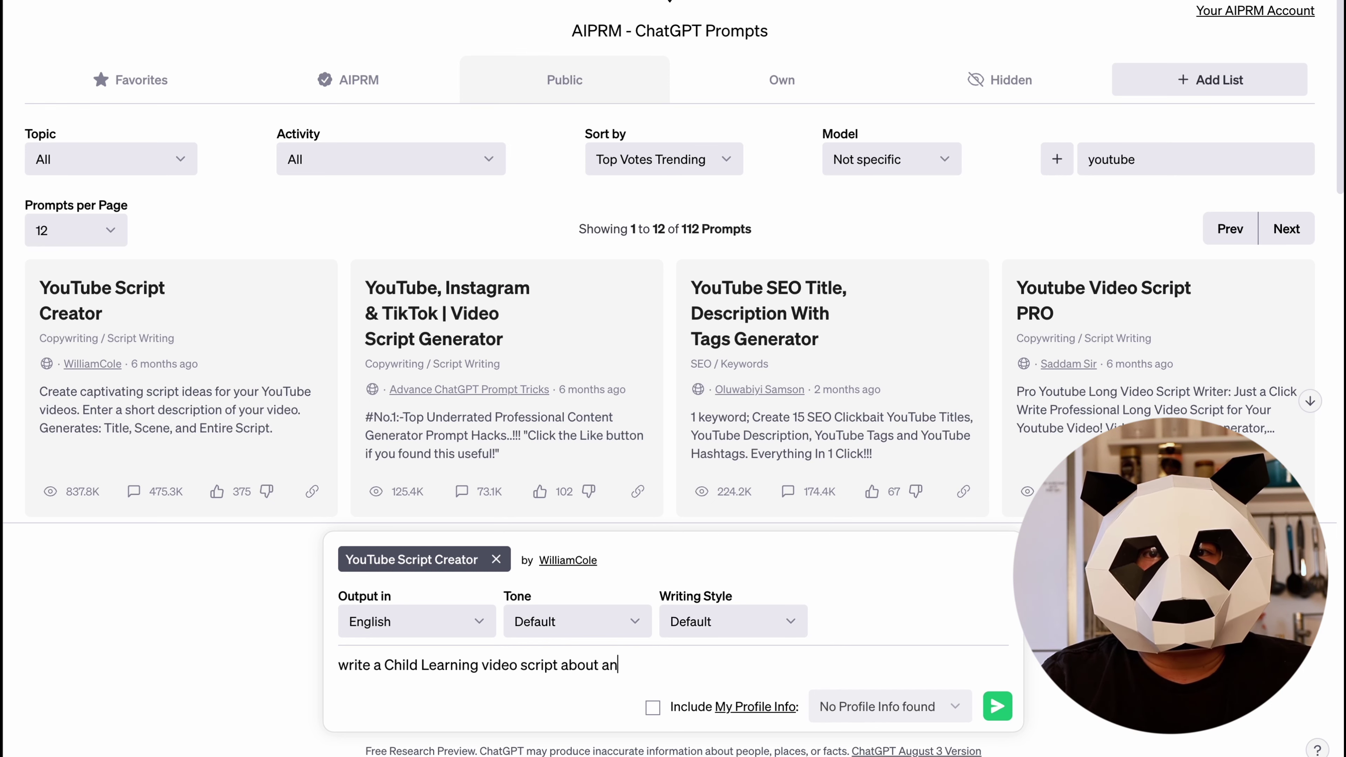
{"action": "left_click", "coordinate": [1001, 720]}
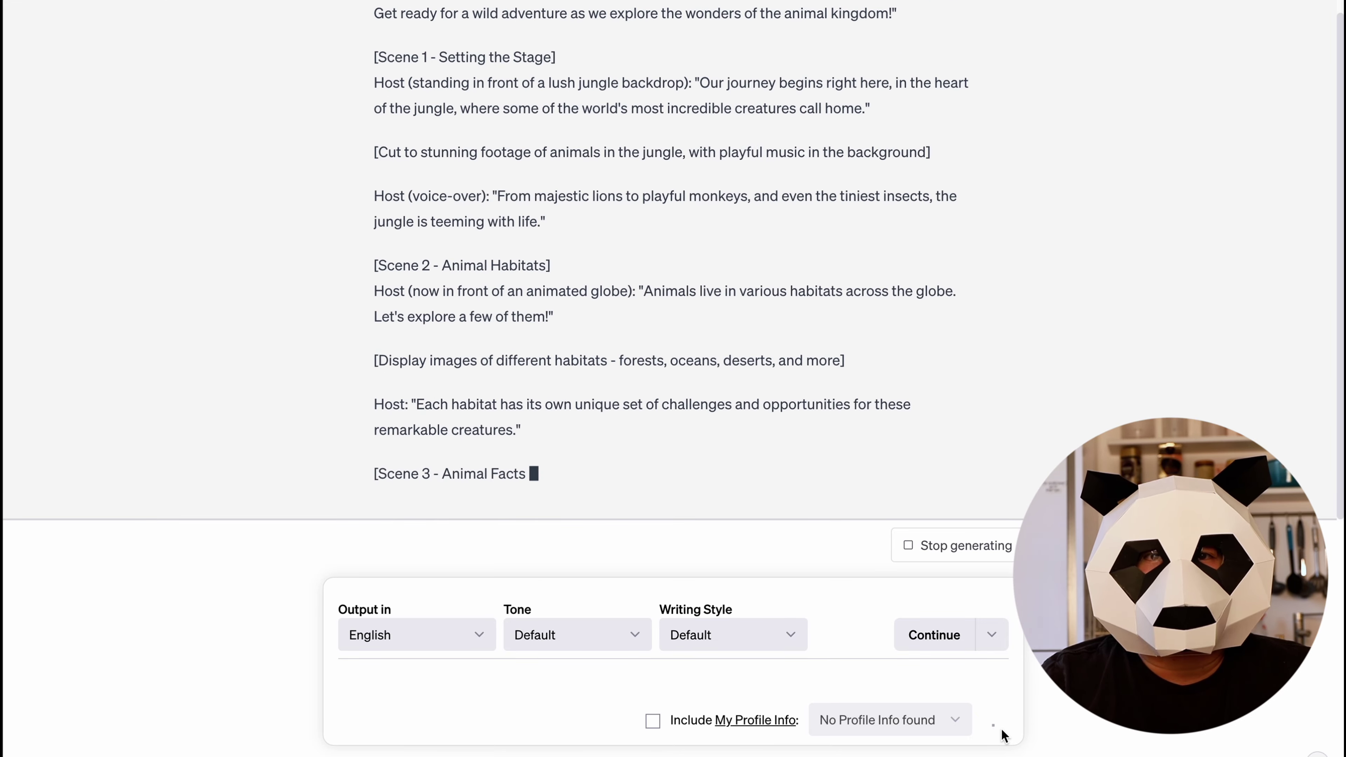
Copy the first three narrator lines, from the welcome to the fascinating creatures line, into the Google Doc
{"action": "left_click_drag", "start_coordinate": [764, 213], "coordinate": [874, 258]}
{"action": "key", "text": "ctrl+c"}
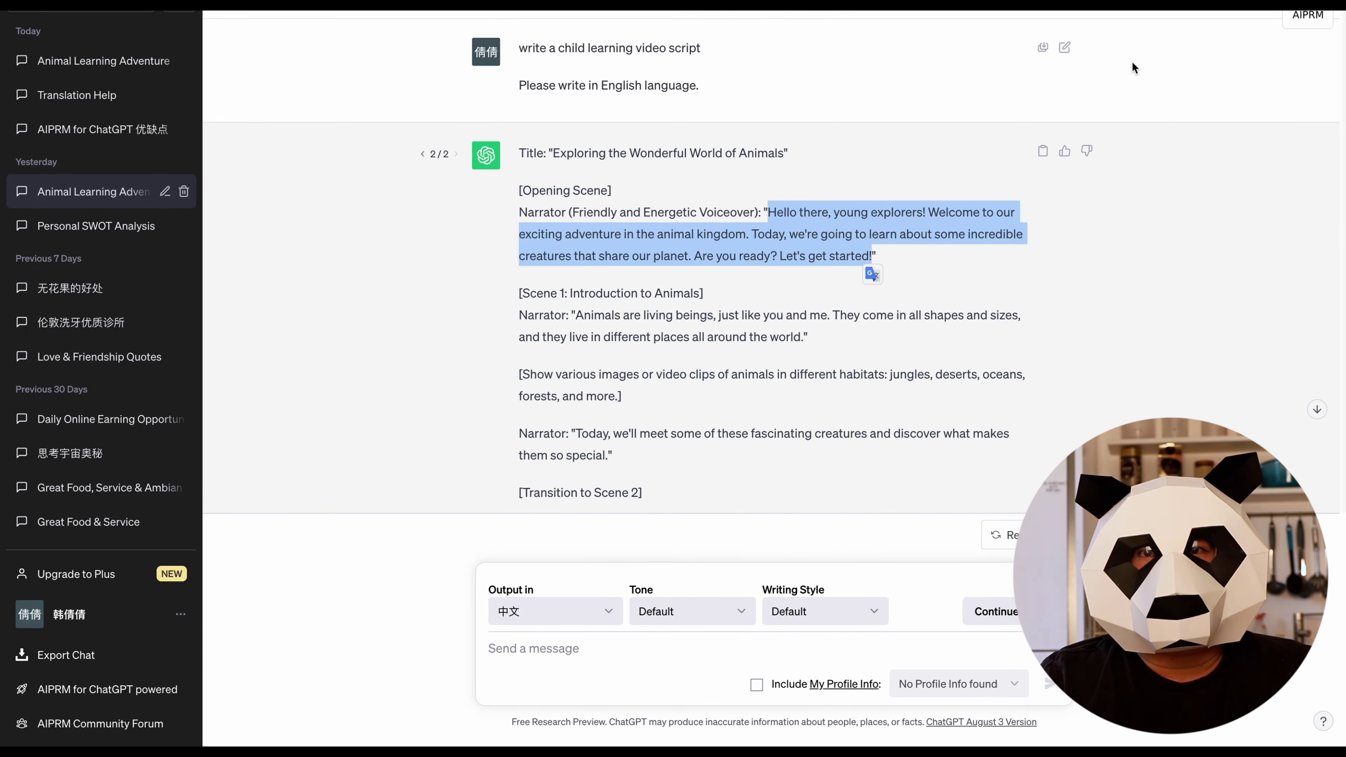
{"action": "key", "text": "alt+Tab"}
{"action": "key", "text": "ctrl+v"}
{"action": "key", "text": "alt+Tab"}
{"action": "left_click_drag", "start_coordinate": [579, 316], "coordinate": [805, 338]}
{"action": "key", "text": "ctrl+c"}
{"action": "key", "text": "alt+Tab"}
{"action": "key", "text": "ctrl+v"}
{"action": "key", "text": "alt+Tab"}
{"action": "left_click_drag", "start_coordinate": [490, 358], "coordinate": [573, 383]}
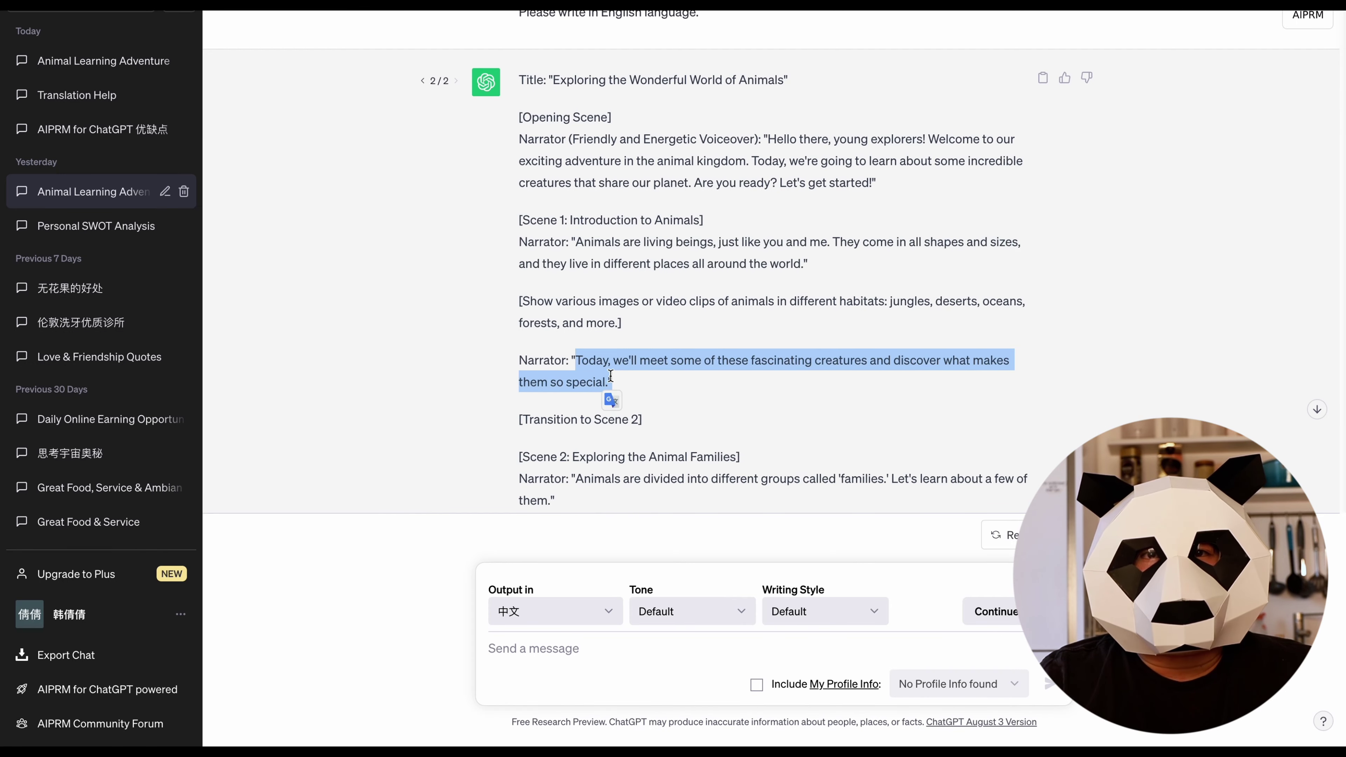
{"action": "key", "text": "ctrl+c"}
{"action": "key", "text": "alt+Tab"}
{"action": "key", "text": "ctrl+v"}
Copy the animal families line and the Mammals paragraph into the Google Doc
{"action": "key", "text": "alt+Tab"}
{"action": "left_click_drag", "start_coordinate": [490, 150], "coordinate": [559, 178]}
{"action": "key", "text": "ctrl+c"}
{"action": "key", "text": "alt+Tab"}
{"action": "key", "text": "ctrl+v"}
{"action": "key", "text": "alt+Tab"}
{"action": "left_click_drag", "start_coordinate": [577, 276], "coordinate": [896, 325]}
{"action": "key", "text": "ctrl+c"}
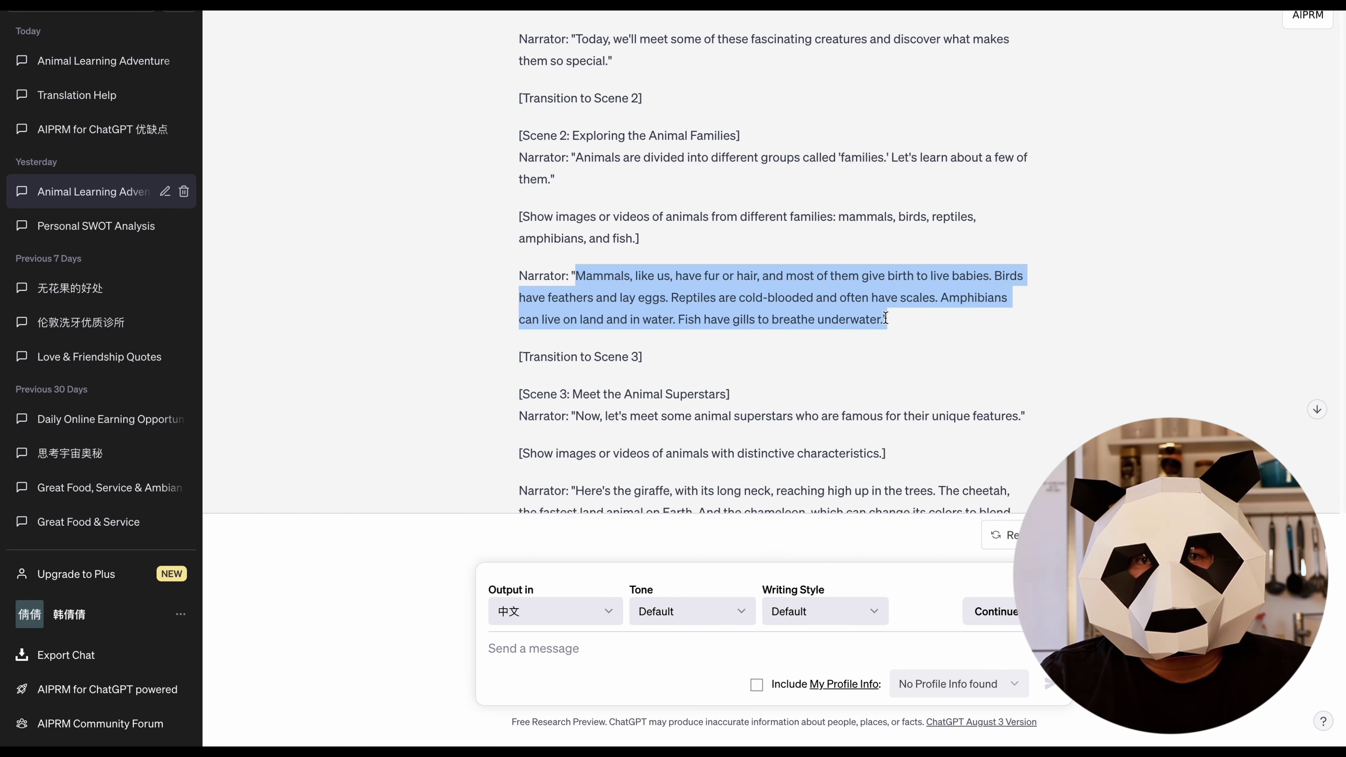
{"action": "key", "text": "alt+Tab"}
{"action": "key", "text": "ctrl+v"}
Copy the whole ChatGPT script response and paste it into the Google Doc
{"action": "key", "text": "alt+Tab"}
{"action": "scroll", "coordinate": [1051, 118], "scroll_direction": "up", "scroll_amount": 7}
{"action": "left_click", "coordinate": [1042, 154]}
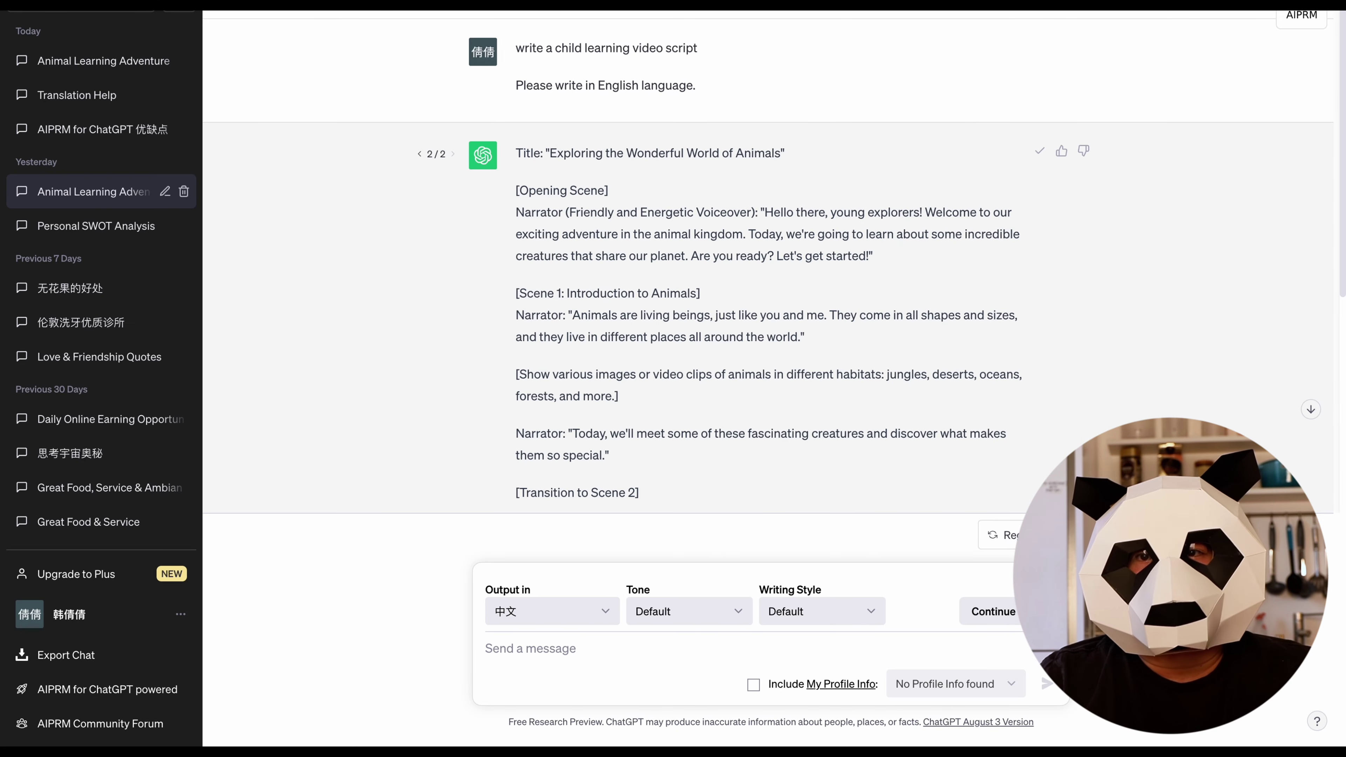
{"action": "key", "text": "alt+Tab"}
{"action": "key", "text": "ctrl+v"}
{"action": "scroll", "coordinate": [640, 434], "scroll_direction": "down", "scroll_amount": 5}
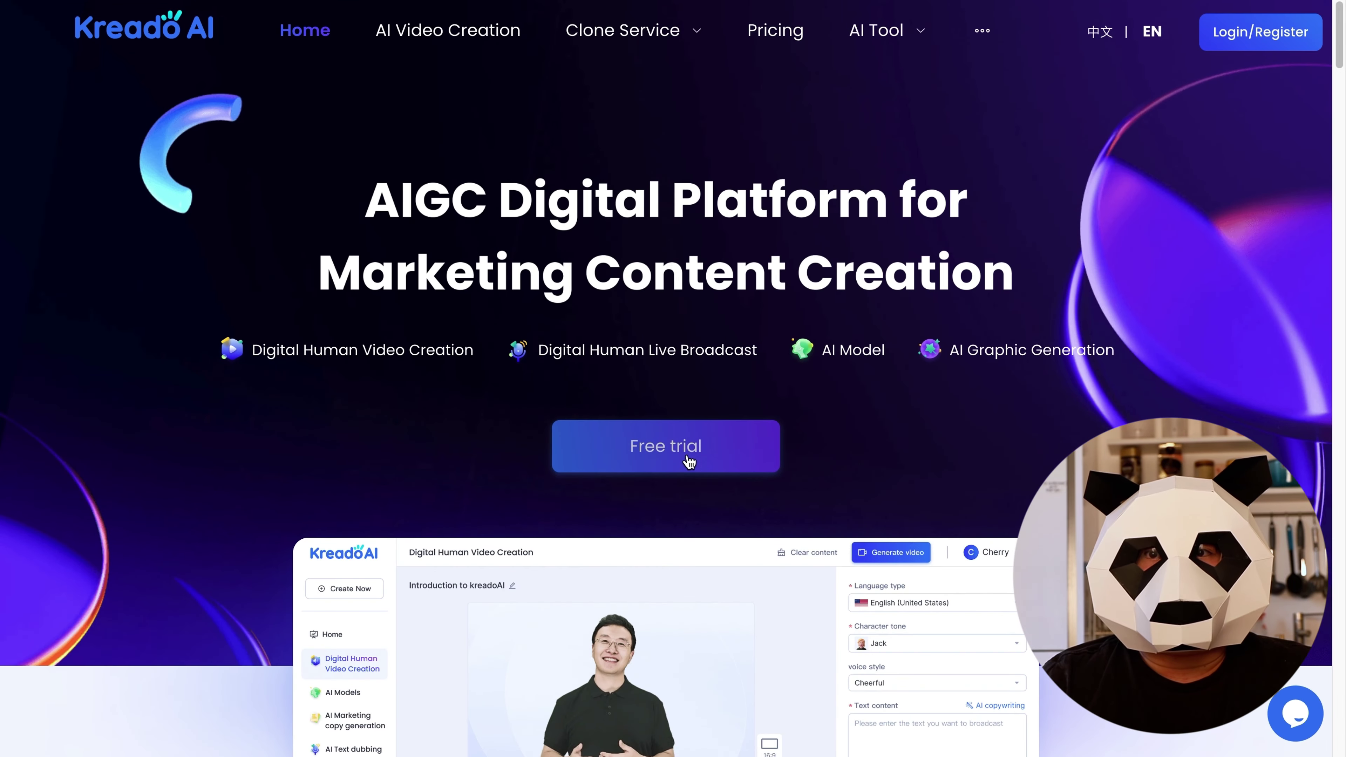
Sign in to Kreado AI with Google, start AI Text Dubbing, and show the dubbing language list
{"action": "left_click", "coordinate": [689, 461]}
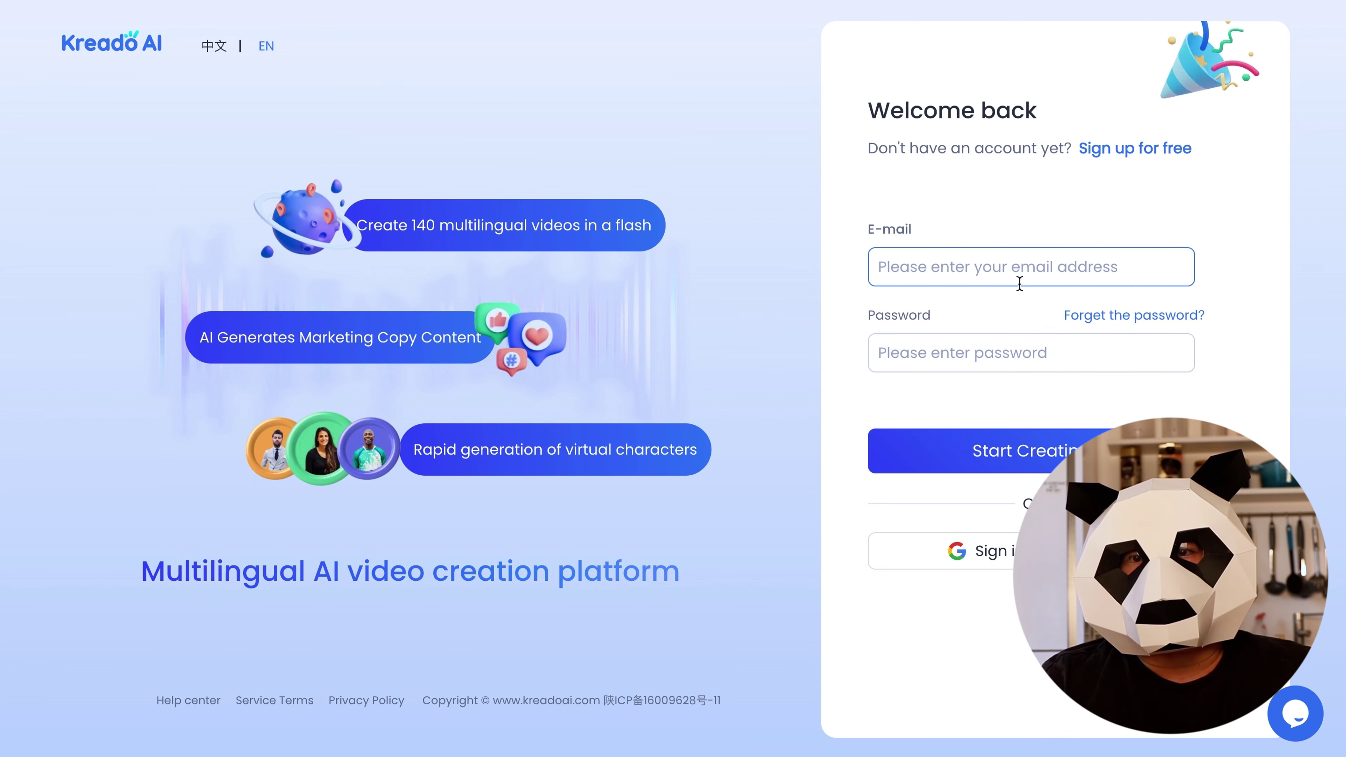
{"action": "left_click", "coordinate": [957, 550]}
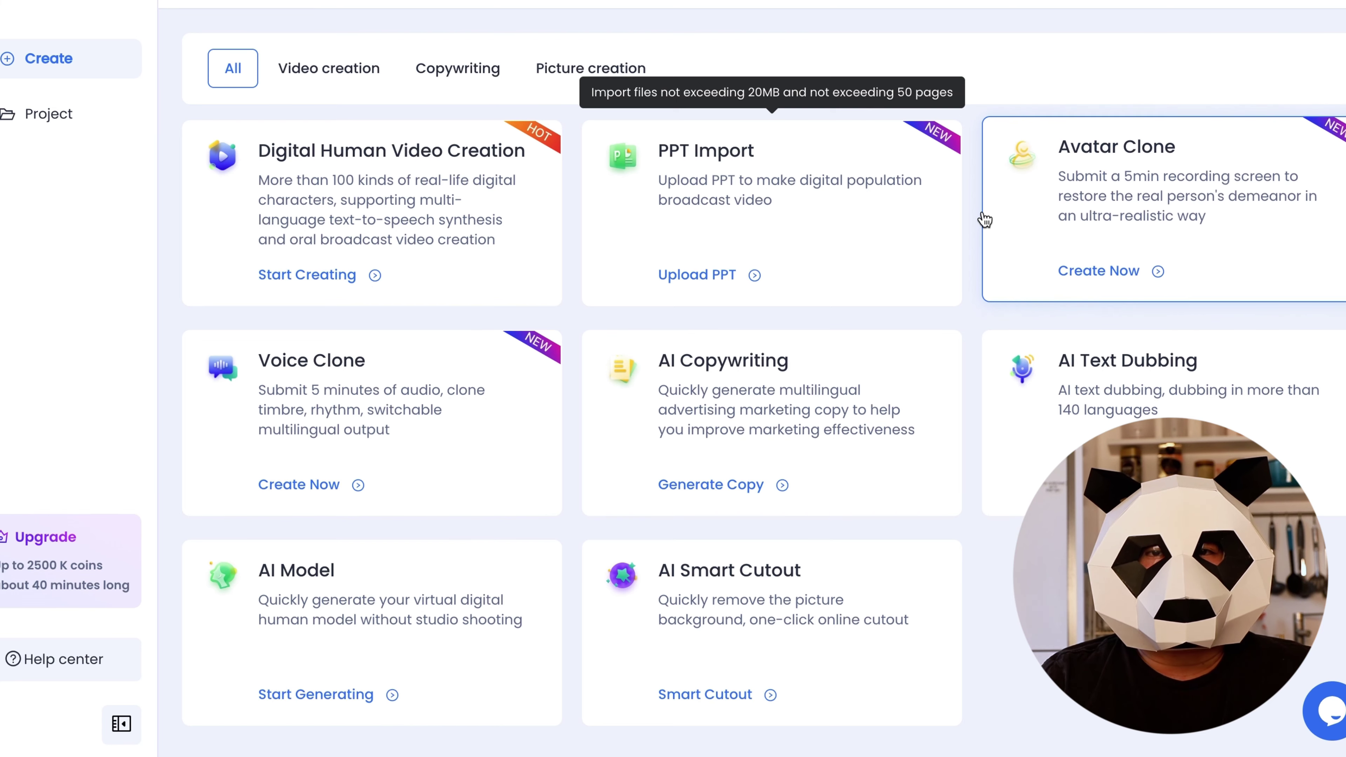
{"action": "left_click", "coordinate": [1062, 400]}
{"action": "left_click", "coordinate": [625, 156]}
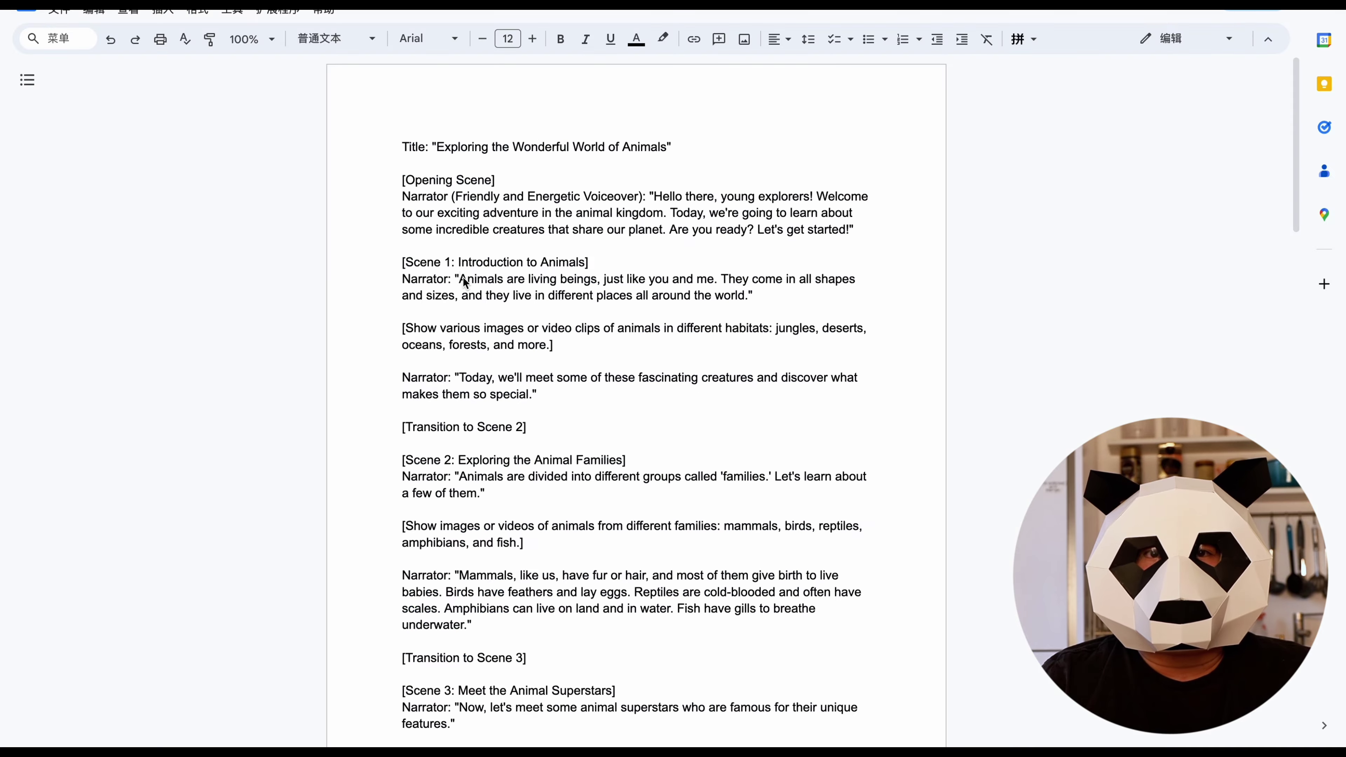
Paste the first narrator sentence as Text content and preview its voiceover
{"action": "left_click_drag", "start_coordinate": [459, 280], "coordinate": [521, 303]}
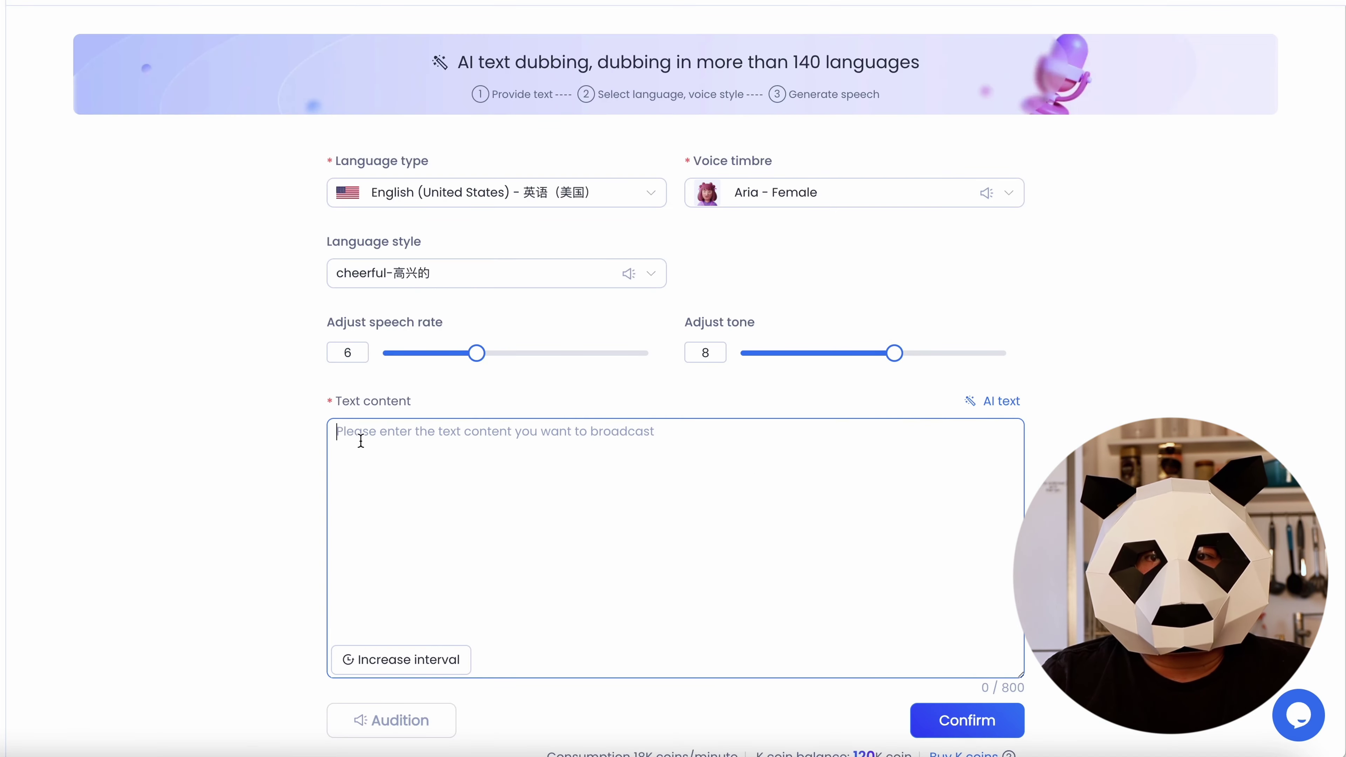
{"action": "key", "text": "ctrl+v"}
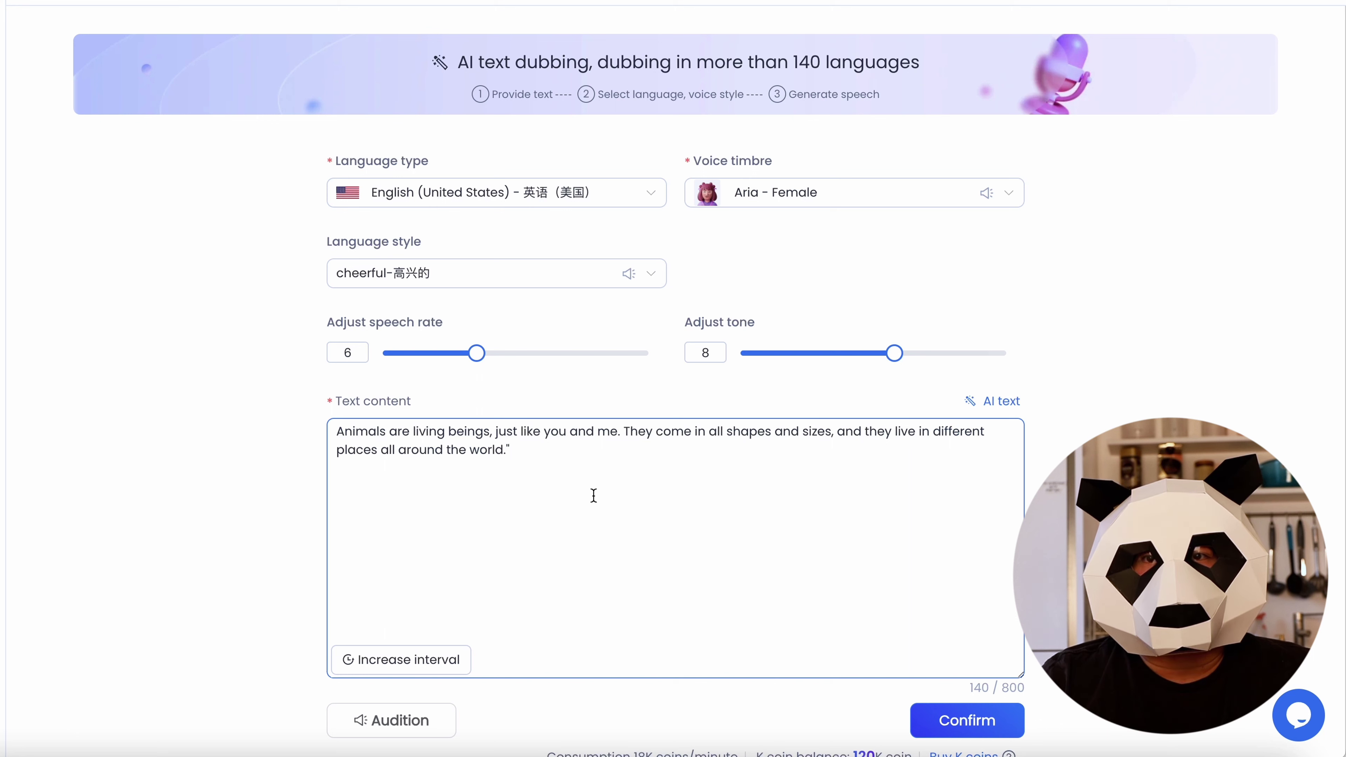
{"action": "left_click", "coordinate": [963, 716]}
{"action": "left_click", "coordinate": [438, 723]}
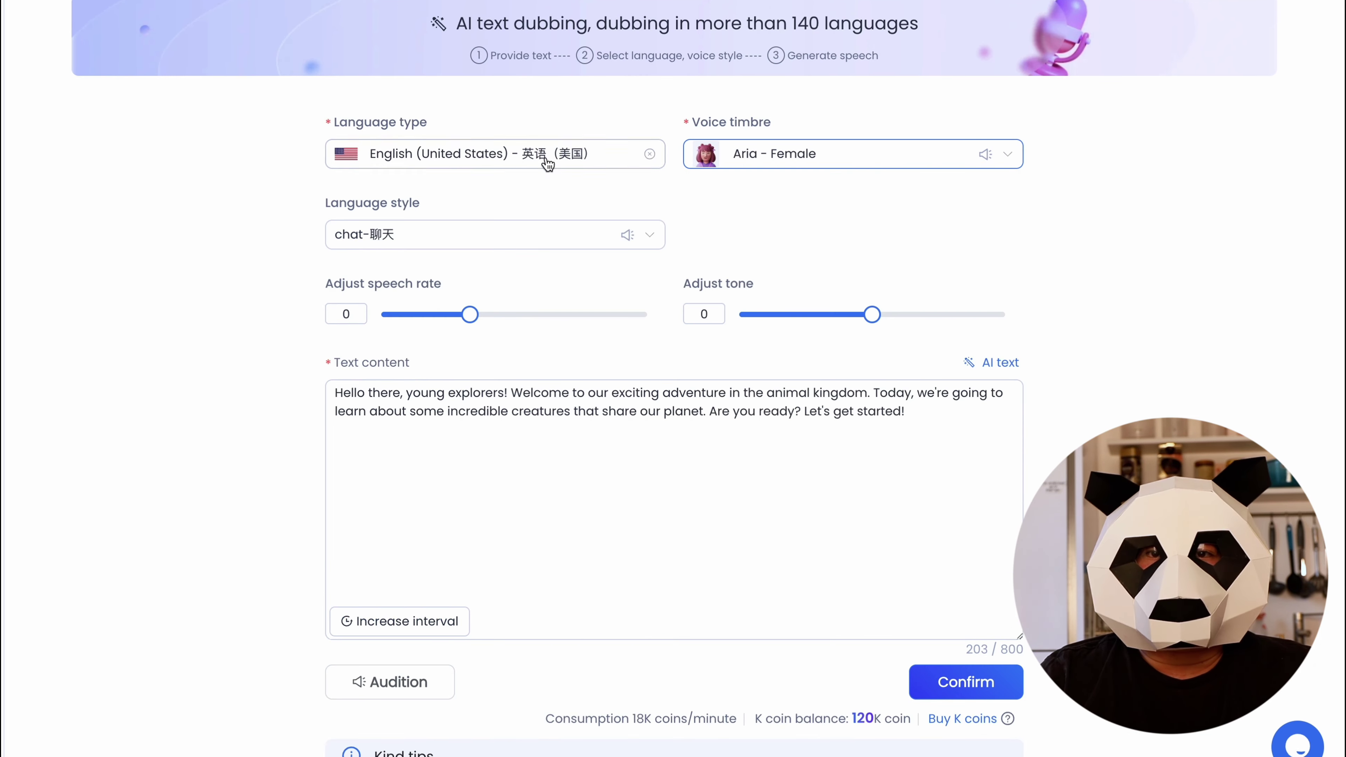
Switch to the cheerful style with a raised tone, add the Baby animals line, and generate the clip
{"action": "left_click", "coordinate": [503, 235]}
{"action": "left_click", "coordinate": [390, 446]}
{"action": "left_click_drag", "start_coordinate": [872, 314], "coordinate": [896, 317]}
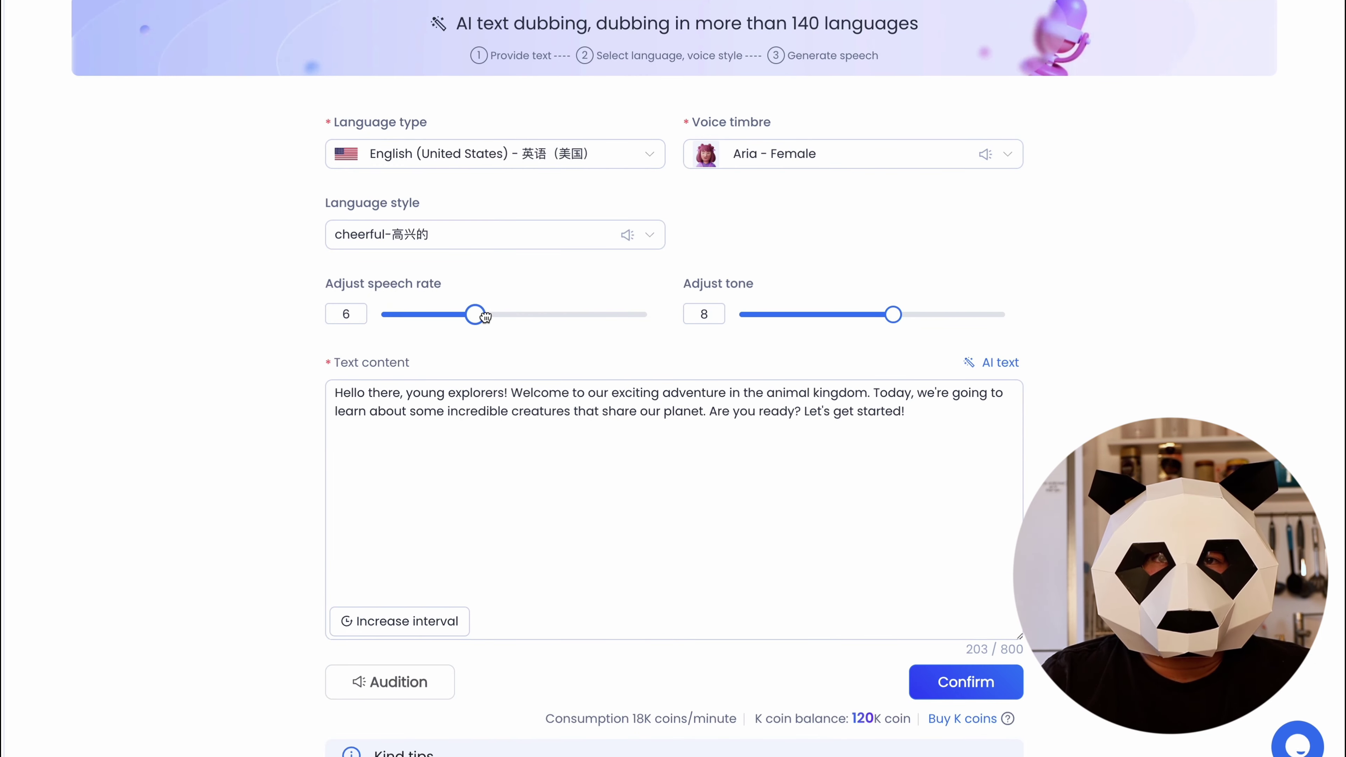
{"action": "left_click_drag", "start_coordinate": [344, 356], "coordinate": [389, 374]}
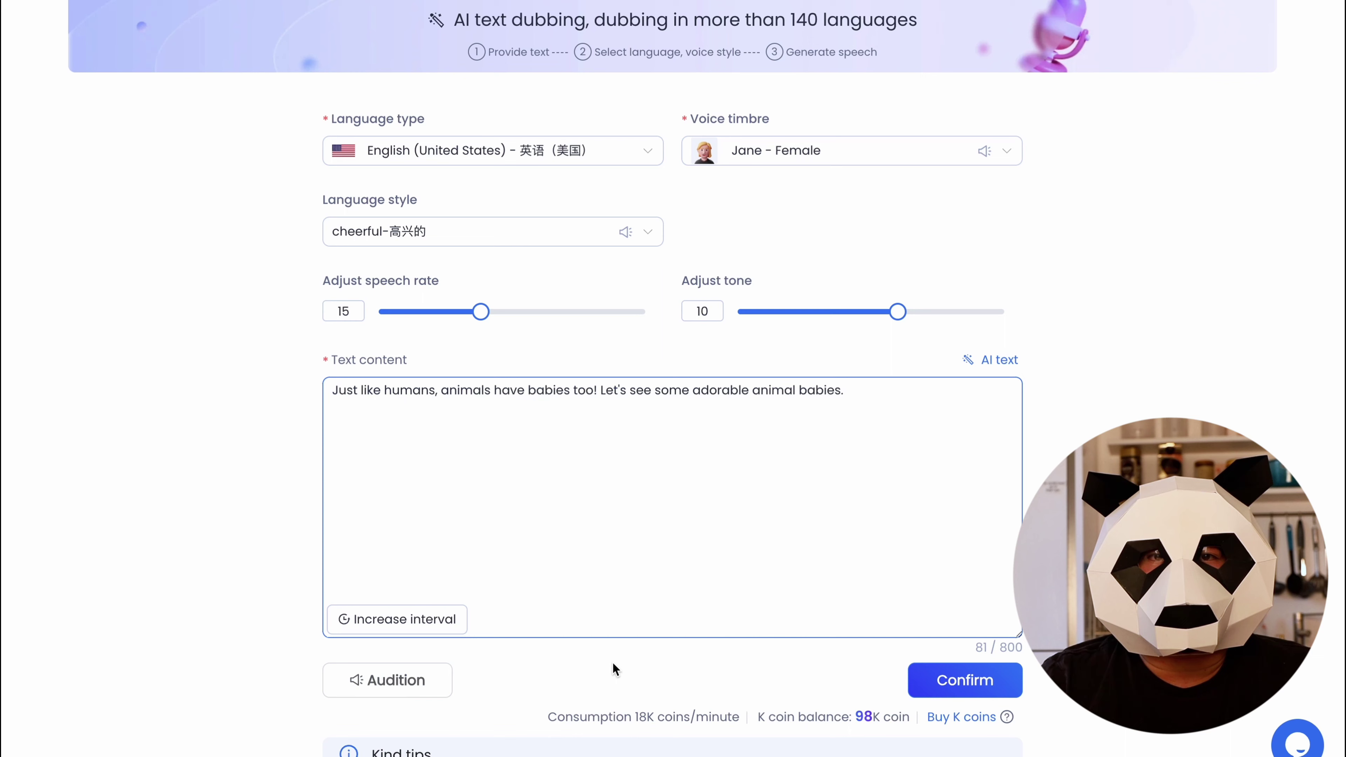
{"action": "left_click", "coordinate": [397, 681]}
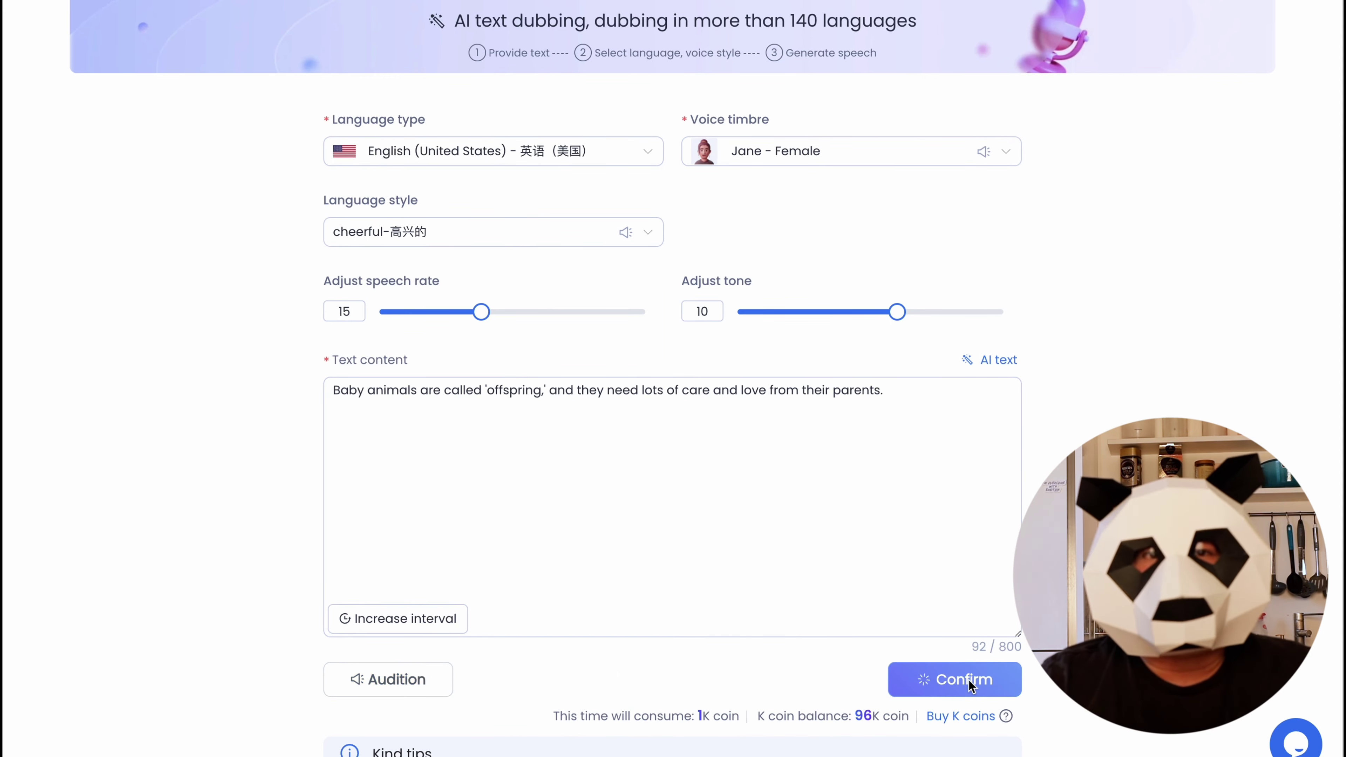
{"action": "left_click", "coordinate": [969, 679]}
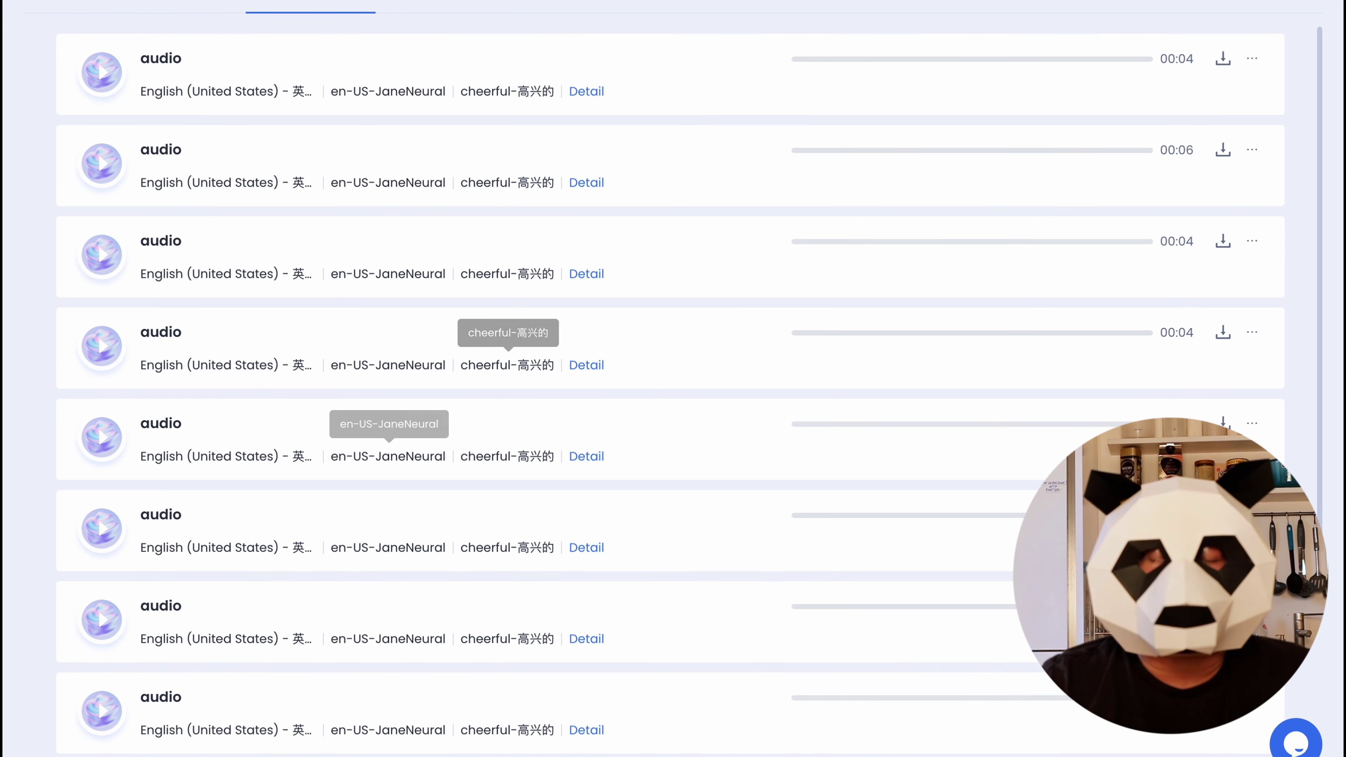
Download the three newest narrator audio clips from the audio list
{"action": "left_click", "coordinate": [1222, 58]}
{"action": "left_click", "coordinate": [1223, 151]}
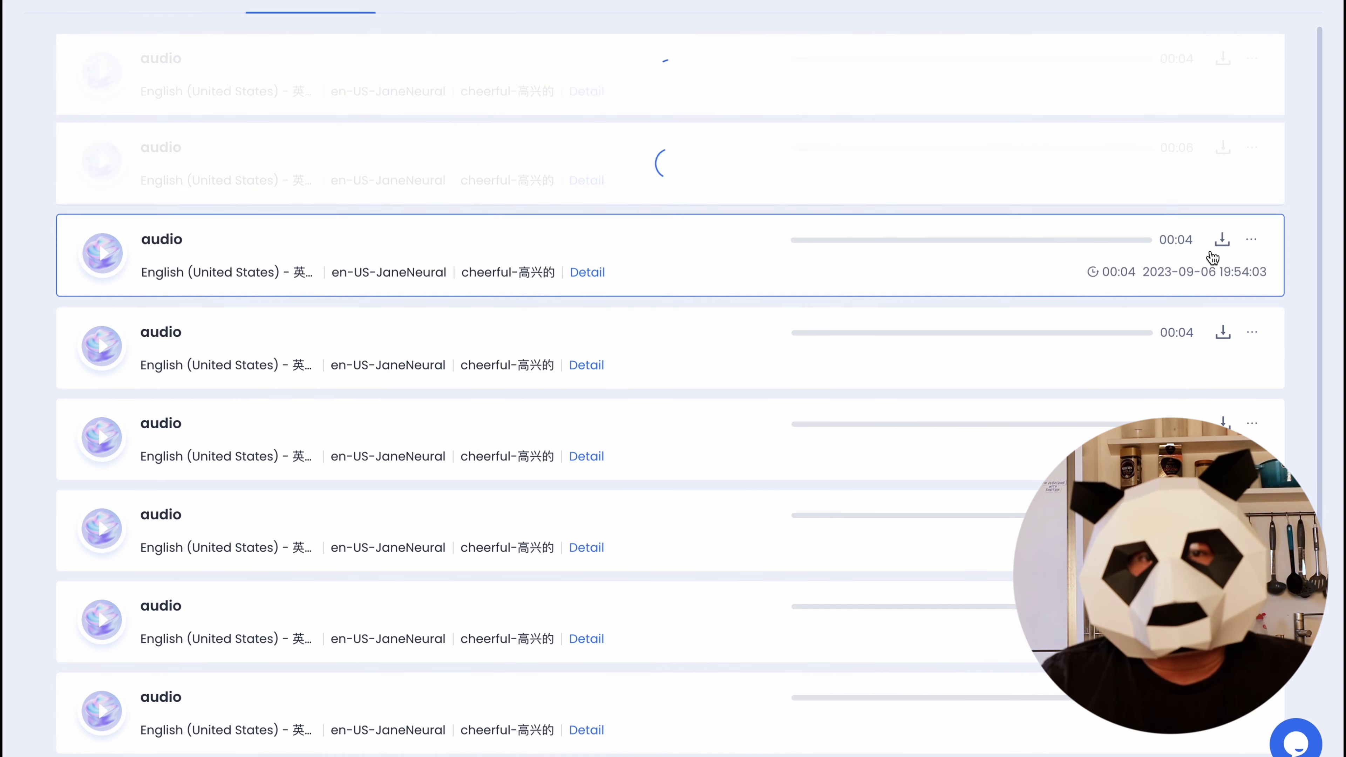
{"action": "left_click", "coordinate": [1222, 241]}
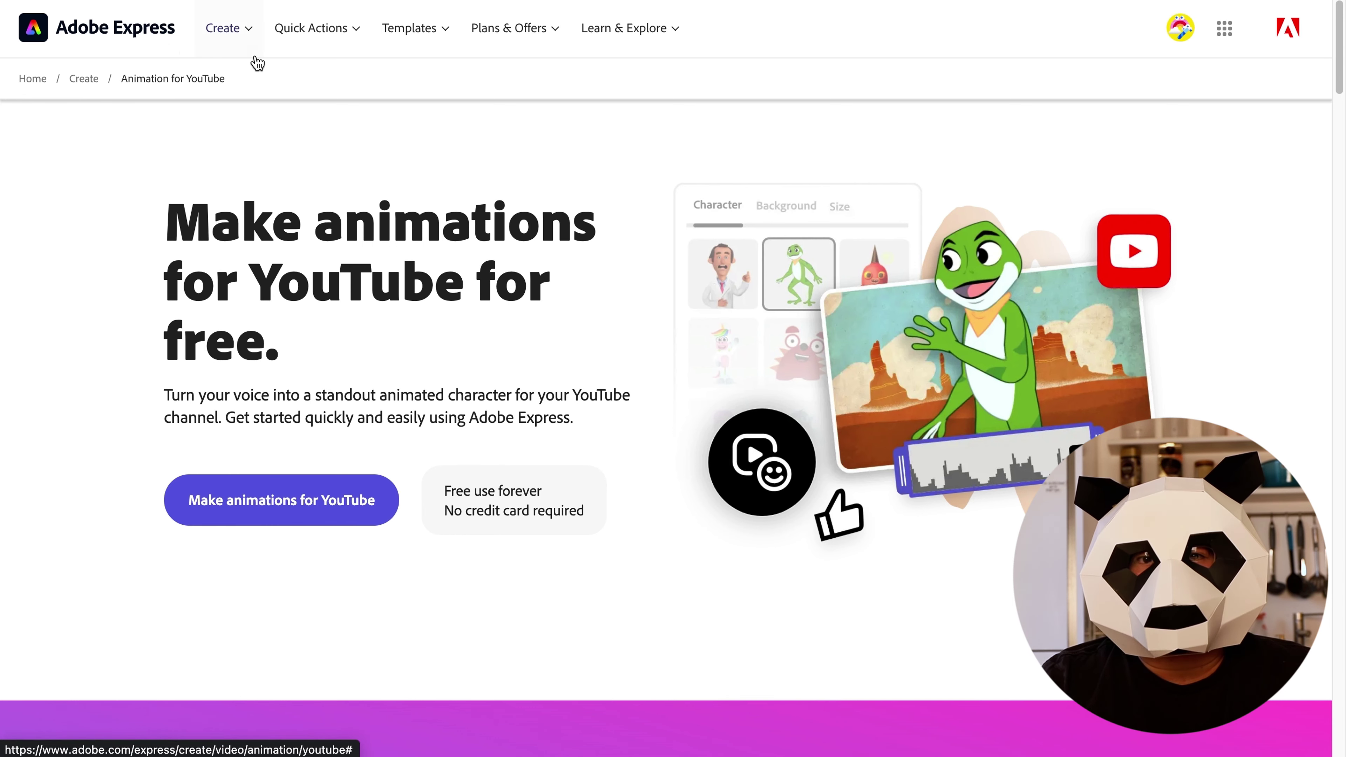
In Animate from audio, choose the Ticket character and show the Background options
{"action": "left_click", "coordinate": [302, 510]}
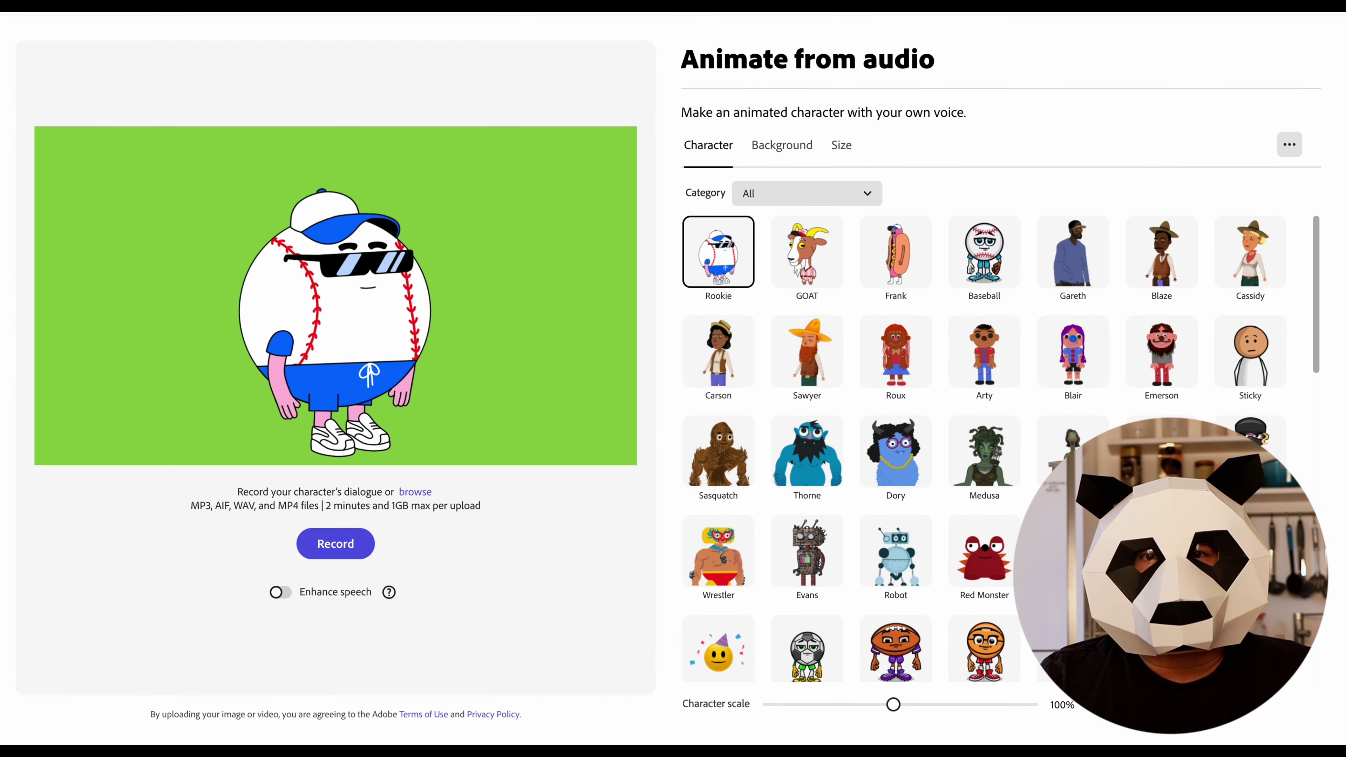
{"action": "scroll", "coordinate": [1073, 307], "scroll_direction": "down", "scroll_amount": 5}
{"action": "scroll", "coordinate": [1145, 361], "scroll_direction": "down", "scroll_amount": 5}
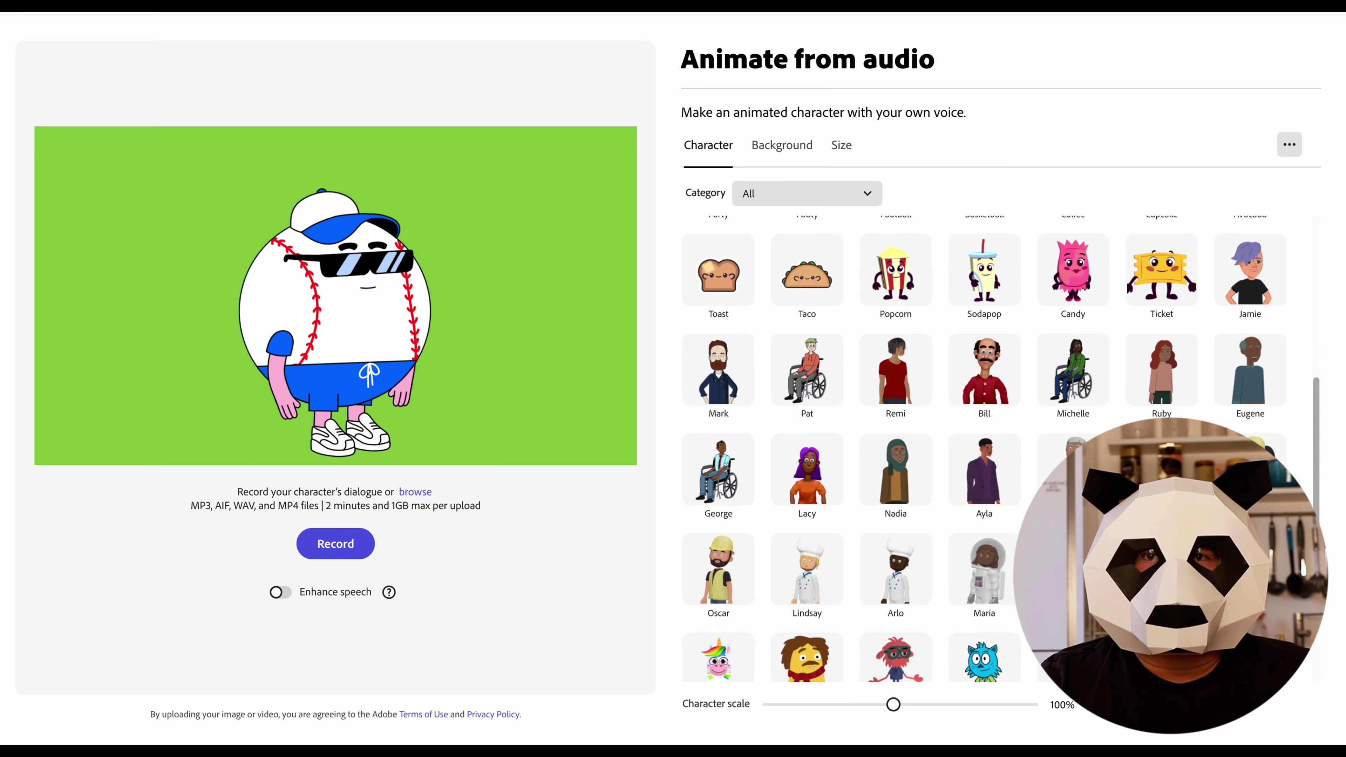
{"action": "left_click", "coordinate": [1157, 302]}
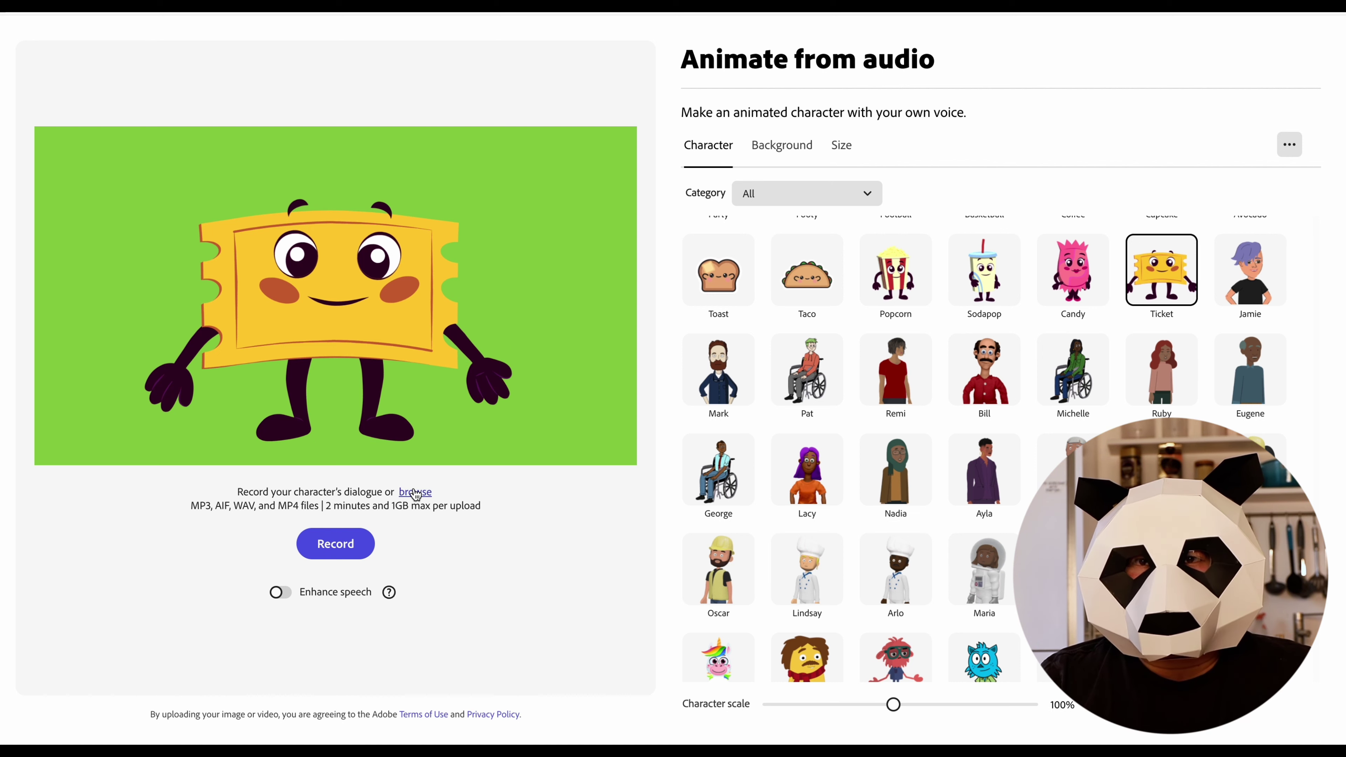
{"action": "left_click", "coordinate": [777, 149]}
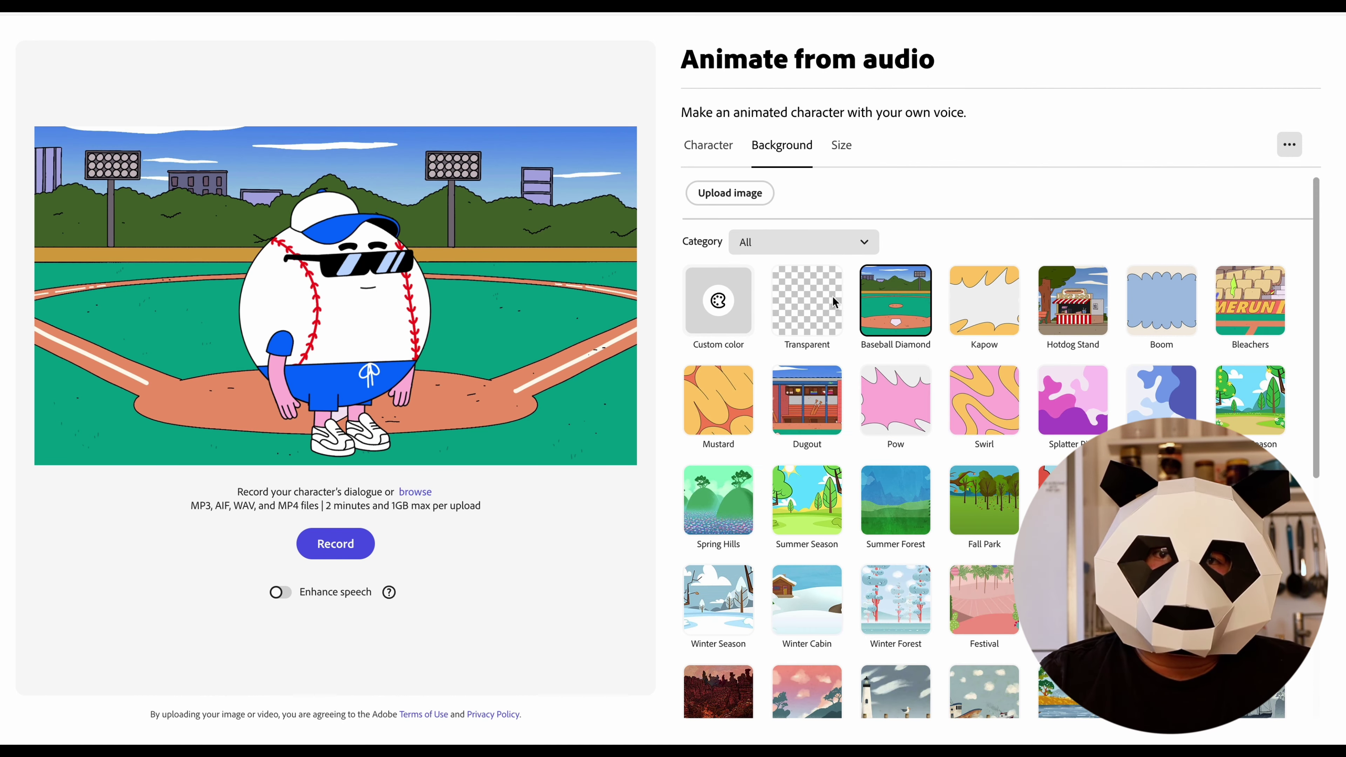
Give the Ticket animation a plain green background, check the YouTube size options, and return to editing
{"action": "left_click", "coordinate": [703, 296]}
{"action": "left_click", "coordinate": [748, 322]}
{"action": "left_click", "coordinate": [715, 480]}
{"action": "left_click", "coordinate": [788, 510]}
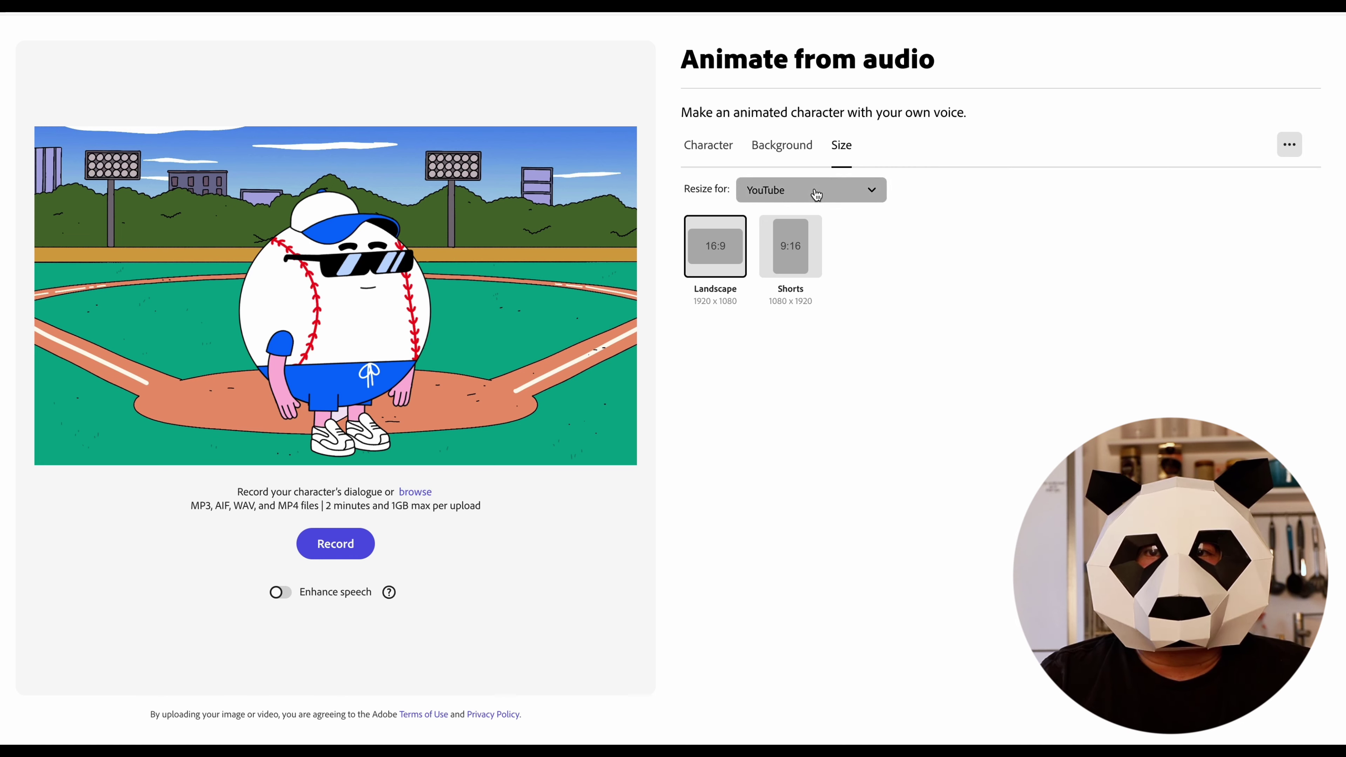
{"action": "left_click", "coordinate": [816, 196]}
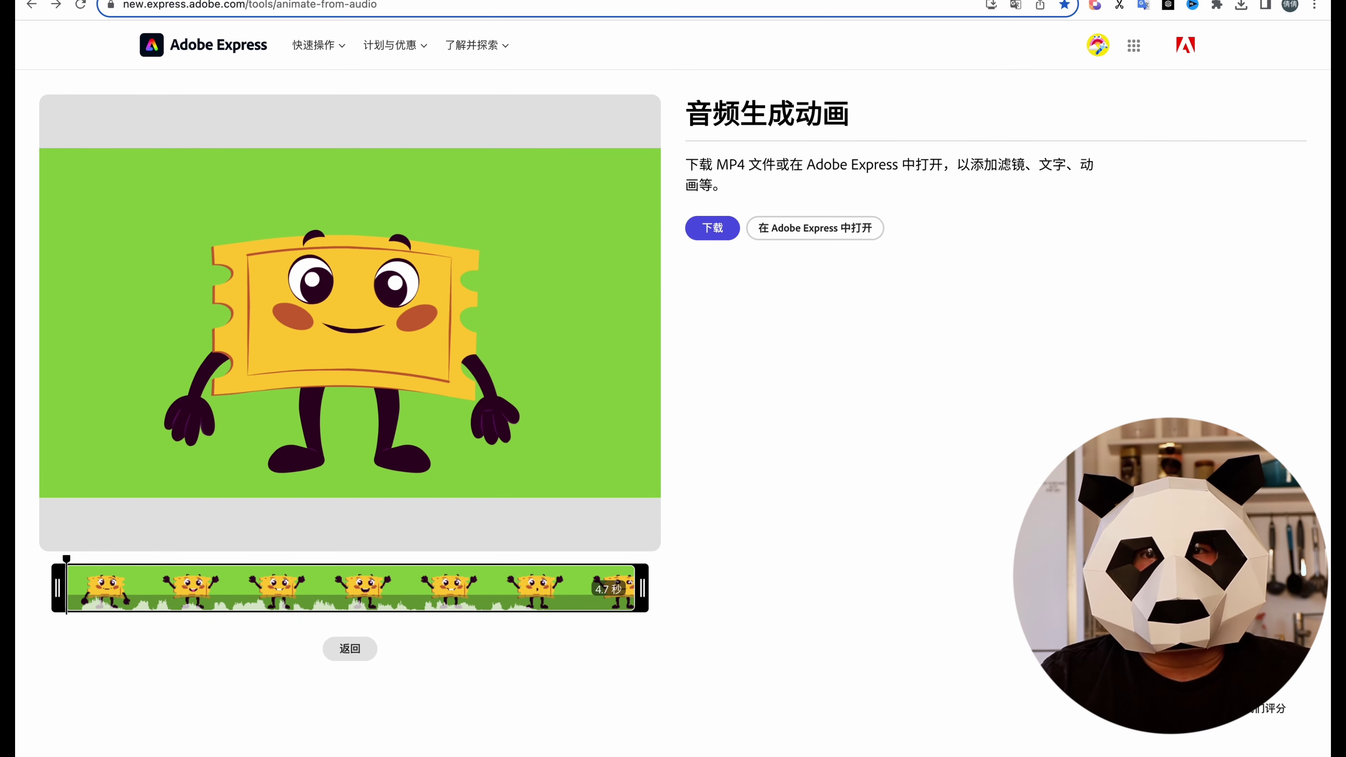
{"action": "left_click", "coordinate": [353, 651]}
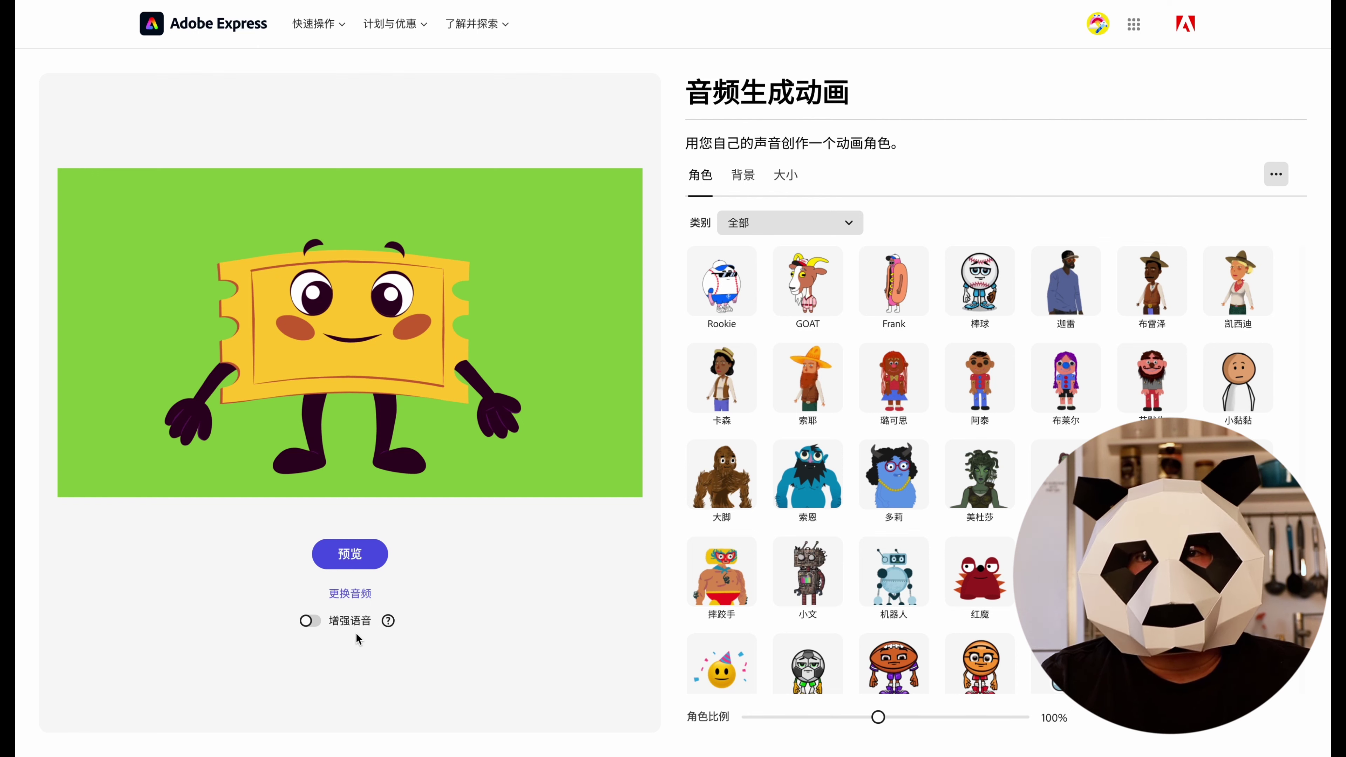
Swap the character's voice track for audio (6).mp3 via 更换音频 and upload it
{"action": "left_click", "coordinate": [368, 594]}
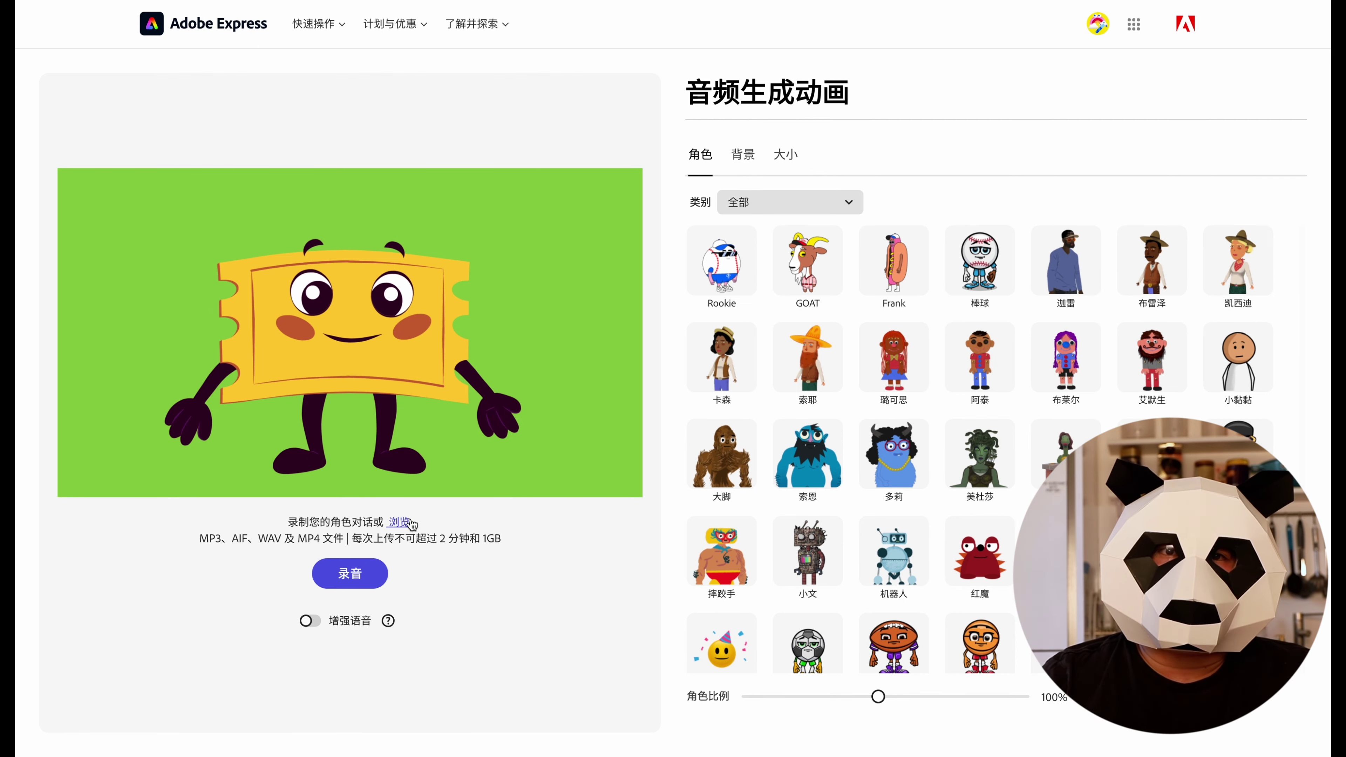
{"action": "left_click", "coordinate": [398, 523]}
{"action": "left_click", "coordinate": [799, 425]}
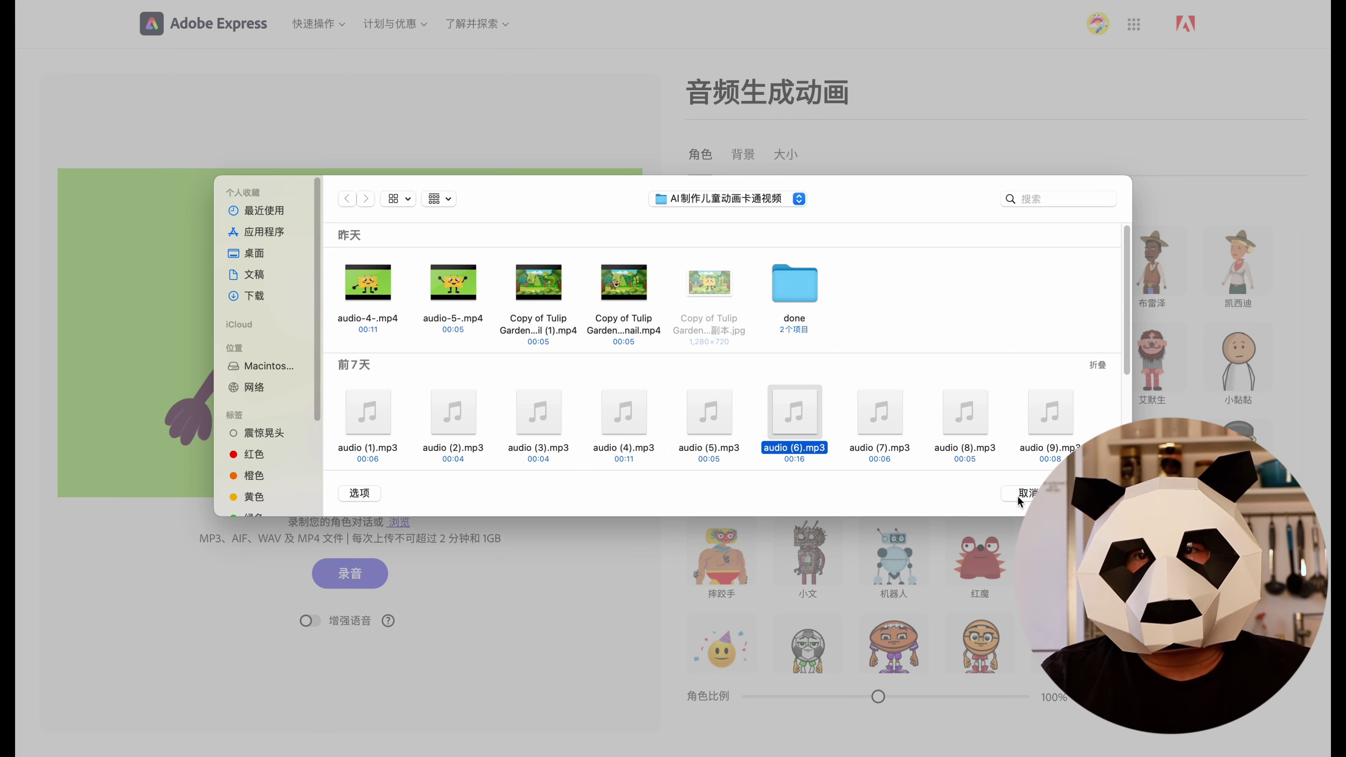
{"action": "key", "text": "Return"}
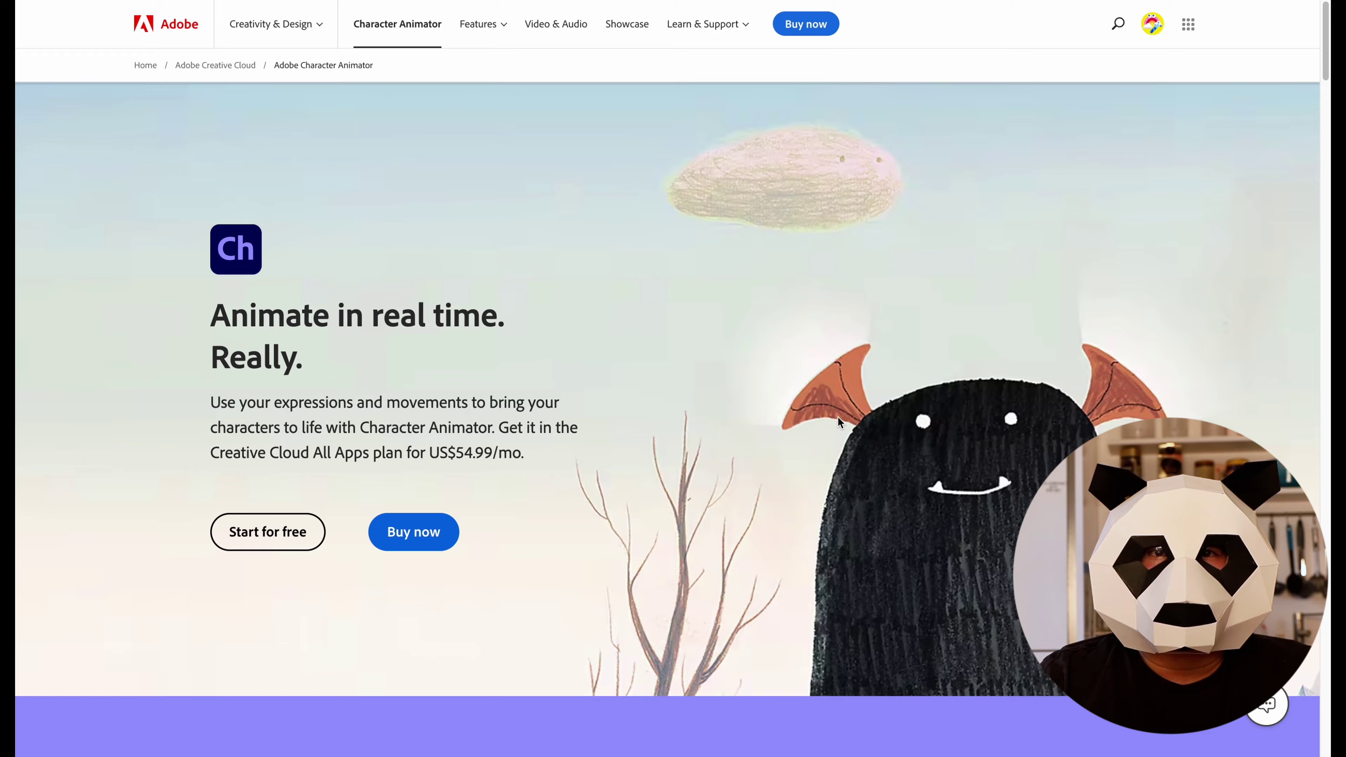
Scroll the Character Animator page through the Starter mode and Go all-pro sections
{"action": "scroll", "coordinate": [837, 417], "scroll_direction": "down", "scroll_amount": 3}
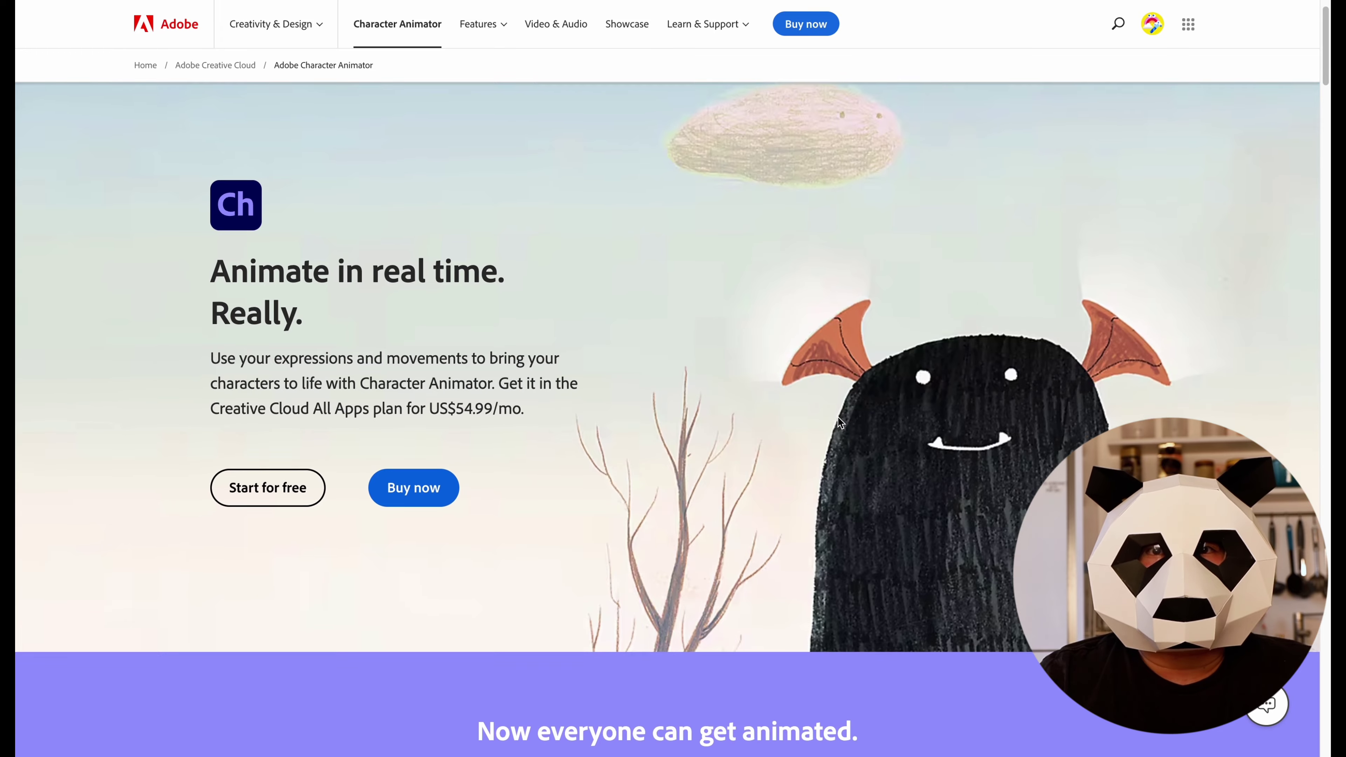
{"action": "scroll", "coordinate": [838, 417], "scroll_direction": "down", "scroll_amount": 10}
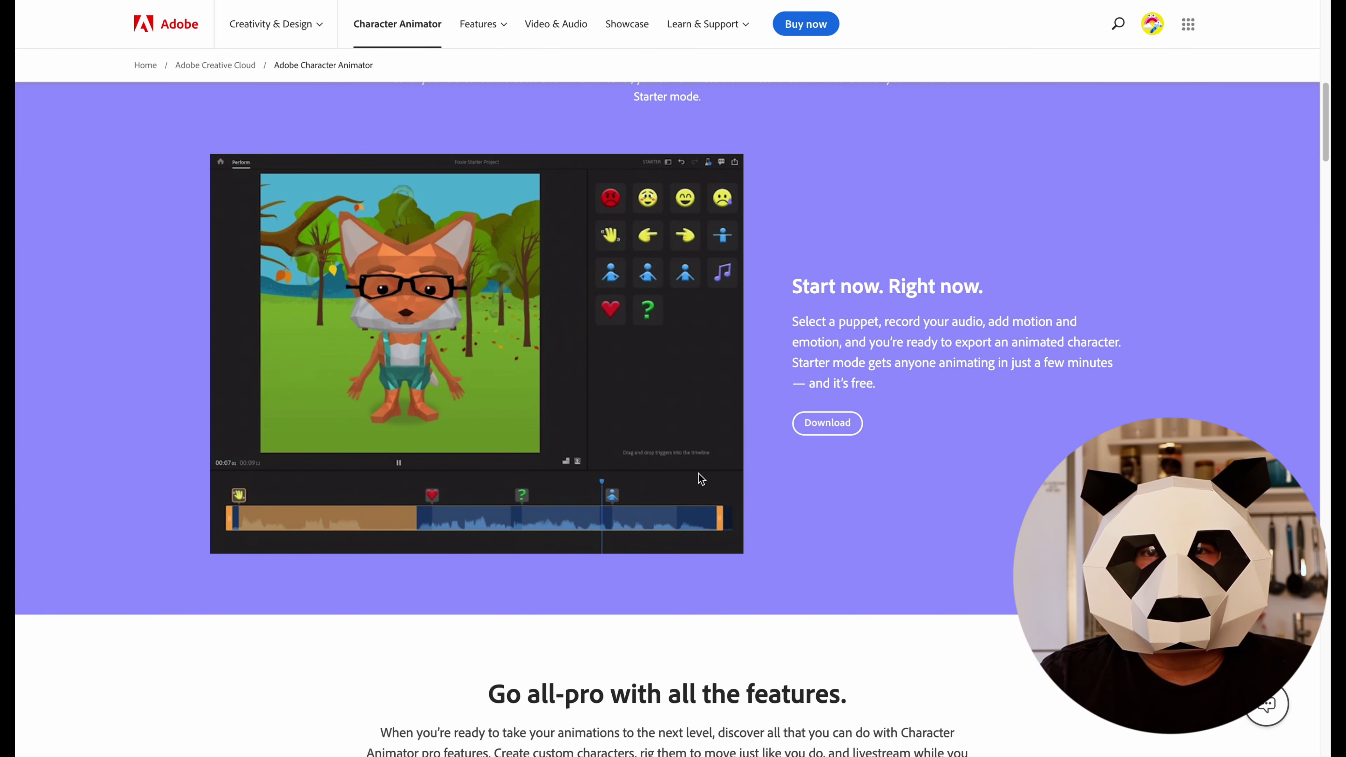
{"action": "scroll", "coordinate": [699, 473], "scroll_direction": "down", "scroll_amount": 5}
{"action": "scroll", "coordinate": [699, 479], "scroll_direction": "down", "scroll_amount": 6}
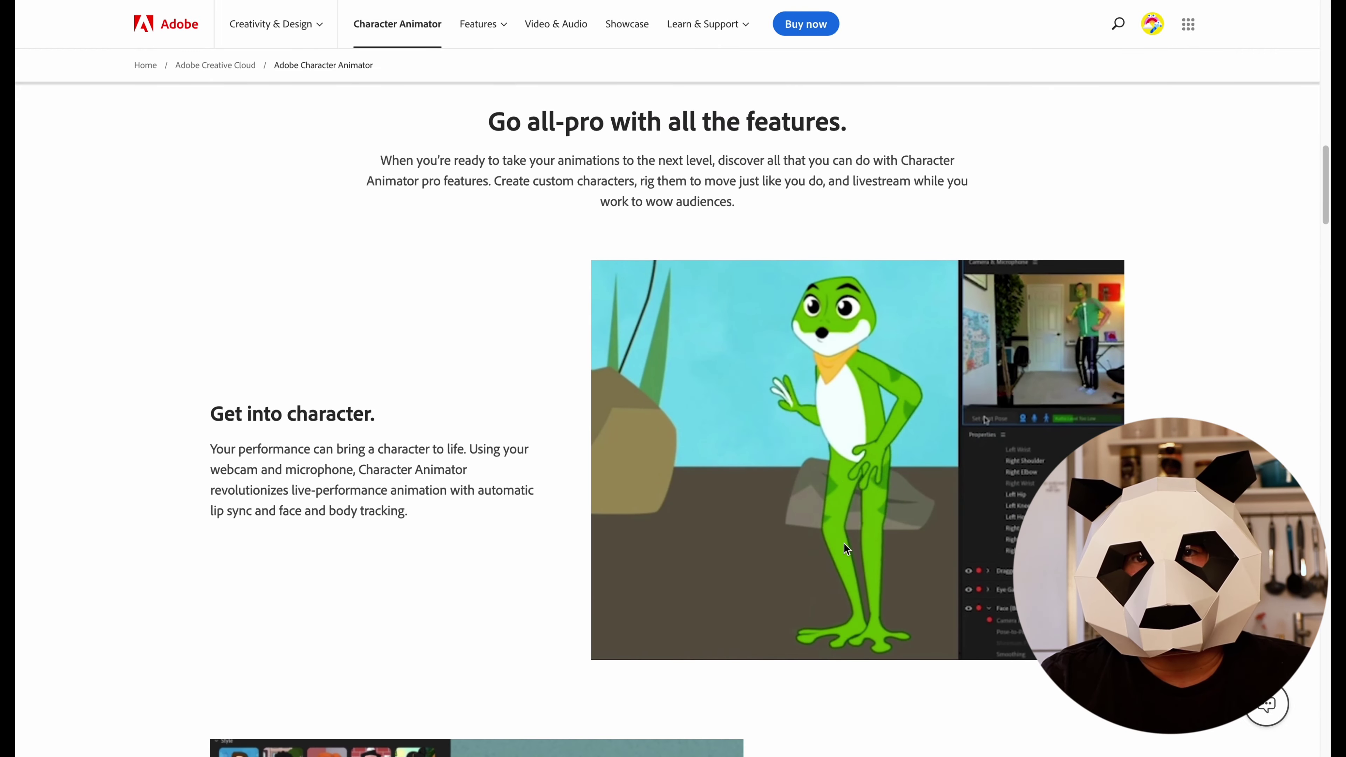
{"action": "scroll", "coordinate": [711, 493], "scroll_direction": "down", "scroll_amount": 6}
{"action": "scroll", "coordinate": [710, 493], "scroll_direction": "down", "scroll_amount": 3}
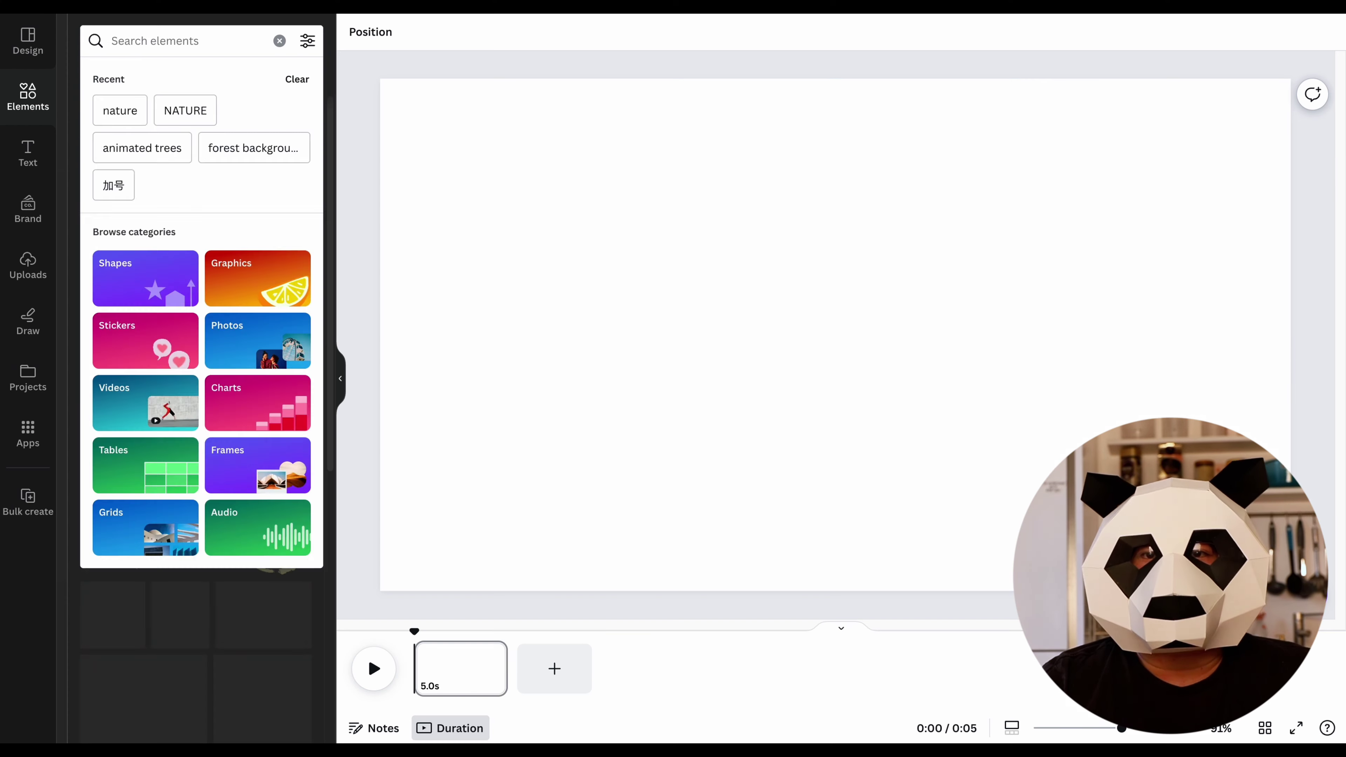
Search 'forest background cartoon' and set the first forest graphic as the page background
{"action": "type", "text": "FOREST"}
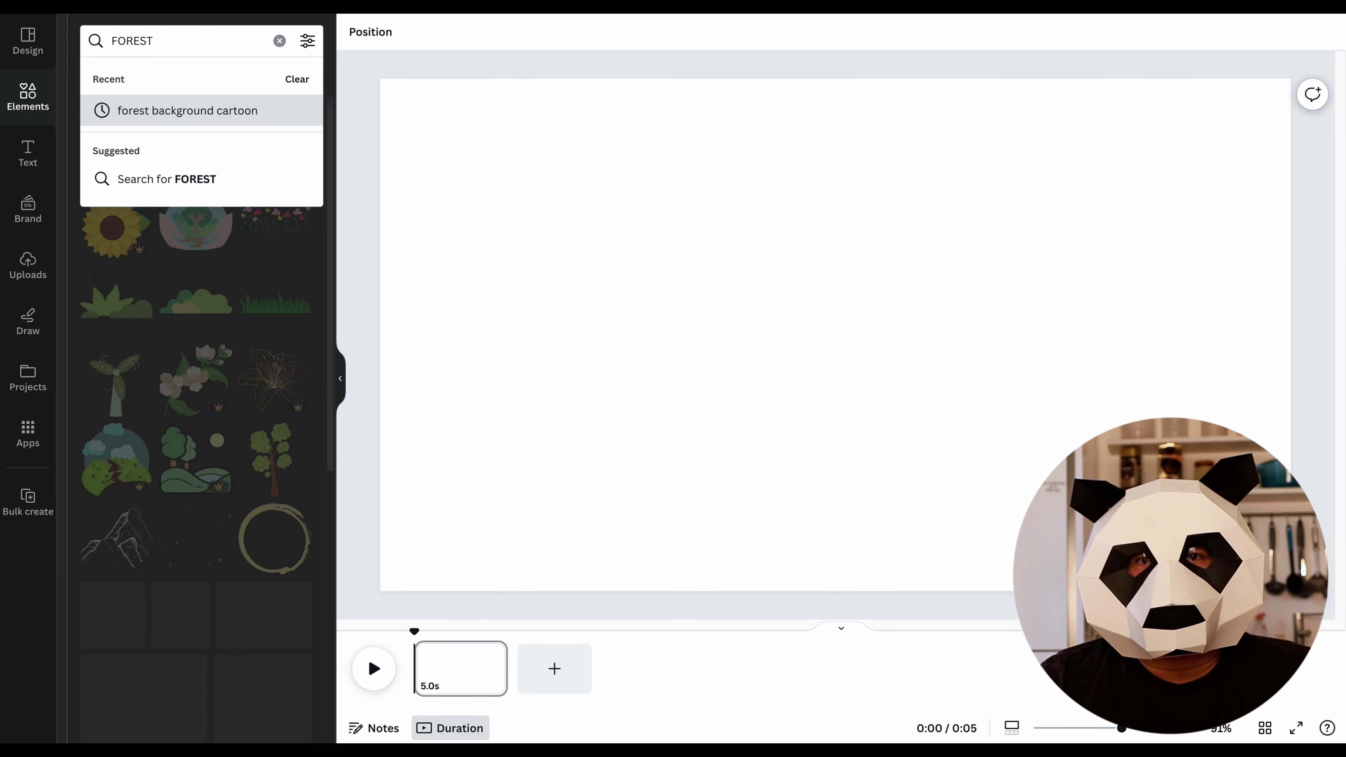
{"action": "left_click", "coordinate": [211, 112]}
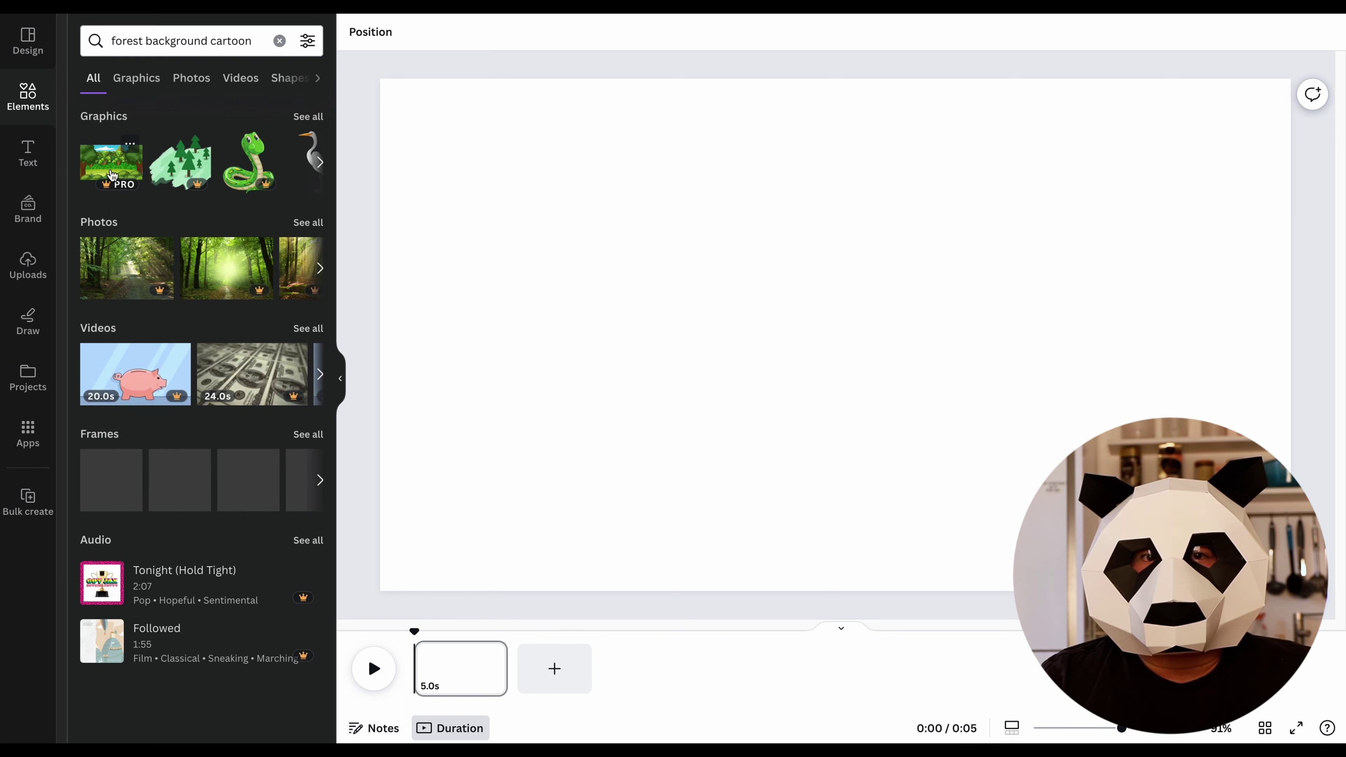
{"action": "left_click", "coordinate": [112, 176]}
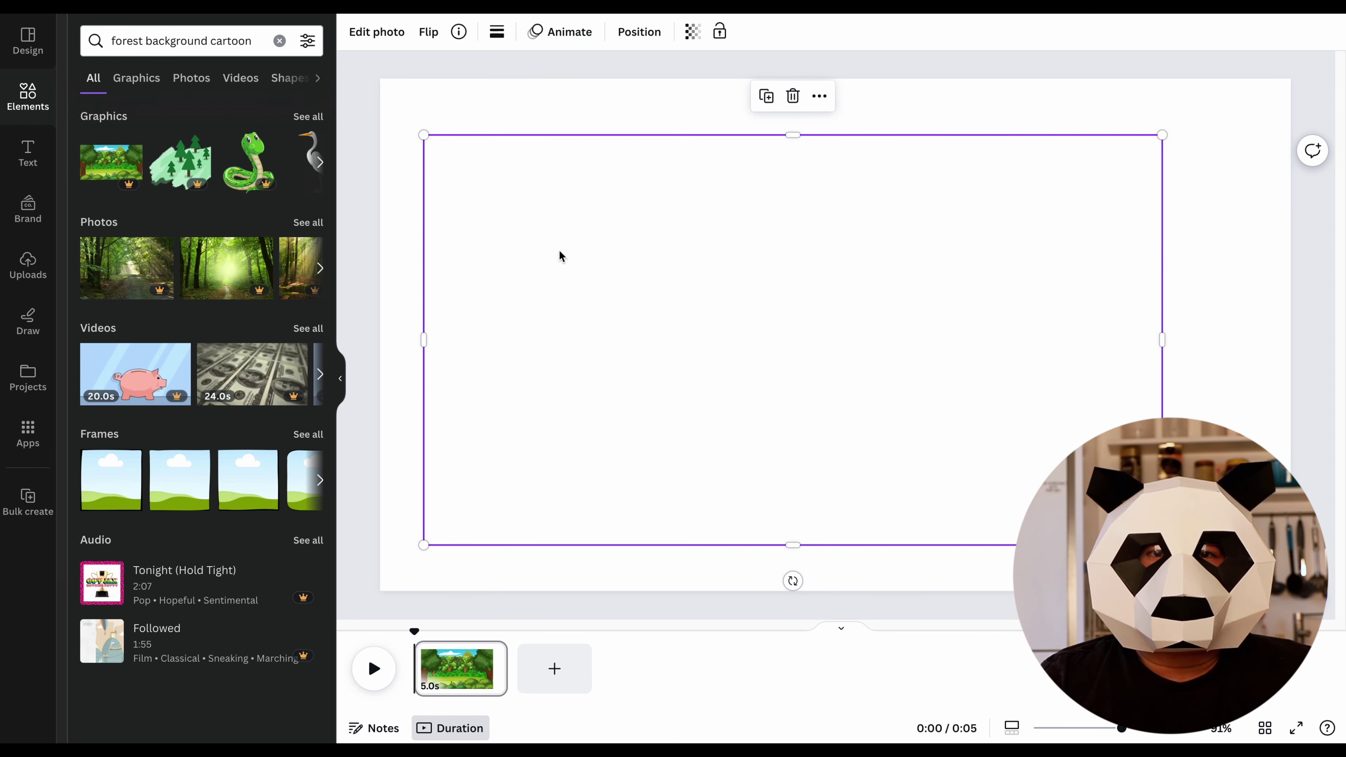
{"action": "right_click", "coordinate": [615, 259]}
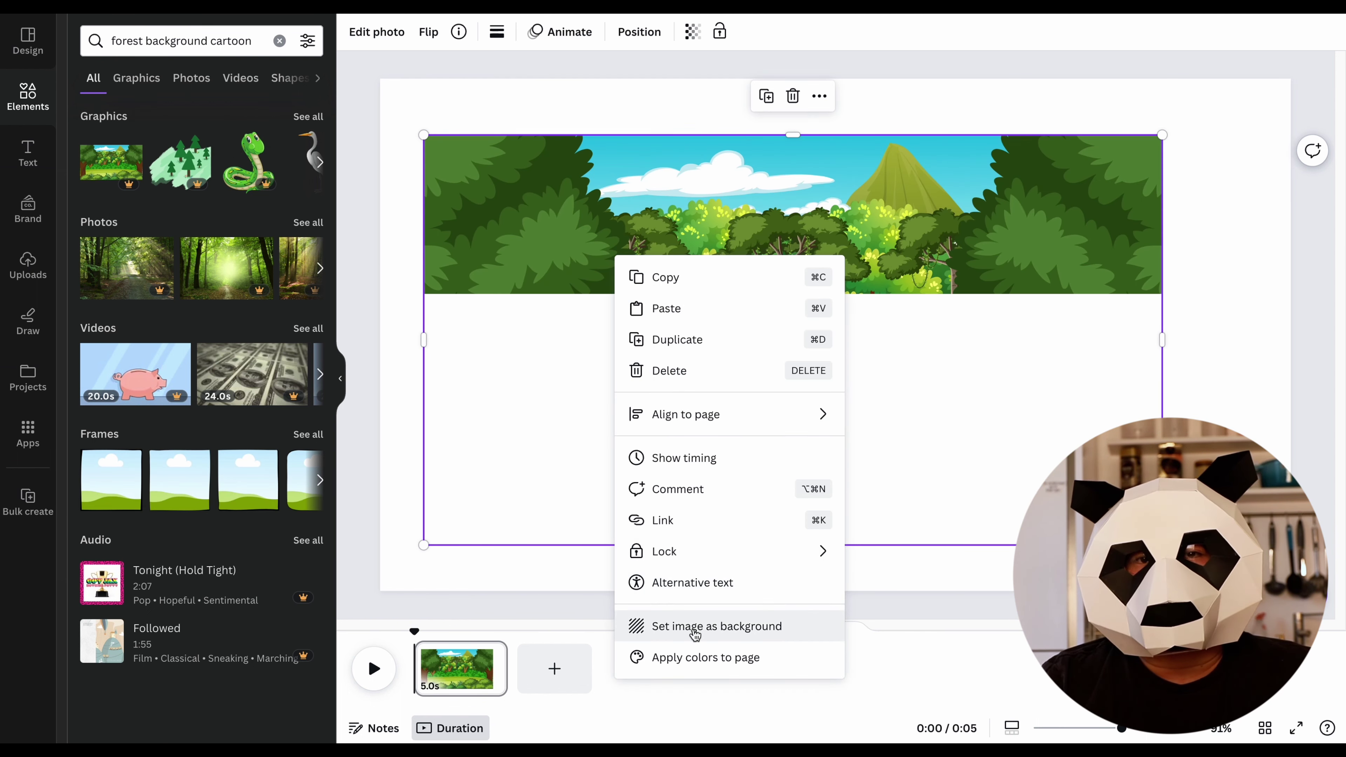
{"action": "left_click", "coordinate": [695, 627]}
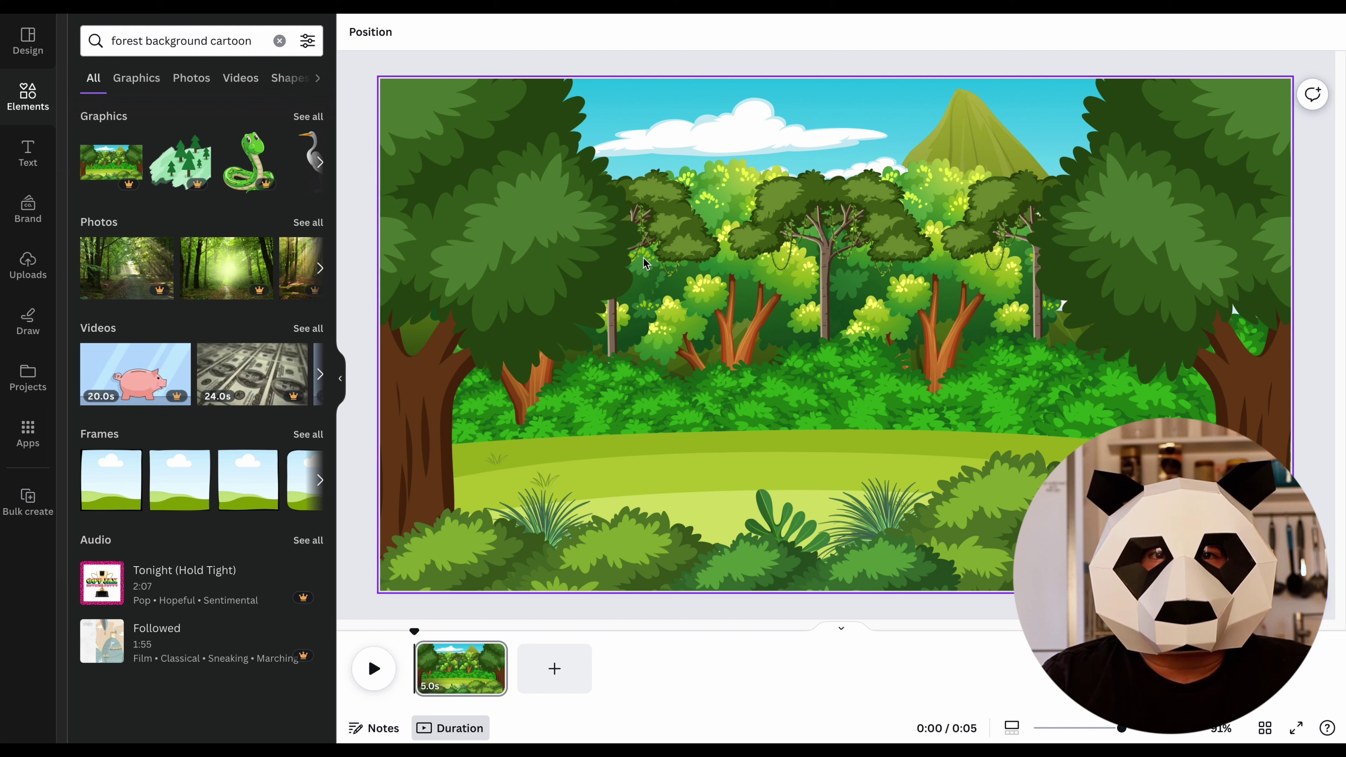
Search 'animated trees' and add a tree and a cone-shaped tree to the forest
{"action": "left_click", "coordinate": [278, 41]}
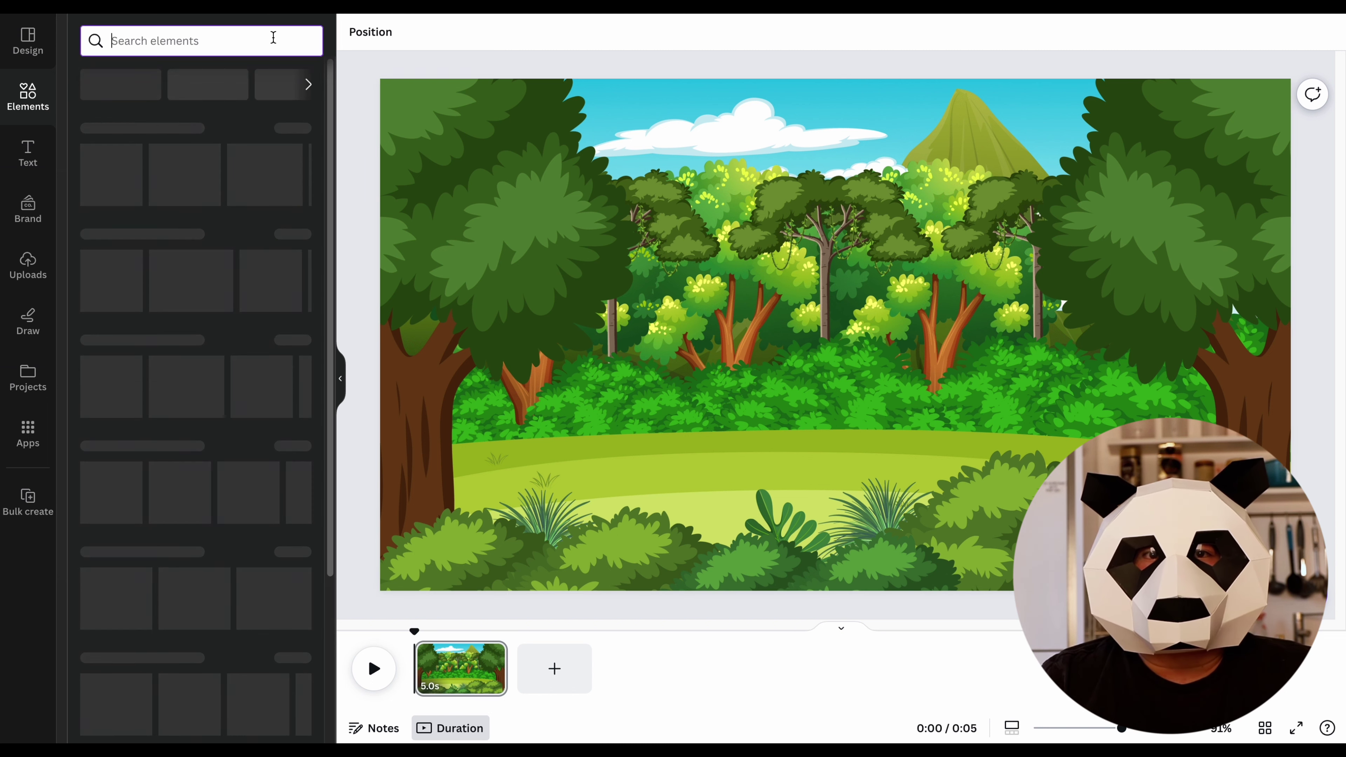
{"action": "type", "text": "TR"}
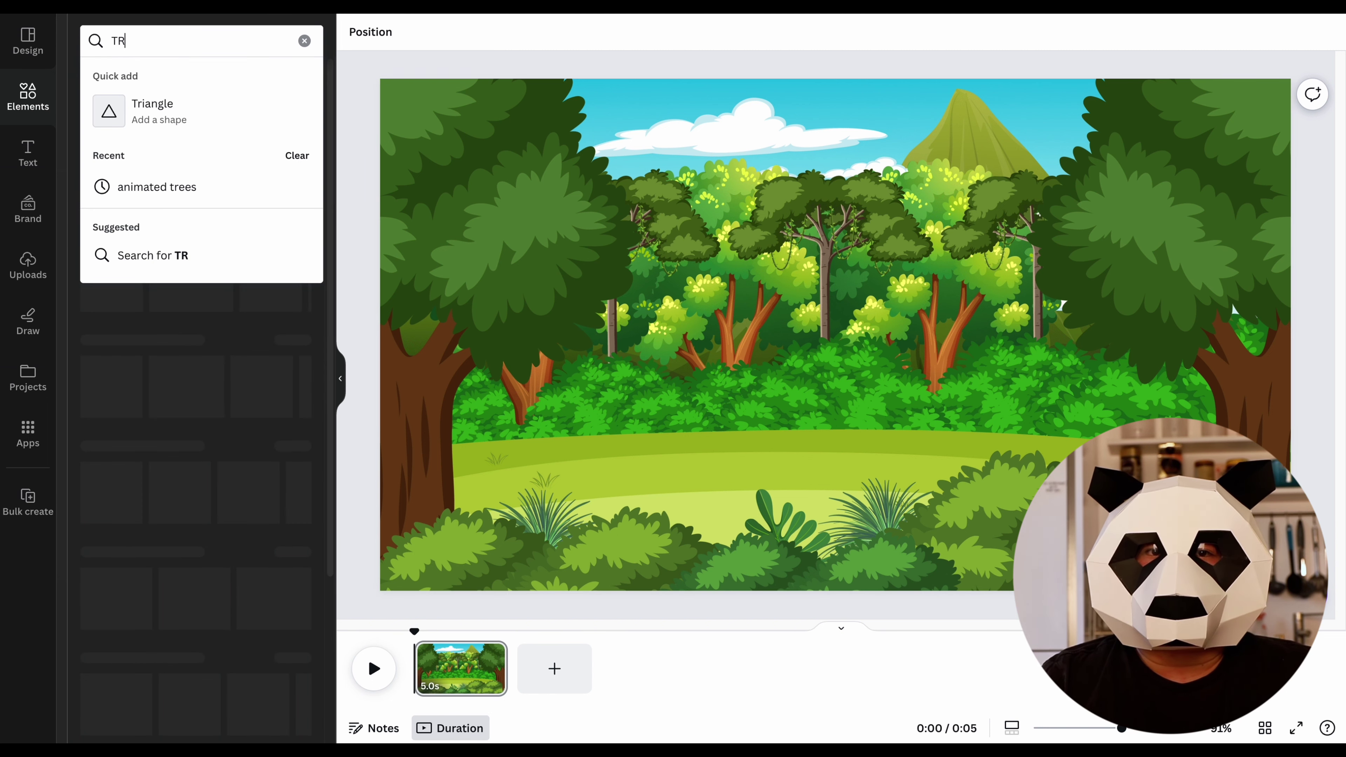
{"action": "type", "text": "E"}
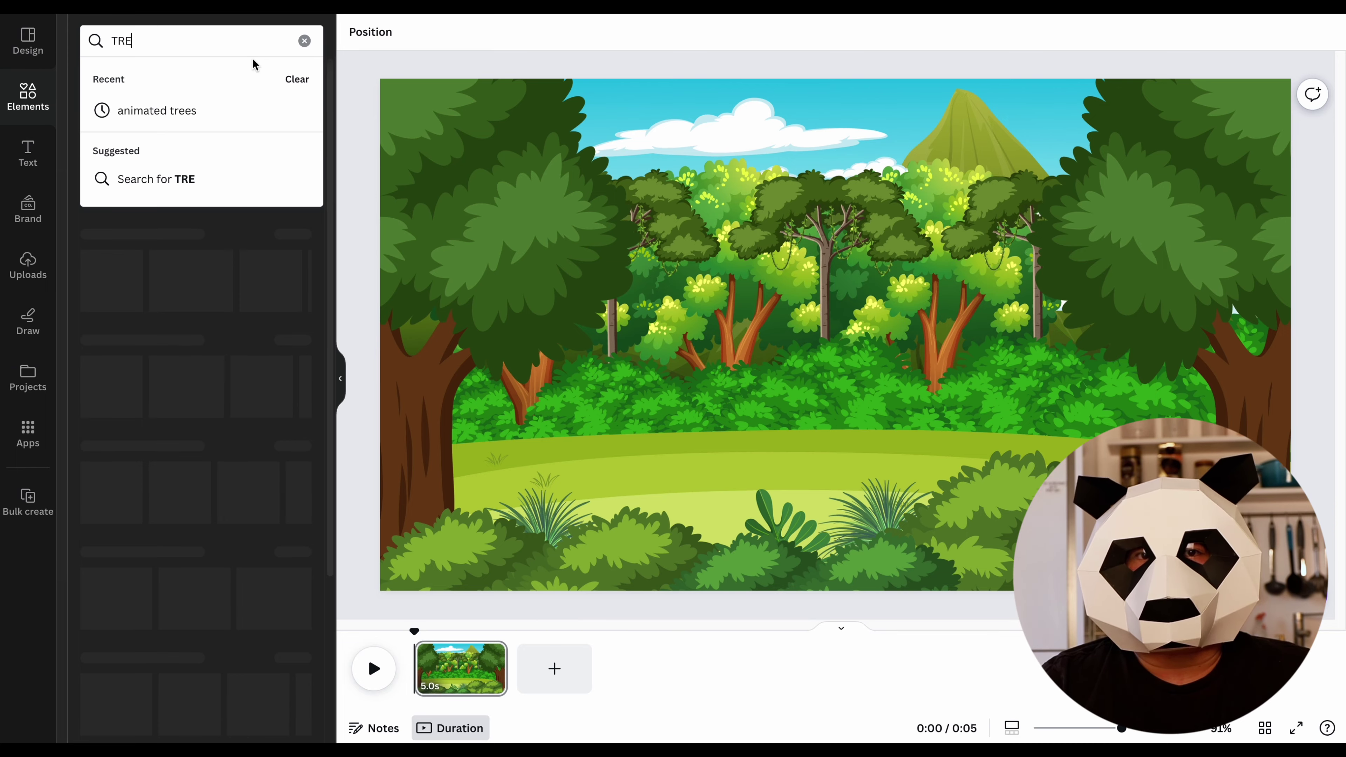
{"action": "left_click", "coordinate": [217, 106]}
{"action": "left_click", "coordinate": [196, 222]}
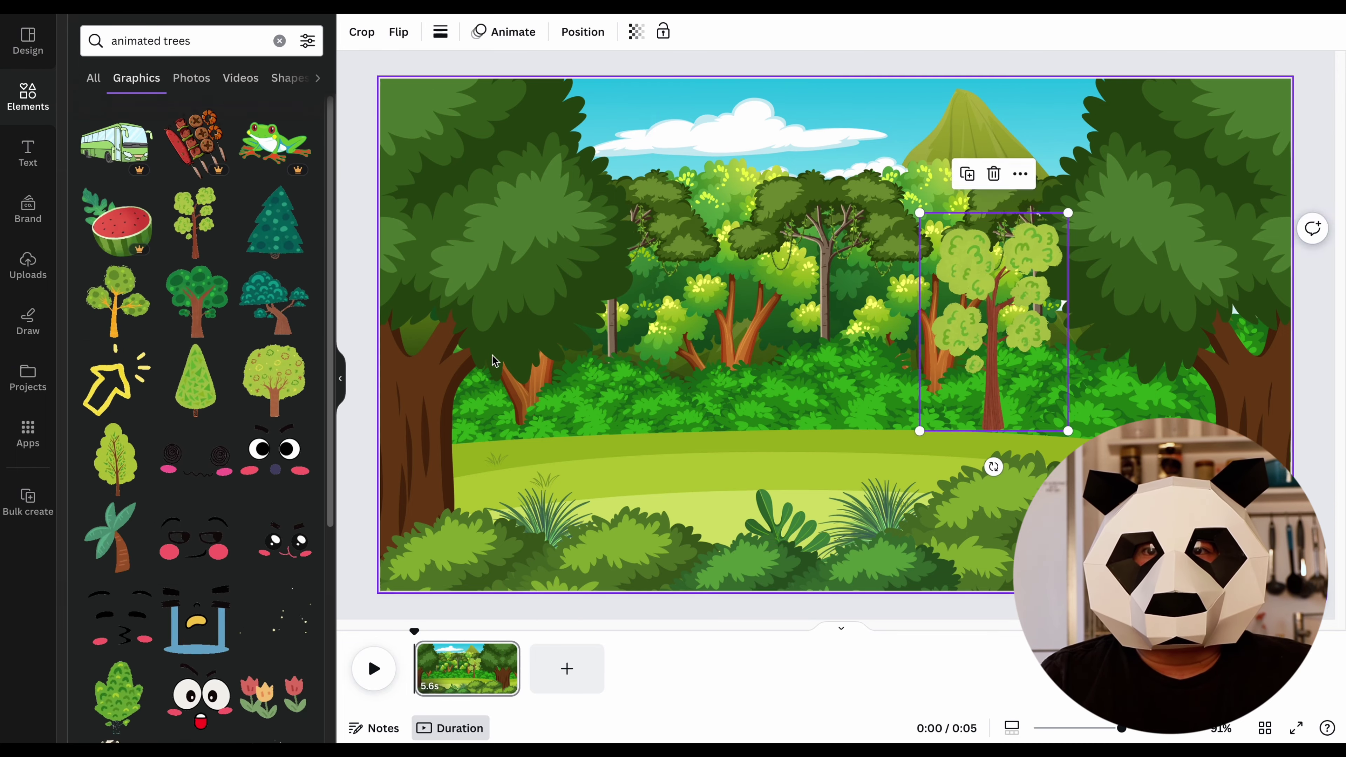
{"action": "left_click", "coordinate": [195, 301]}
Shift the dark green tree right and add leafy, light green and teal trees, then open Share
{"action": "left_click_drag", "start_coordinate": [776, 297], "coordinate": [946, 297]}
{"action": "left_click", "coordinate": [195, 381]}
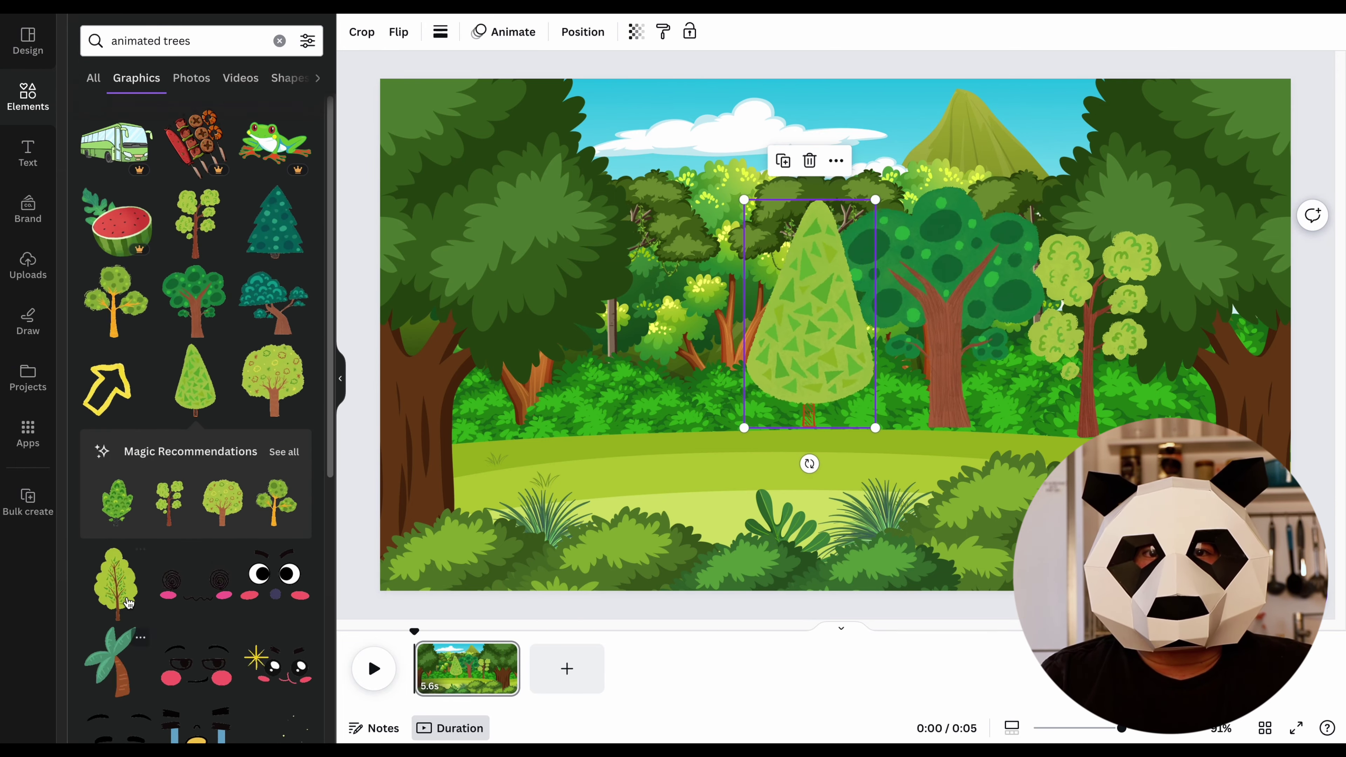
{"action": "left_click", "coordinate": [127, 603]}
{"action": "left_click", "coordinate": [689, 478]}
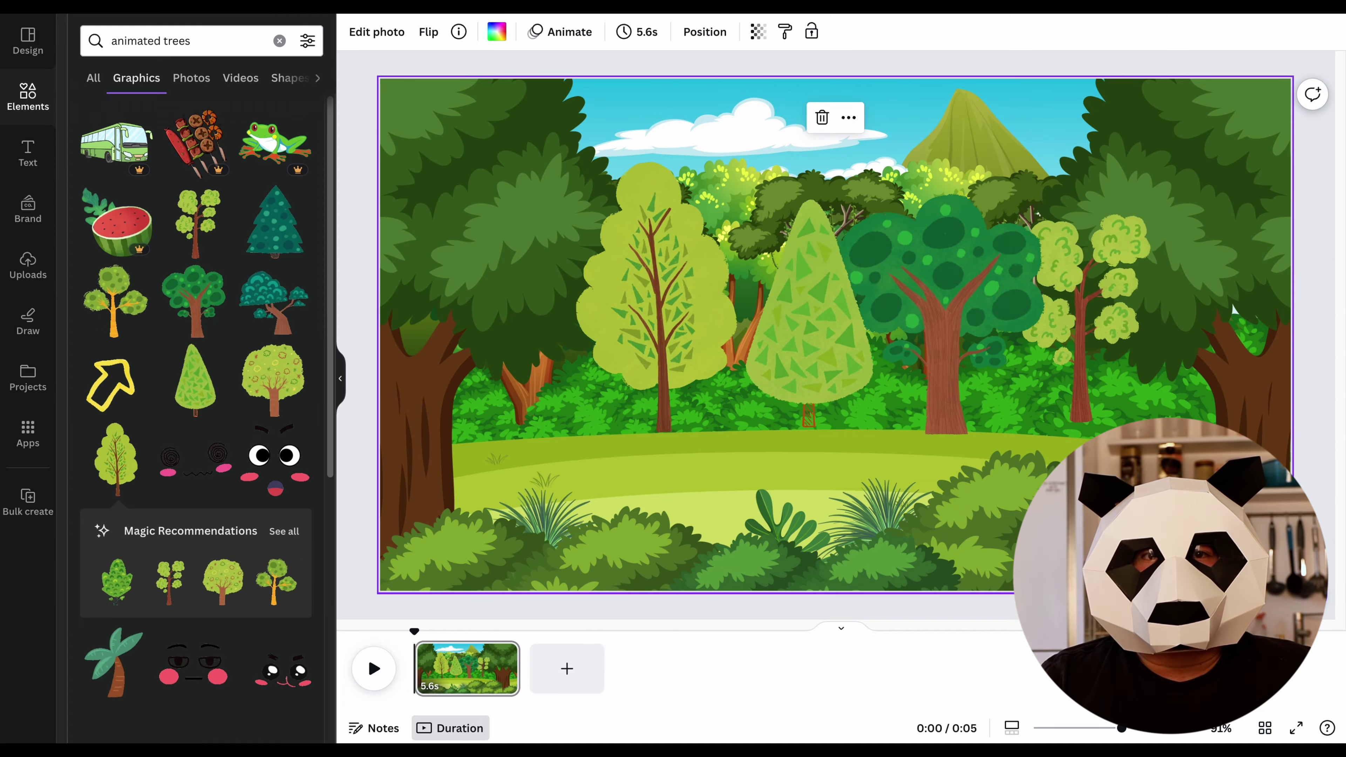
{"action": "mouse_move", "coordinate": [275, 221]}
{"action": "left_mouse_down"}
{"action": "mouse_move", "coordinate": [636, 297]}
{"action": "mouse_move", "coordinate": [572, 361]}
{"action": "left_mouse_up"}
{"action": "left_click", "coordinate": [273, 302]}
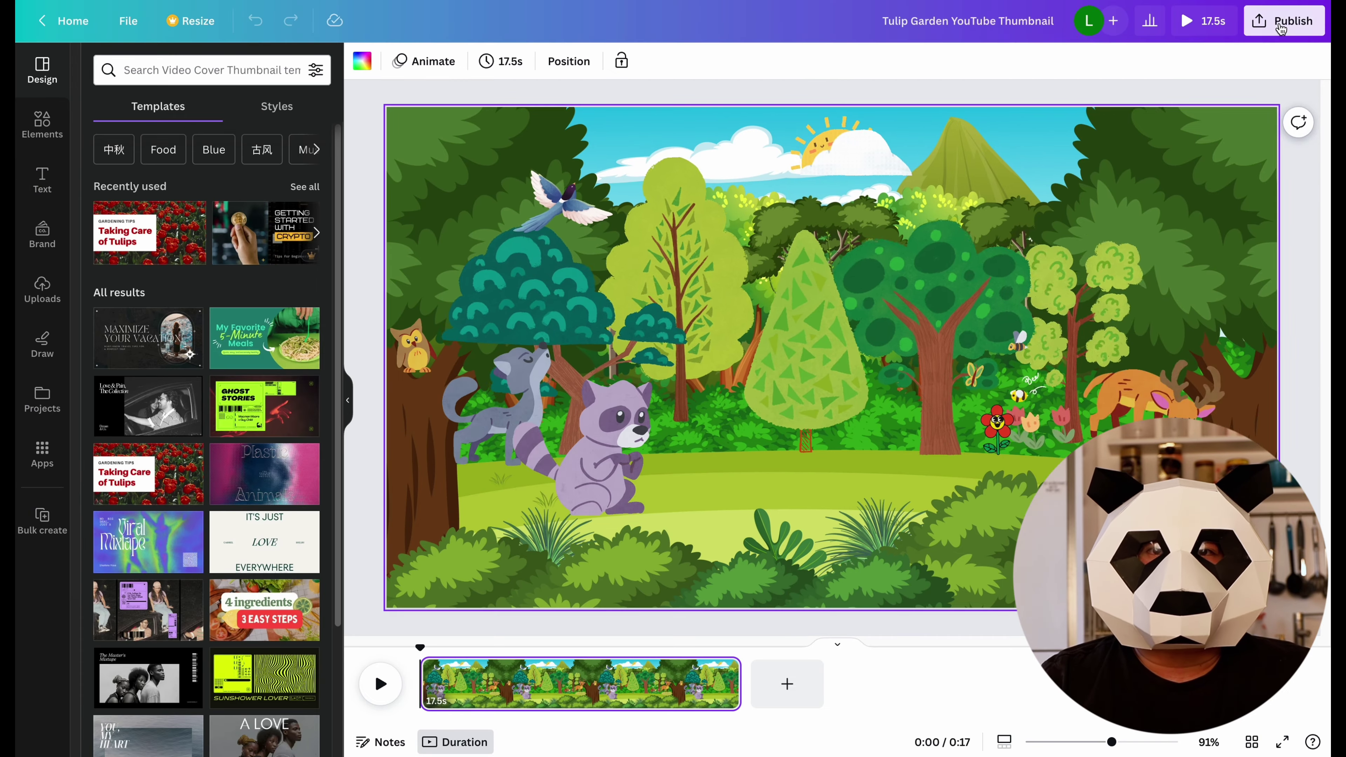
{"action": "left_click", "coordinate": [1283, 23]}
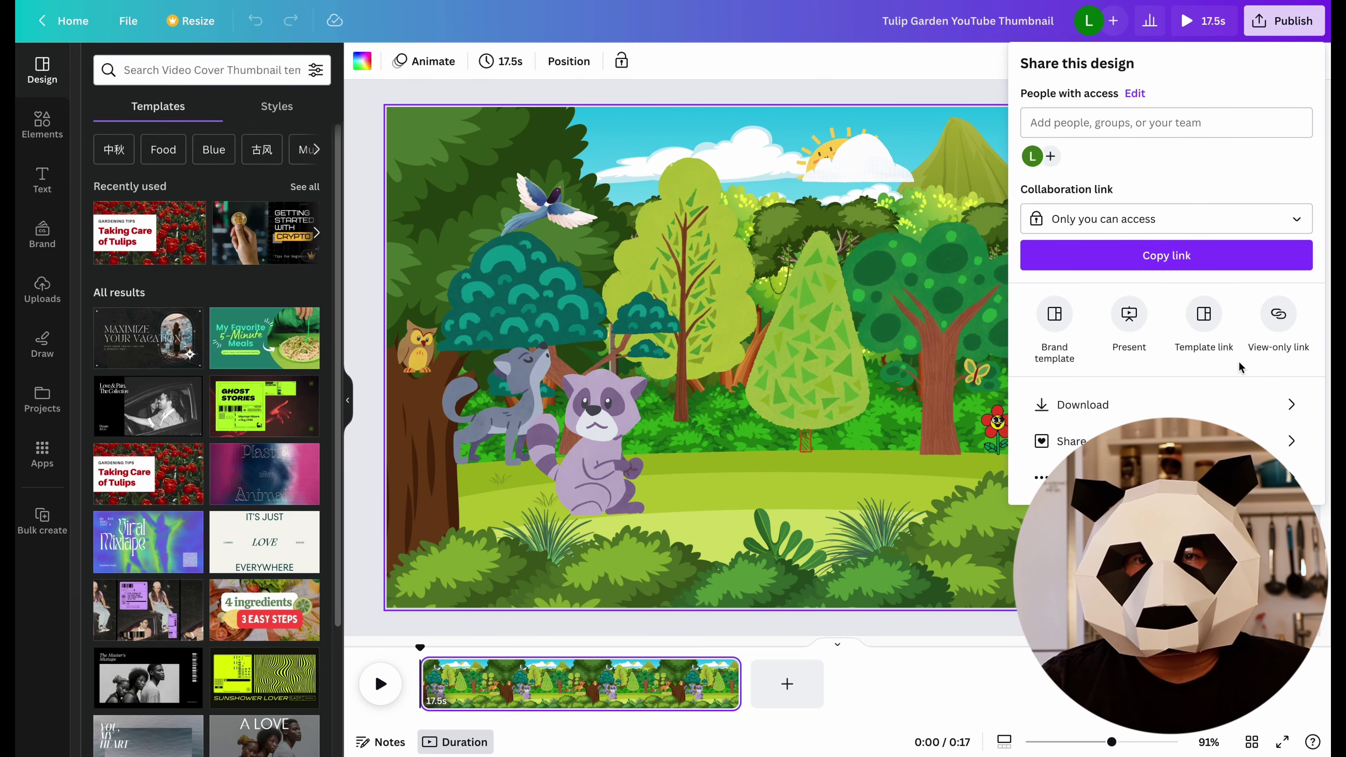
Download the scene as a 4K MP4, then select the baby-animals sentence in the script
{"action": "left_click", "coordinate": [1202, 404]}
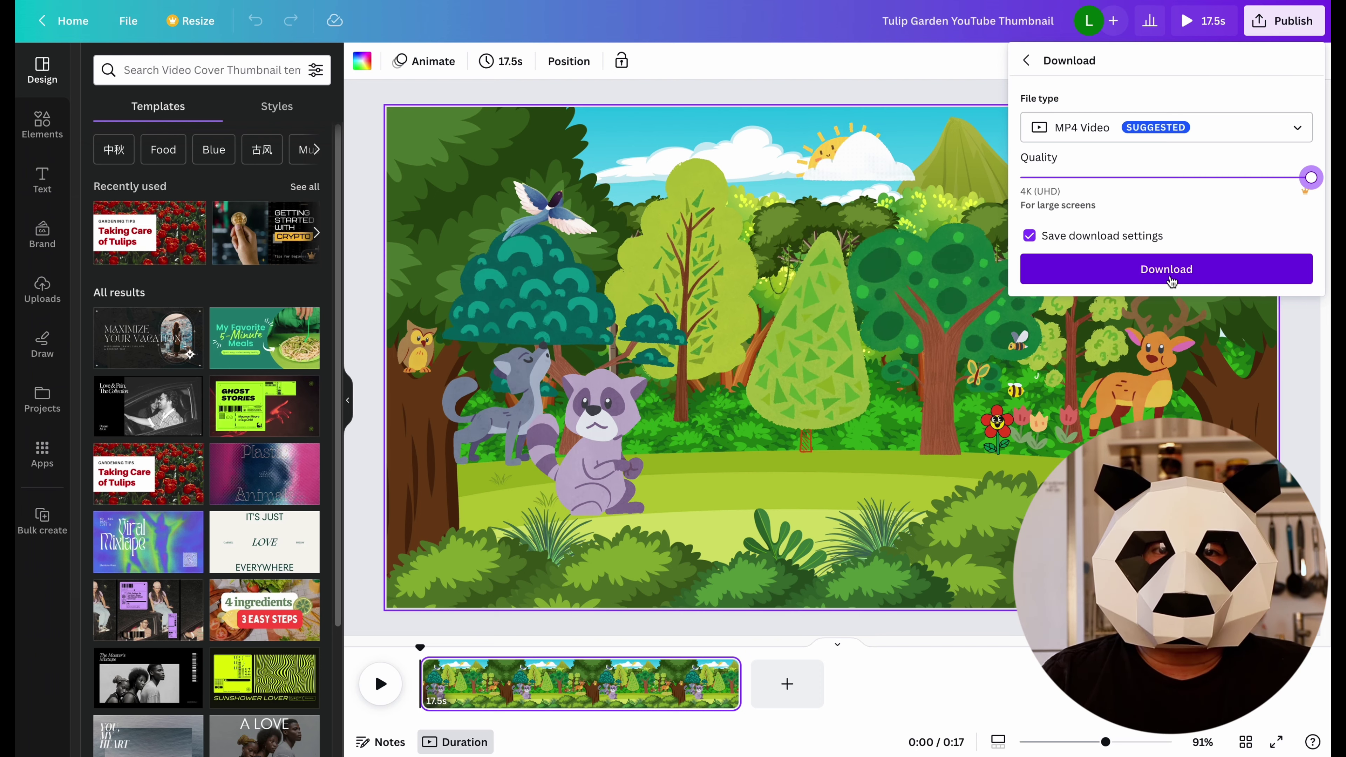
{"action": "left_click", "coordinate": [1167, 269]}
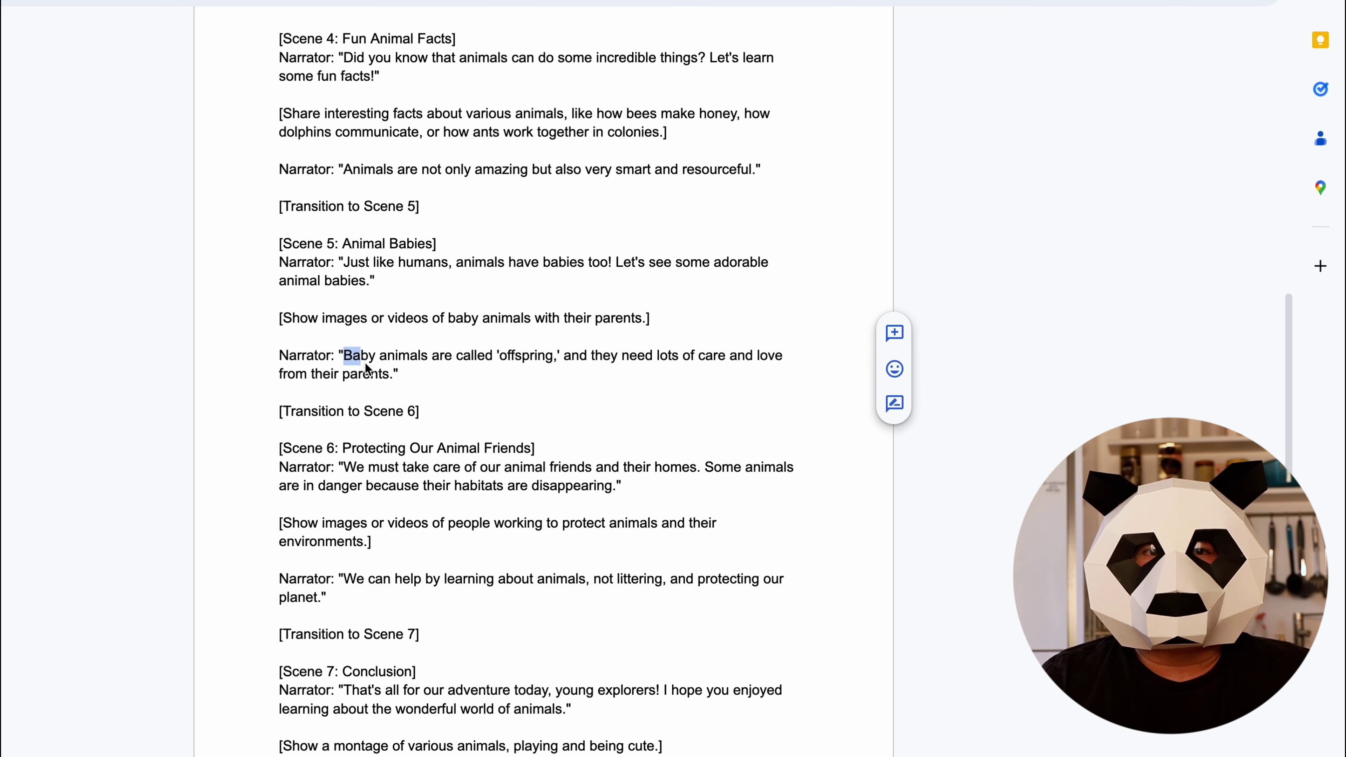
{"action": "left_click_drag", "start_coordinate": [367, 368], "coordinate": [391, 377]}
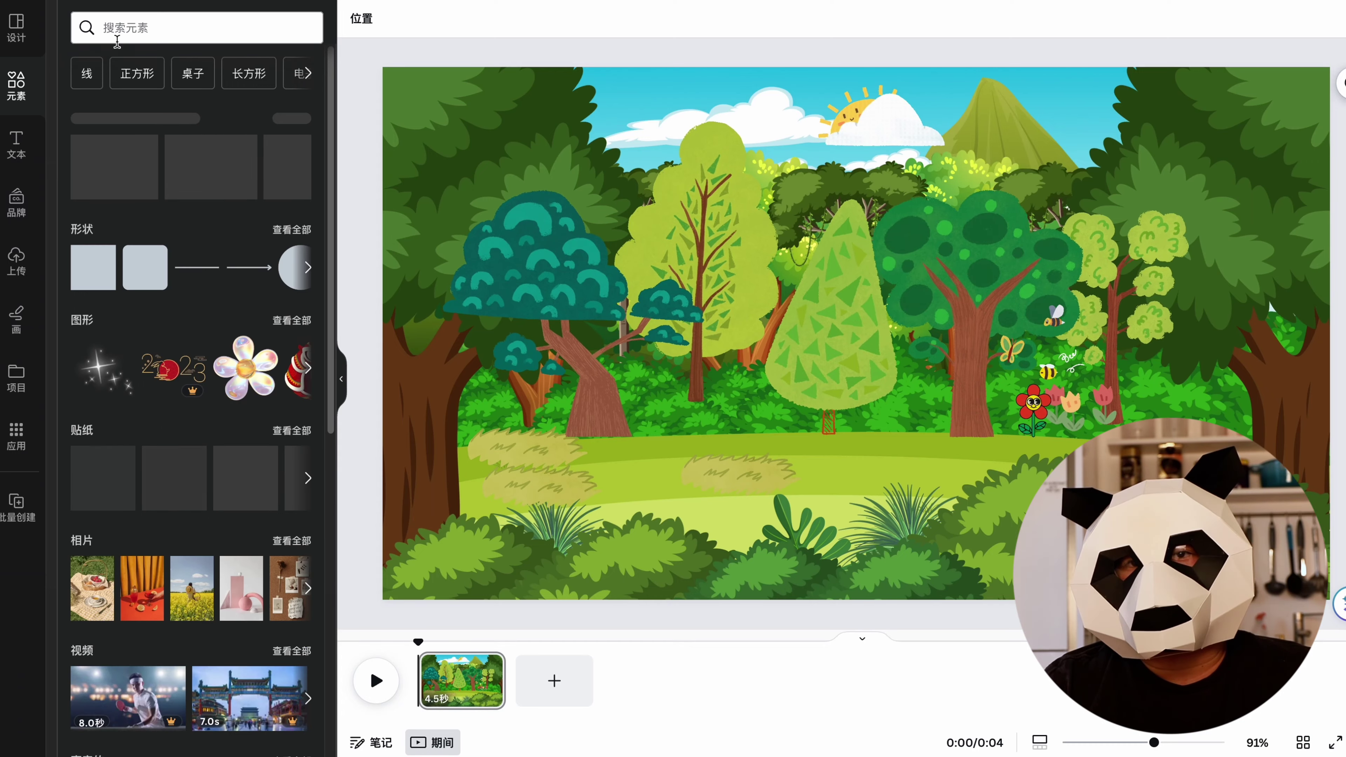
Add a crocodile graphic from a 'crocodile' search, shrunk and placed at the right edge
{"action": "left_click", "coordinate": [130, 27]}
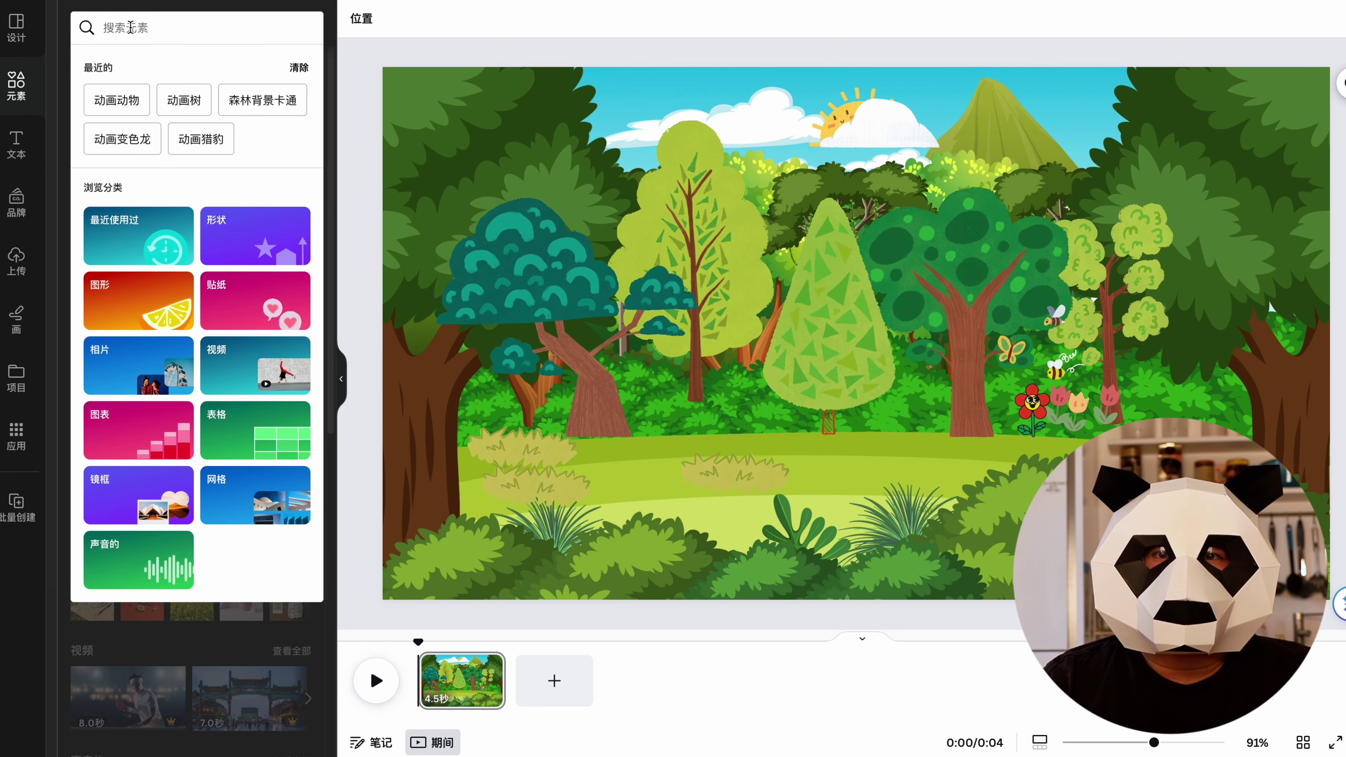
{"action": "type", "text": "crocodile"}
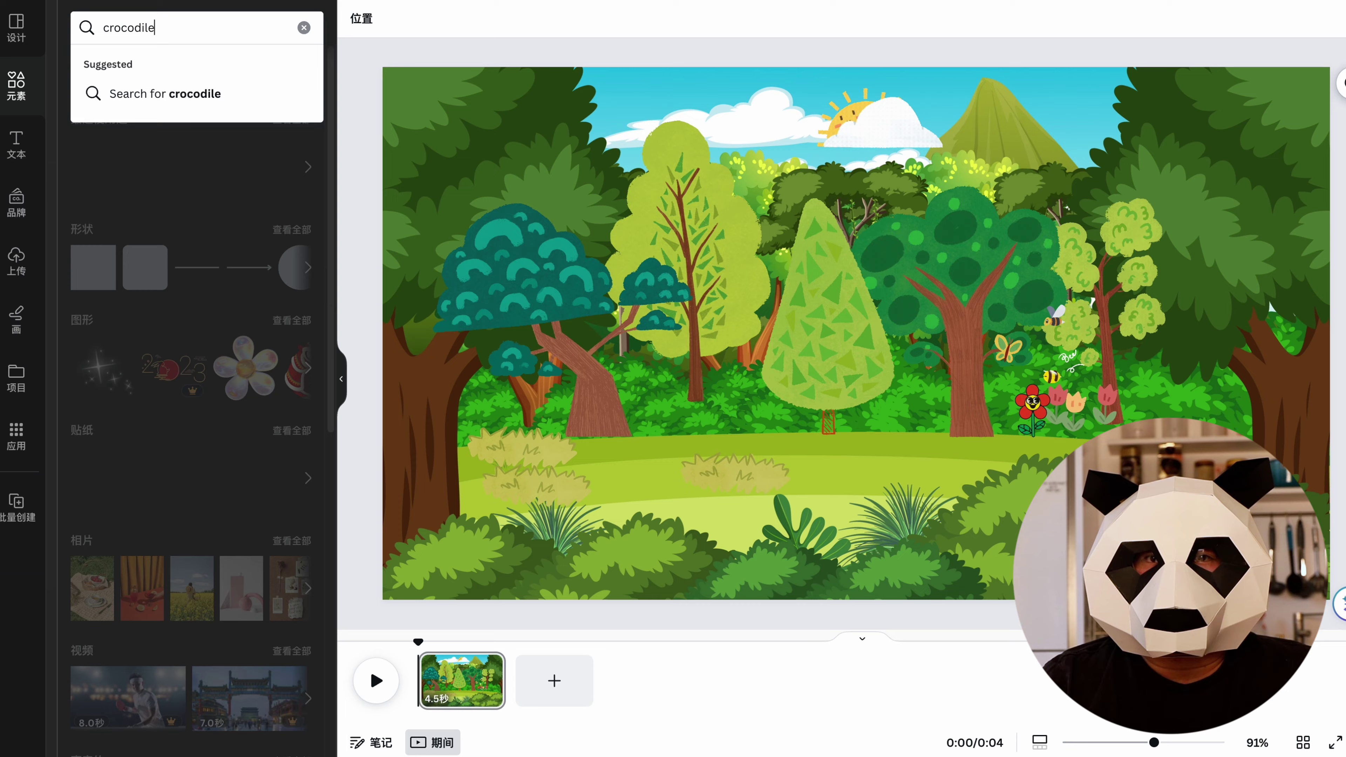
{"action": "key", "text": "Return"}
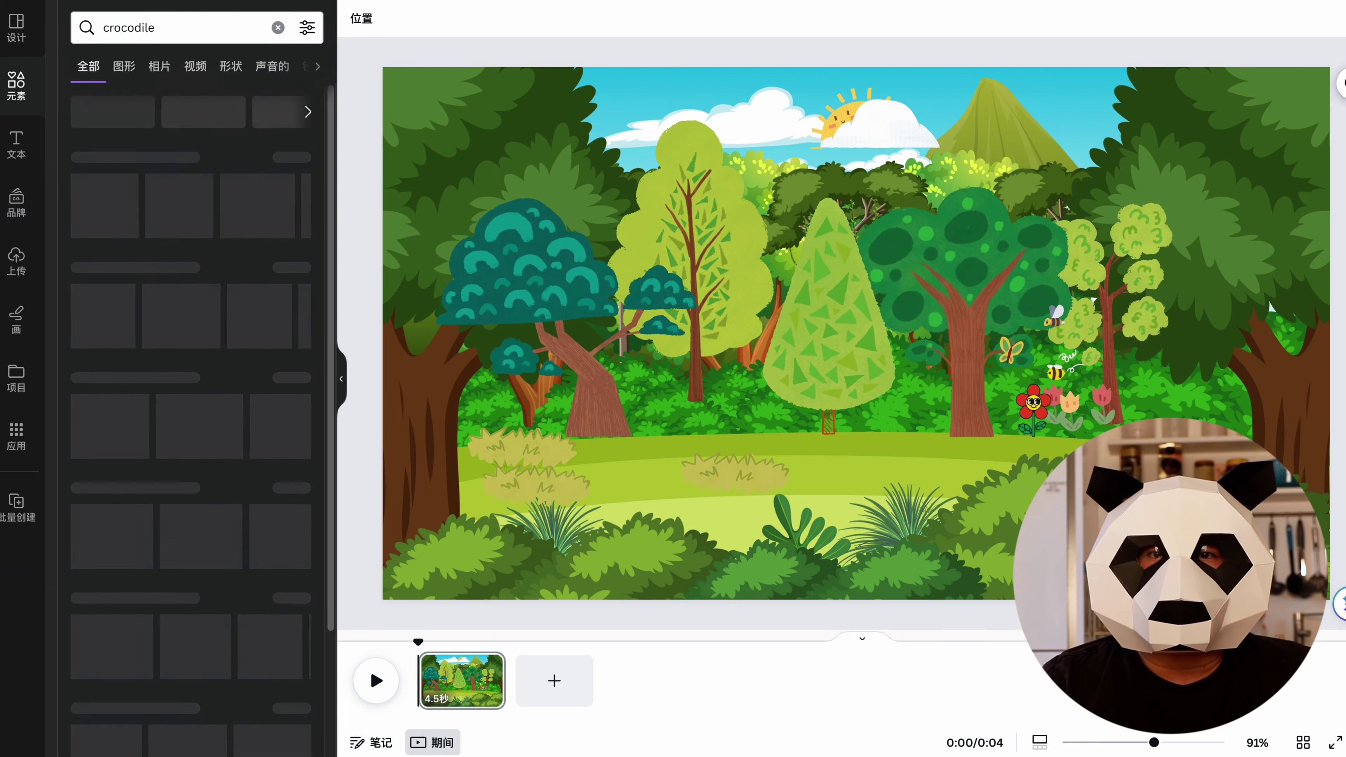
{"action": "left_click", "coordinate": [303, 107]}
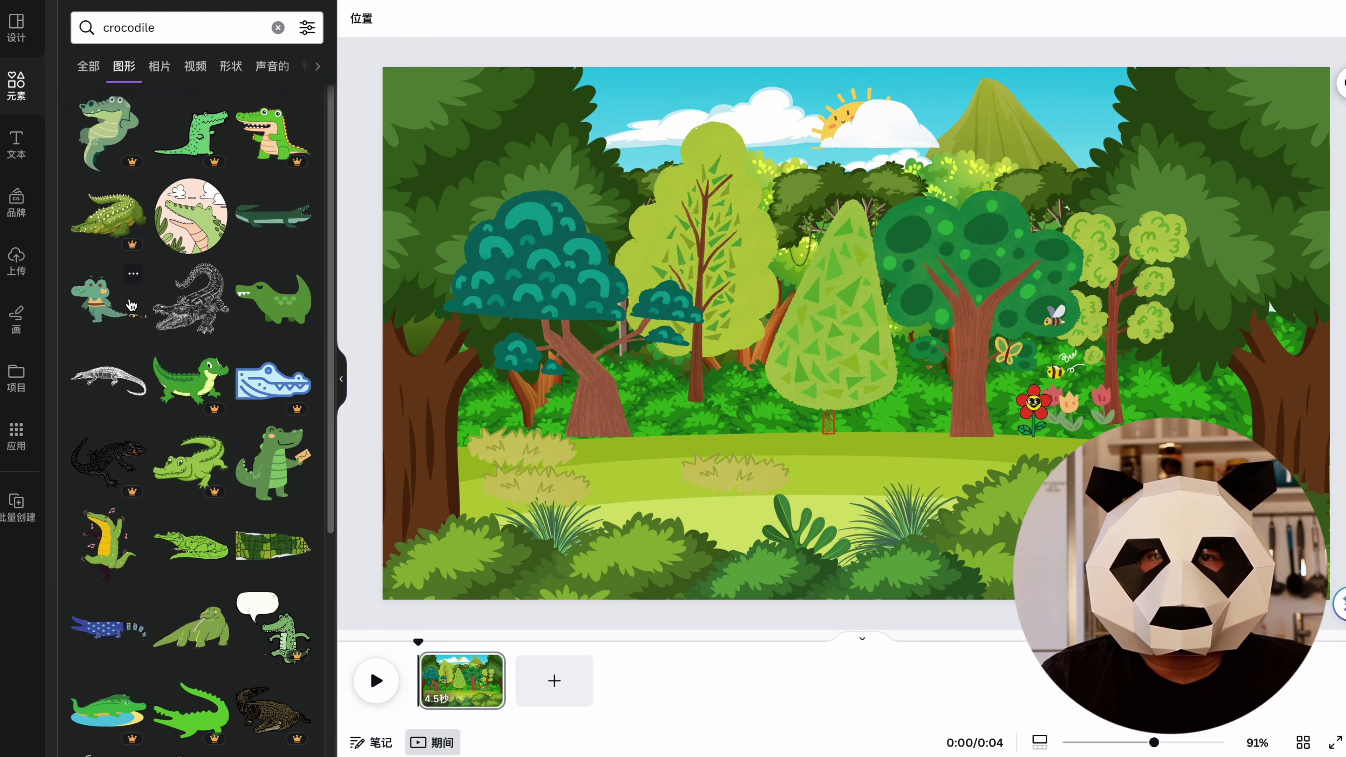
{"action": "left_click", "coordinate": [310, 116]}
{"action": "left_click_drag", "start_coordinate": [526, 120], "coordinate": [1072, 322]}
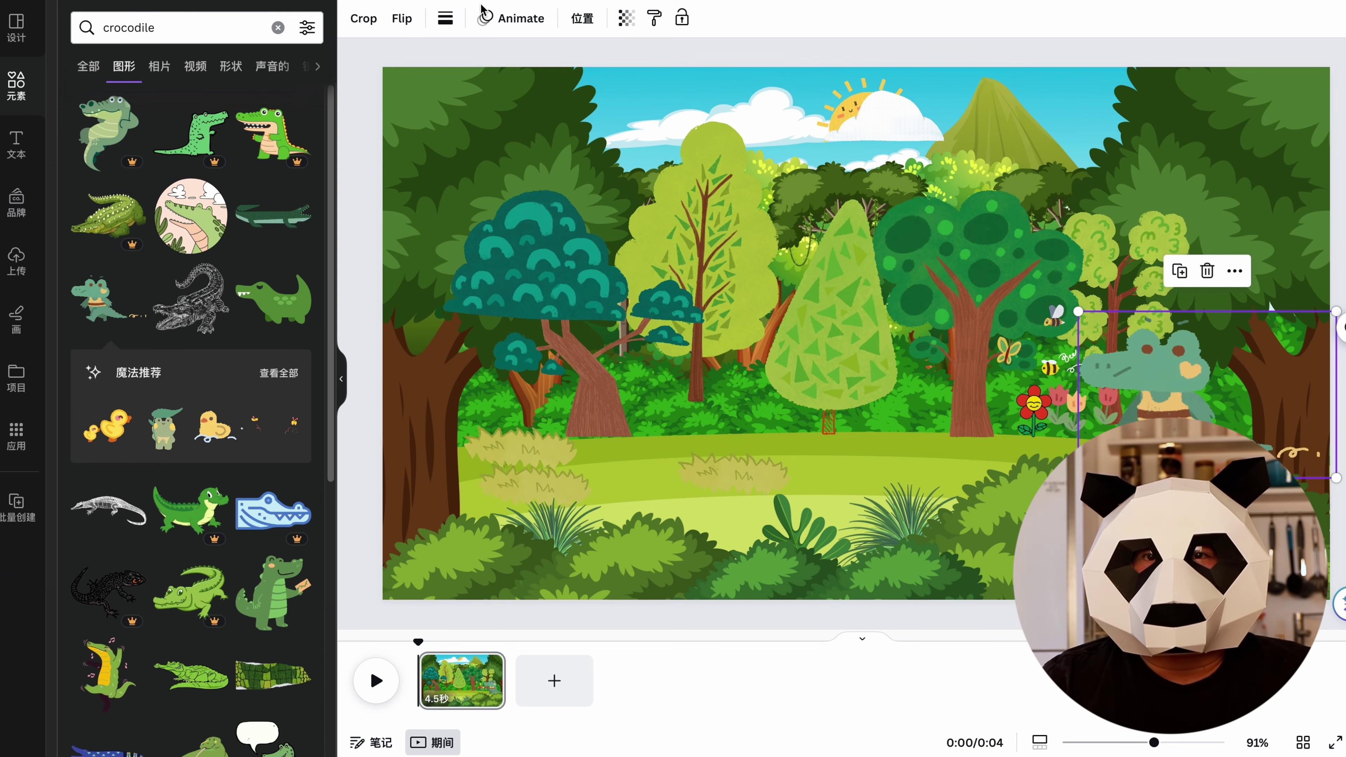
Give the crocodile a custom motion animation moving leftward across the forest
{"action": "left_click", "coordinate": [510, 18]}
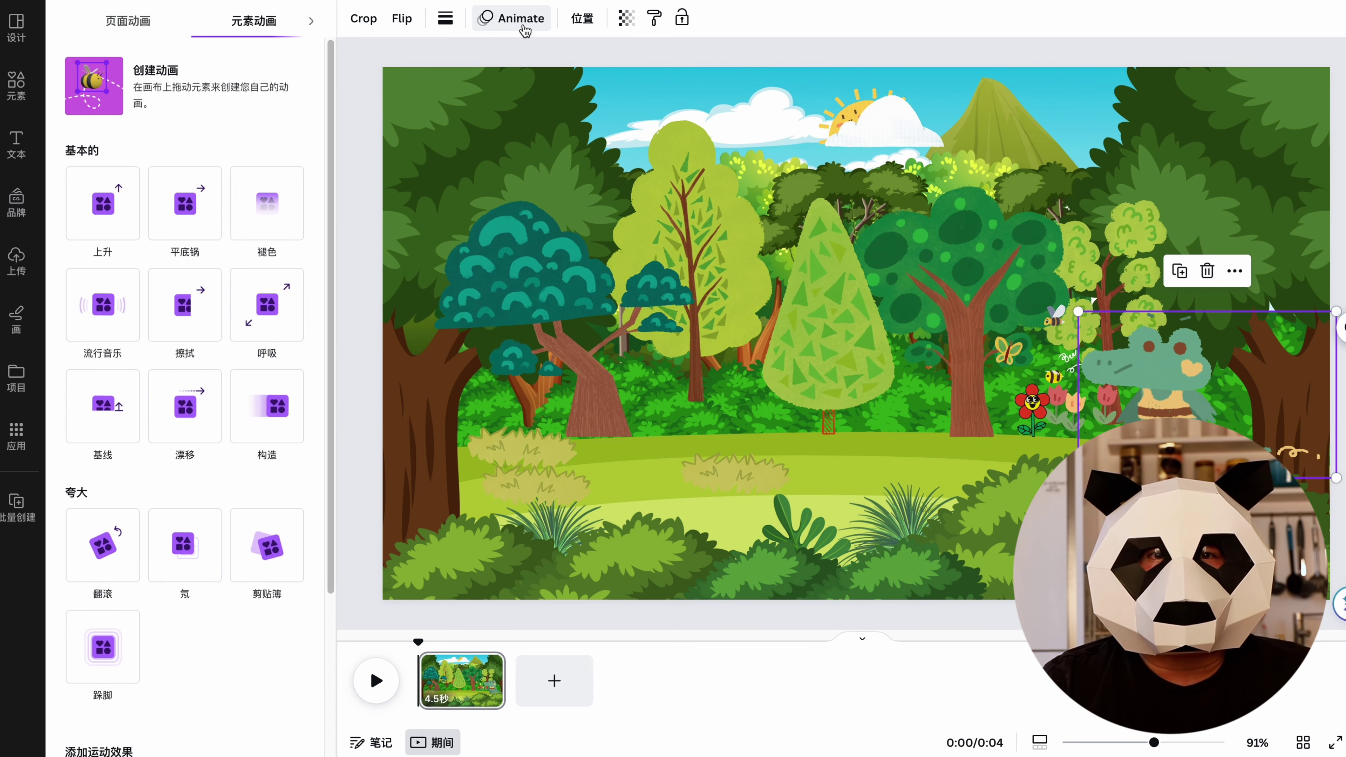
{"action": "left_click", "coordinate": [151, 91]}
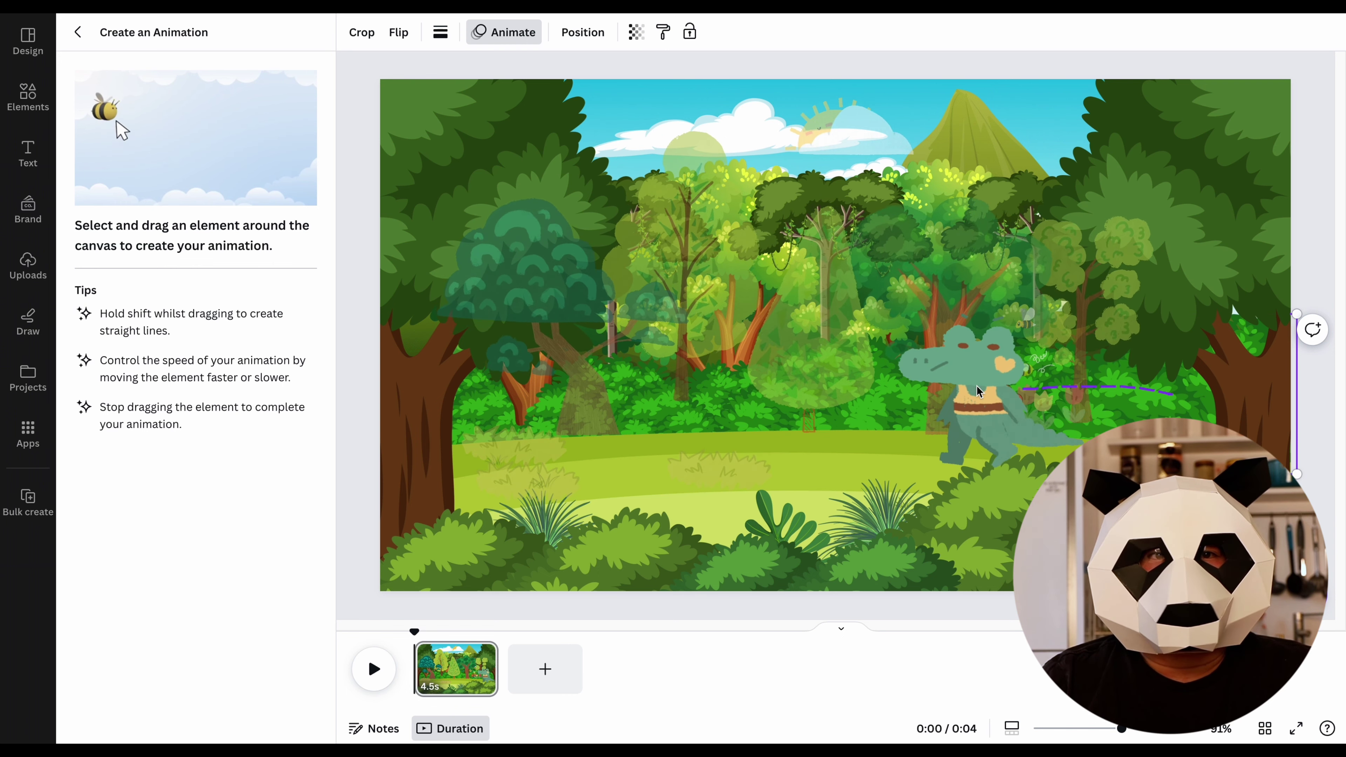
{"action": "left_click_drag", "start_coordinate": [906, 400], "coordinate": [816, 432]}
{"action": "left_click", "coordinate": [726, 520]}
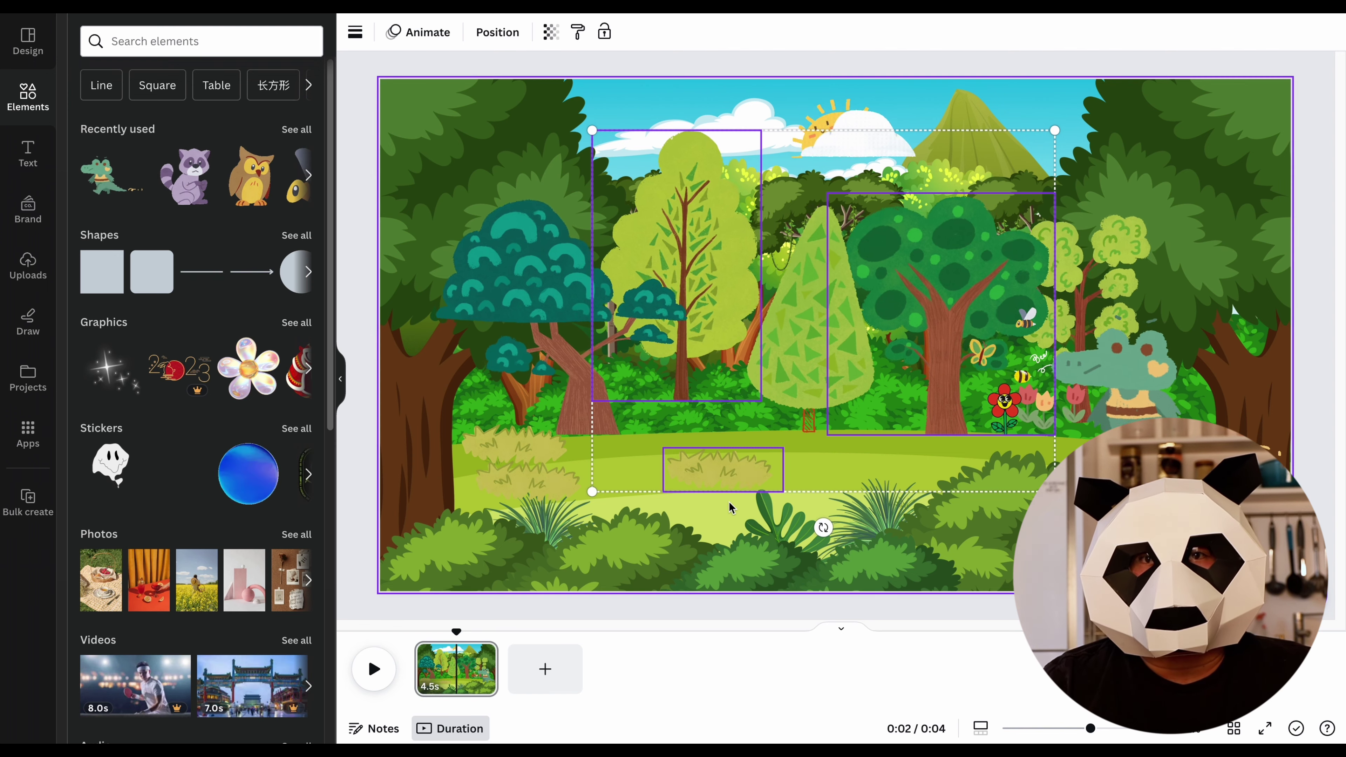
{"action": "left_click", "coordinate": [1139, 350]}
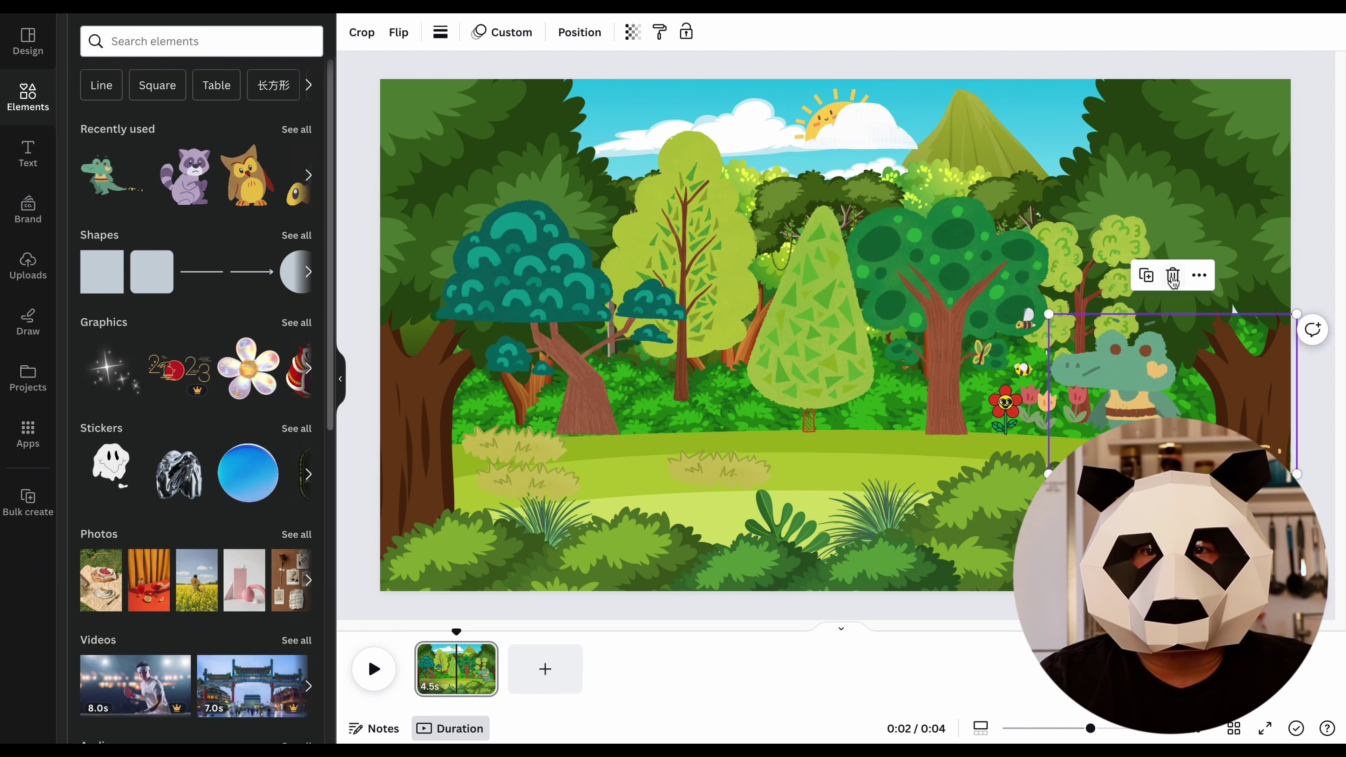
Search 'frog', add a green frog graphic and shrink it to about 103×105
{"action": "left_click", "coordinate": [122, 33]}
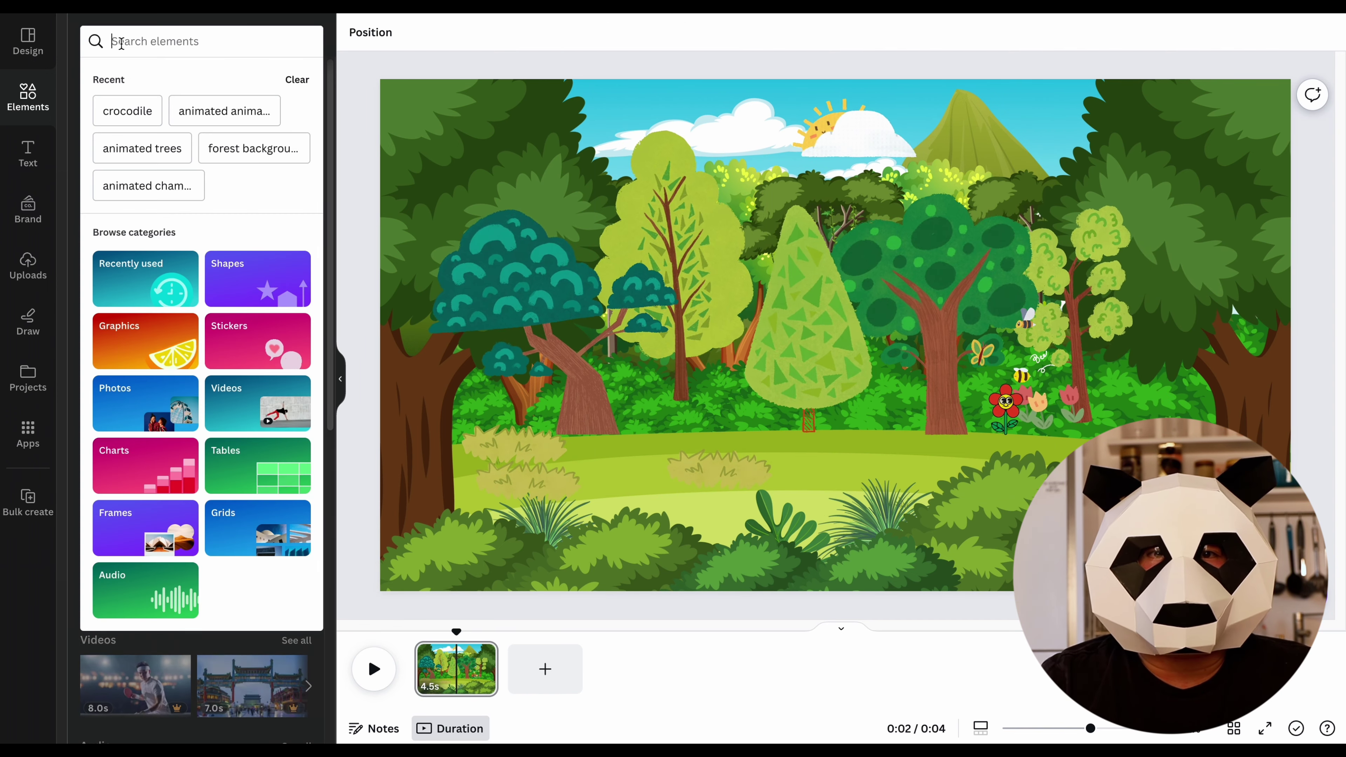
{"action": "type", "text": "frog"}
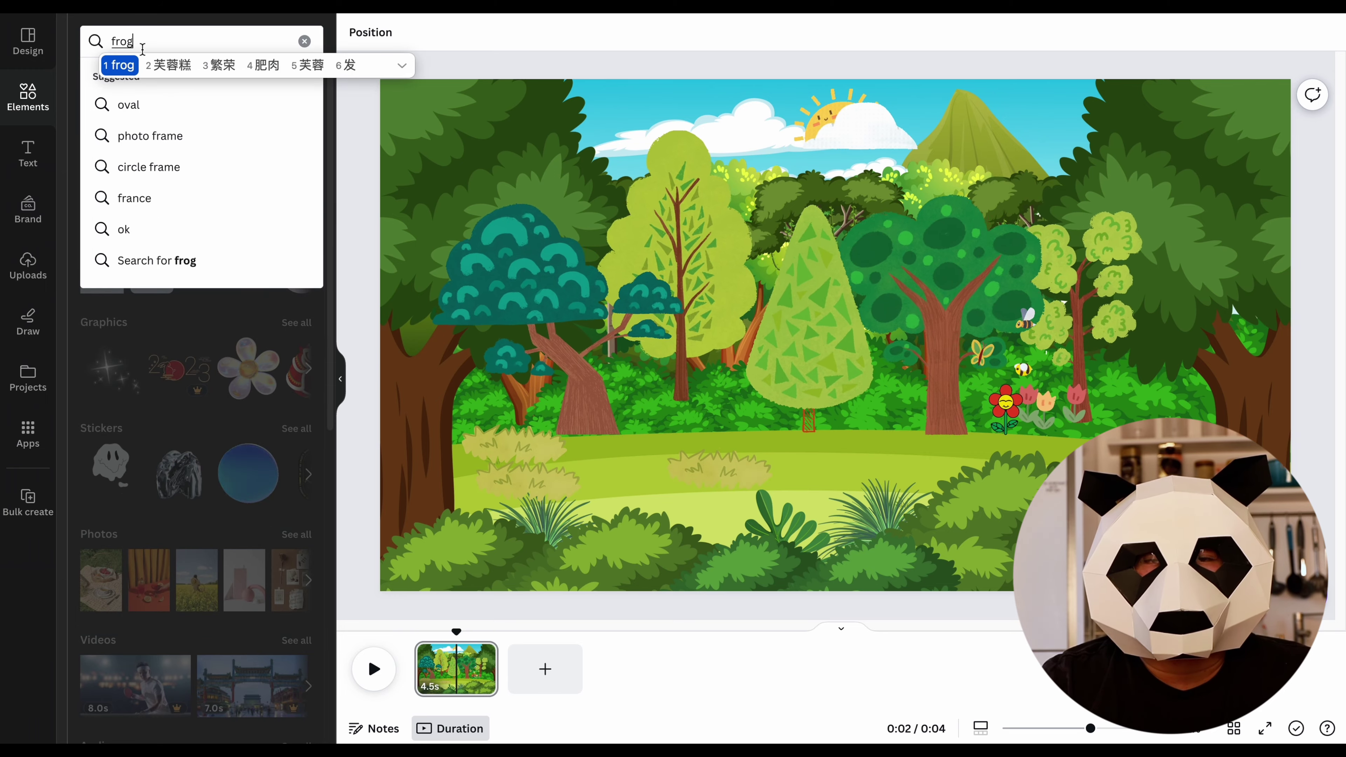
{"action": "key", "text": "Return"}
{"action": "left_click", "coordinate": [113, 302]}
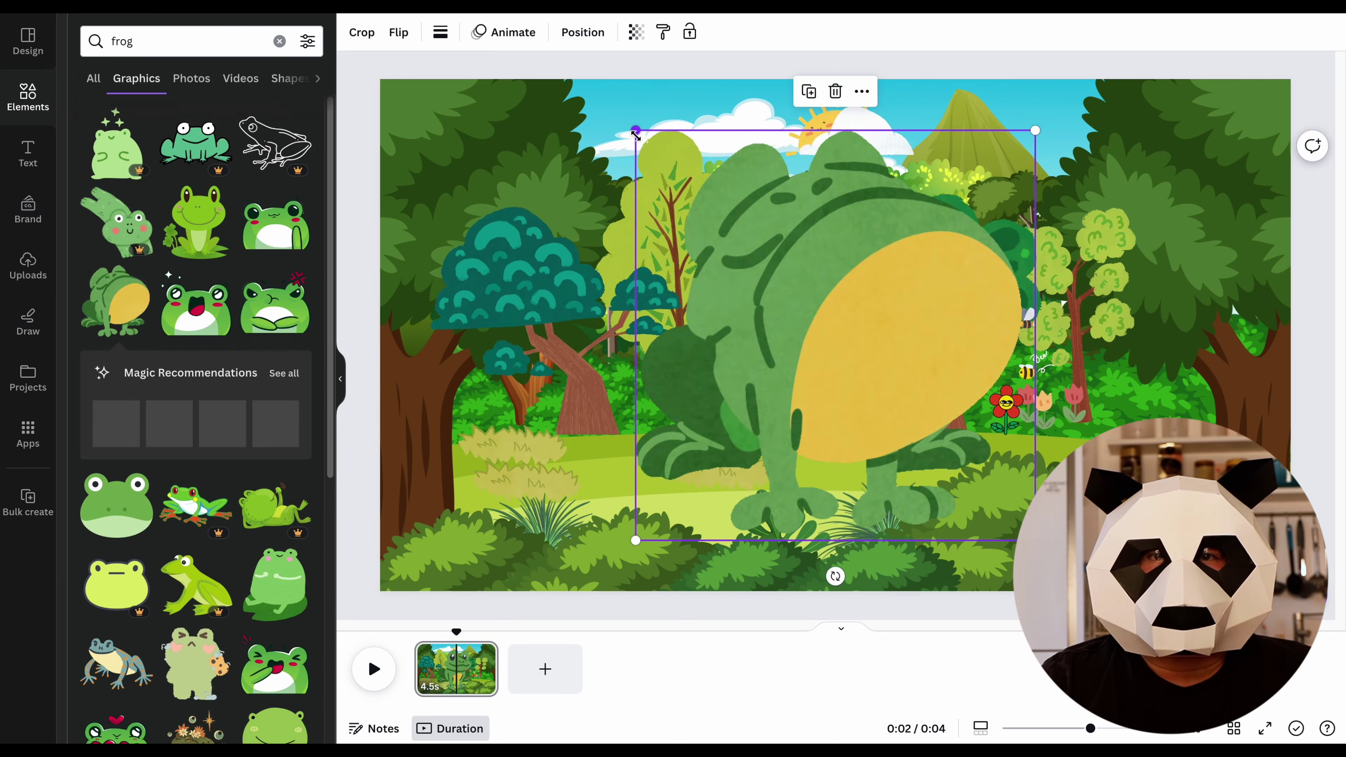
{"action": "left_click_drag", "start_coordinate": [631, 120], "coordinate": [482, 409]}
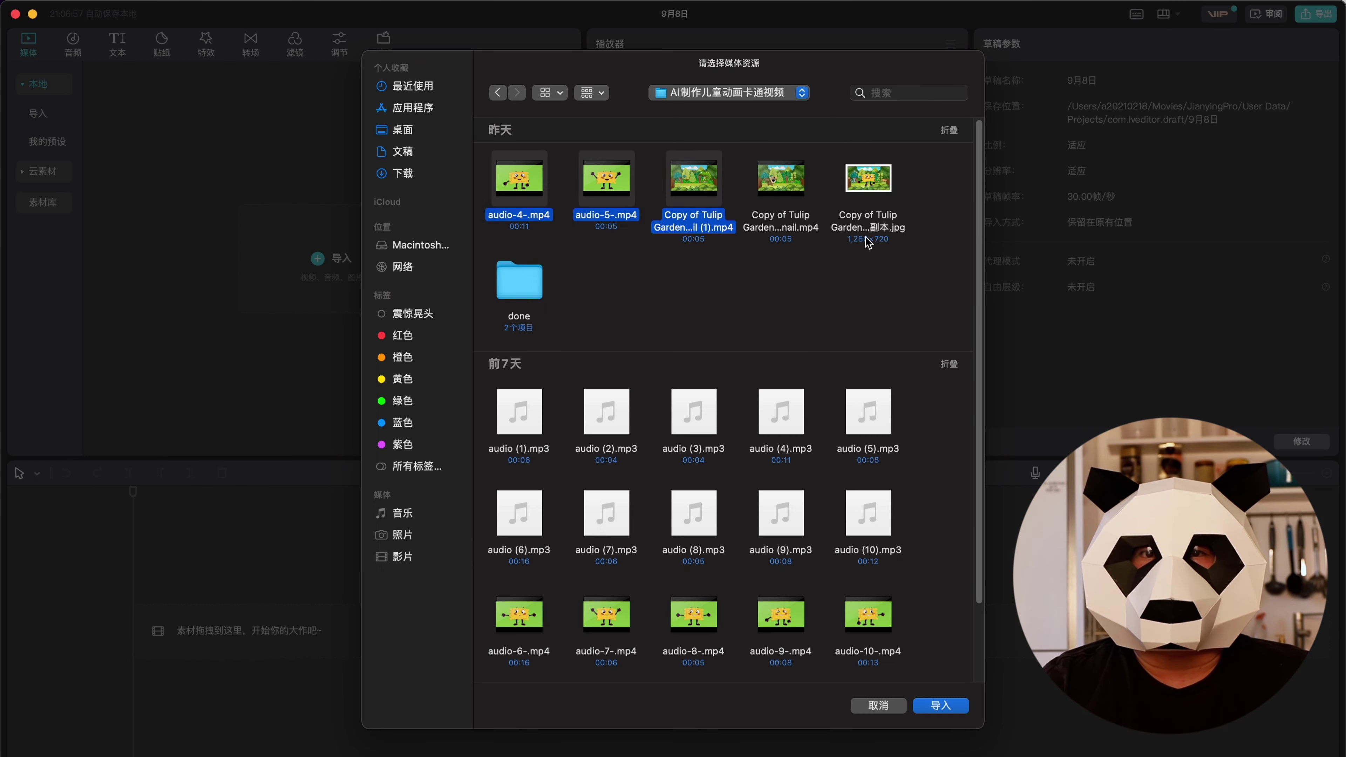
Import the image and video files into the media library
{"action": "left_click", "coordinate": [901, 186], "text": "shift"}
{"action": "scroll", "coordinate": [694, 377], "scroll_direction": "down", "scroll_amount": 2}
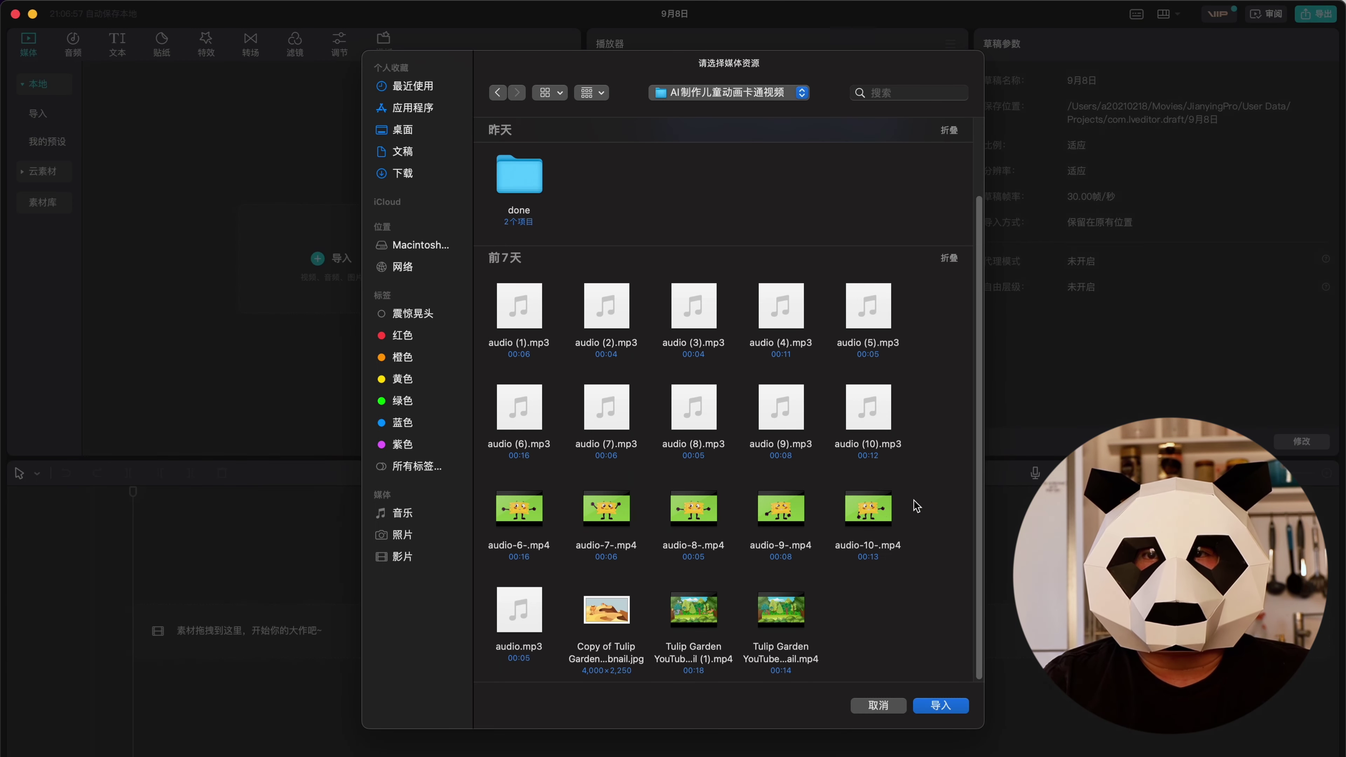
{"action": "left_click_drag", "start_coordinate": [923, 480], "coordinate": [488, 552]}
{"action": "left_click_drag", "start_coordinate": [843, 581], "coordinate": [572, 663]}
{"action": "left_click", "coordinate": [941, 705]}
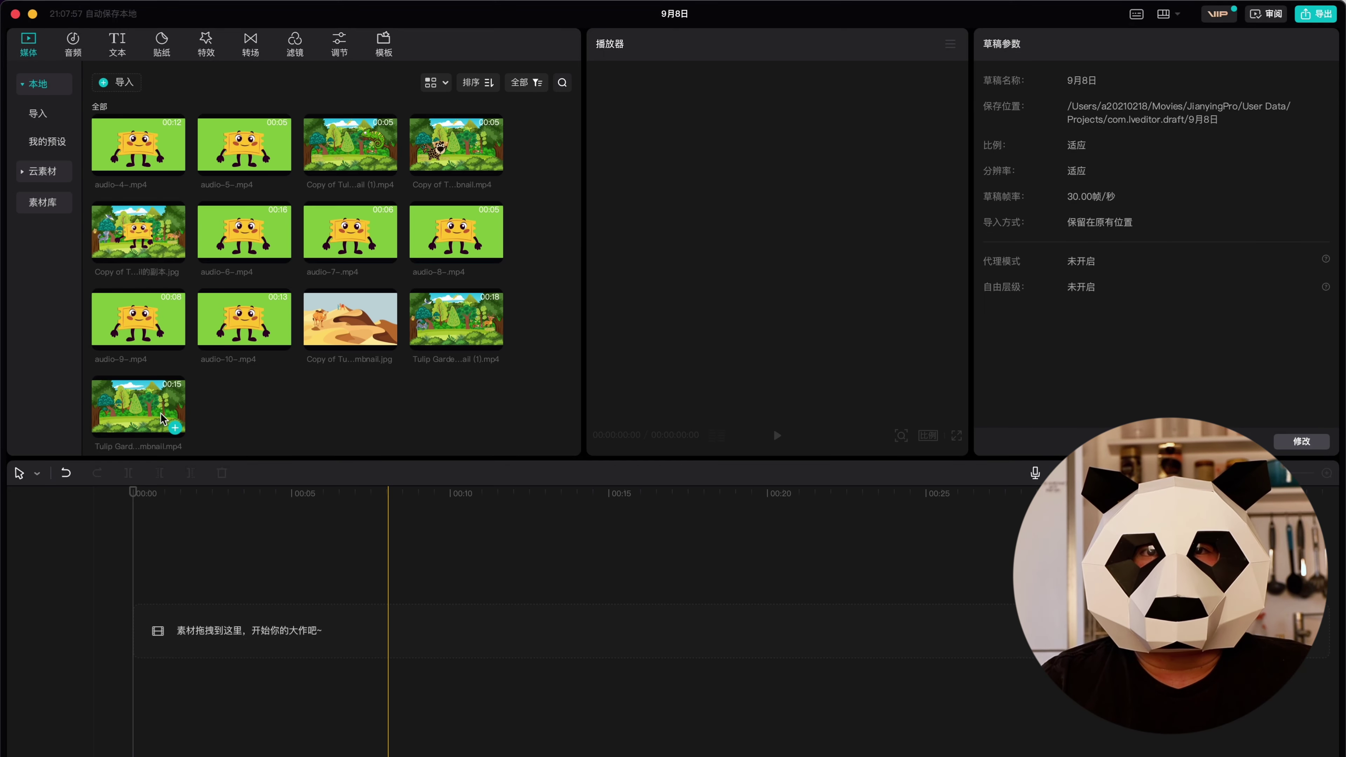
Place the Tulip Garden video with the audio-10 character clip layered above and scaled down
{"action": "left_click", "coordinate": [175, 429]}
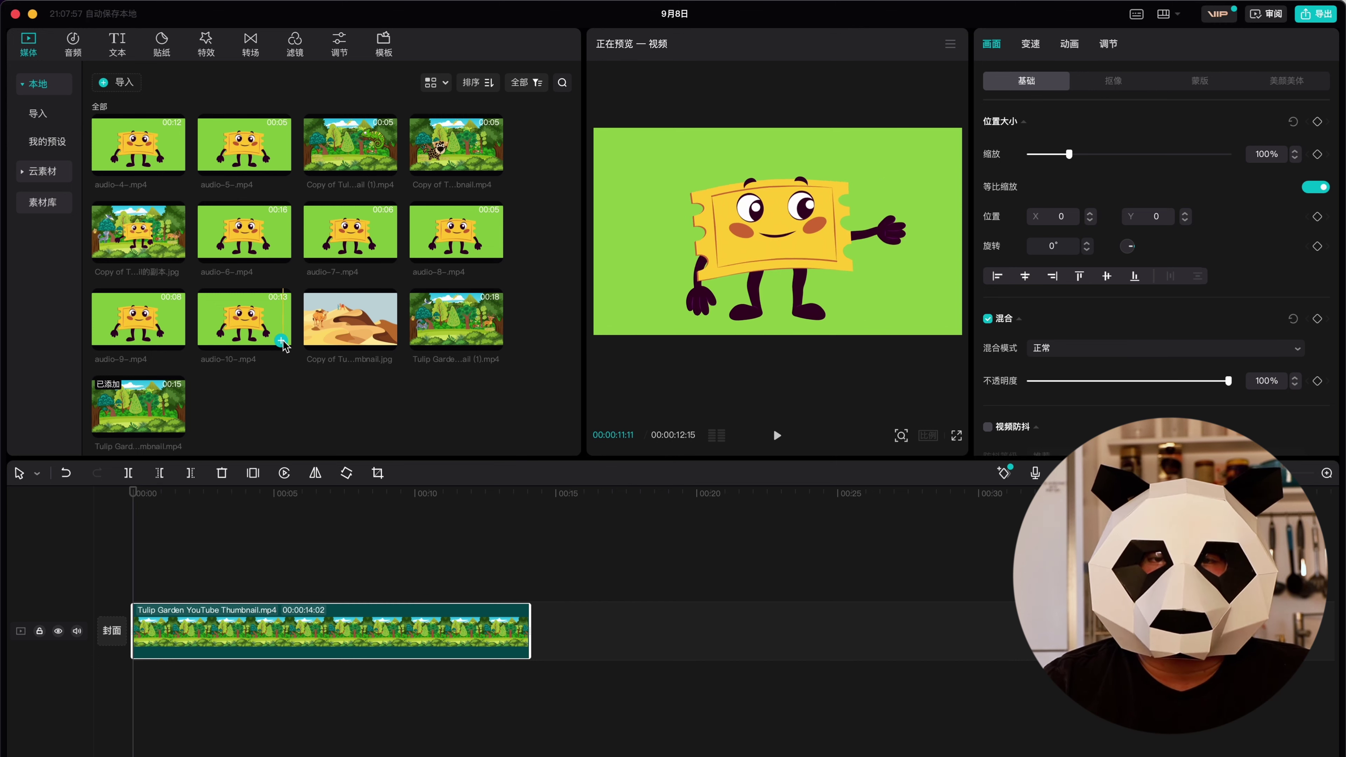
{"action": "left_click", "coordinate": [282, 340]}
{"action": "left_click_drag", "start_coordinate": [227, 631], "coordinate": [226, 578]}
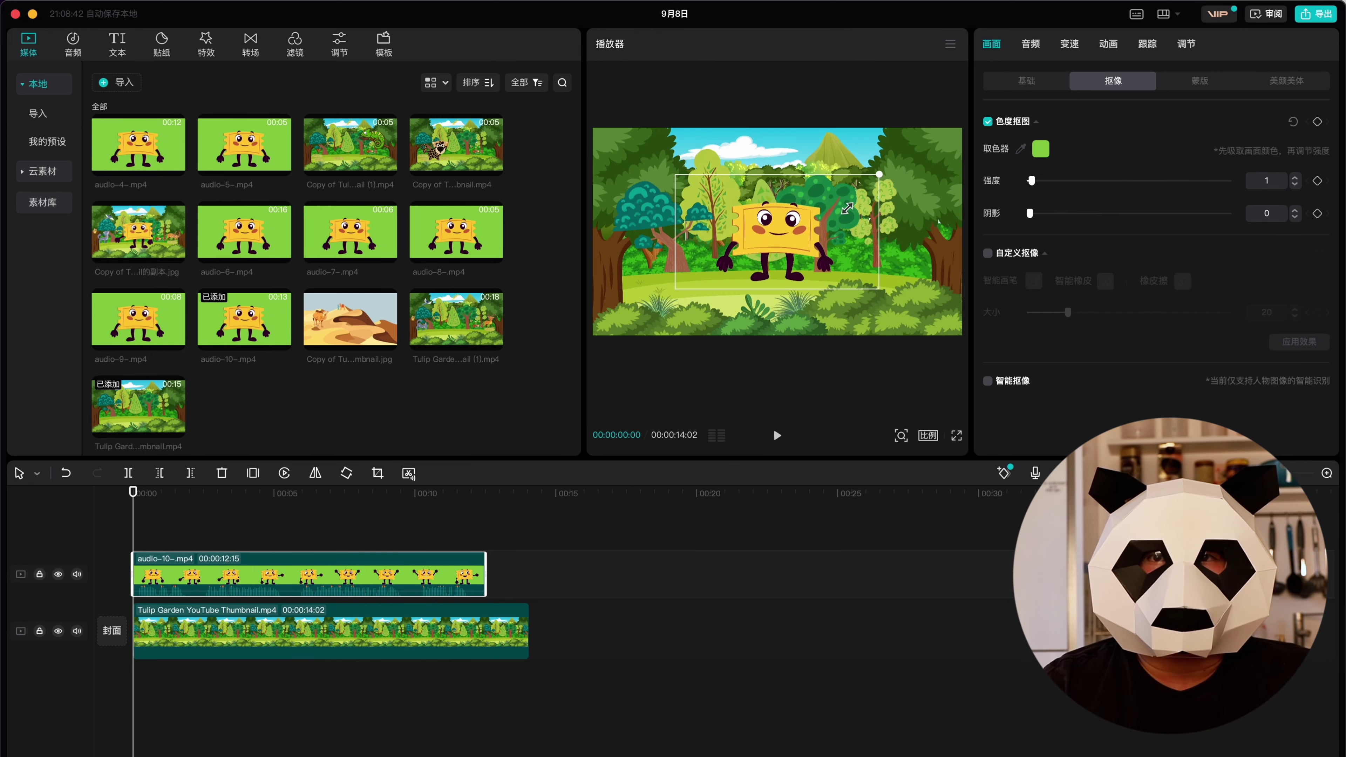
{"action": "left_click_drag", "start_coordinate": [848, 208], "coordinate": [868, 195]}
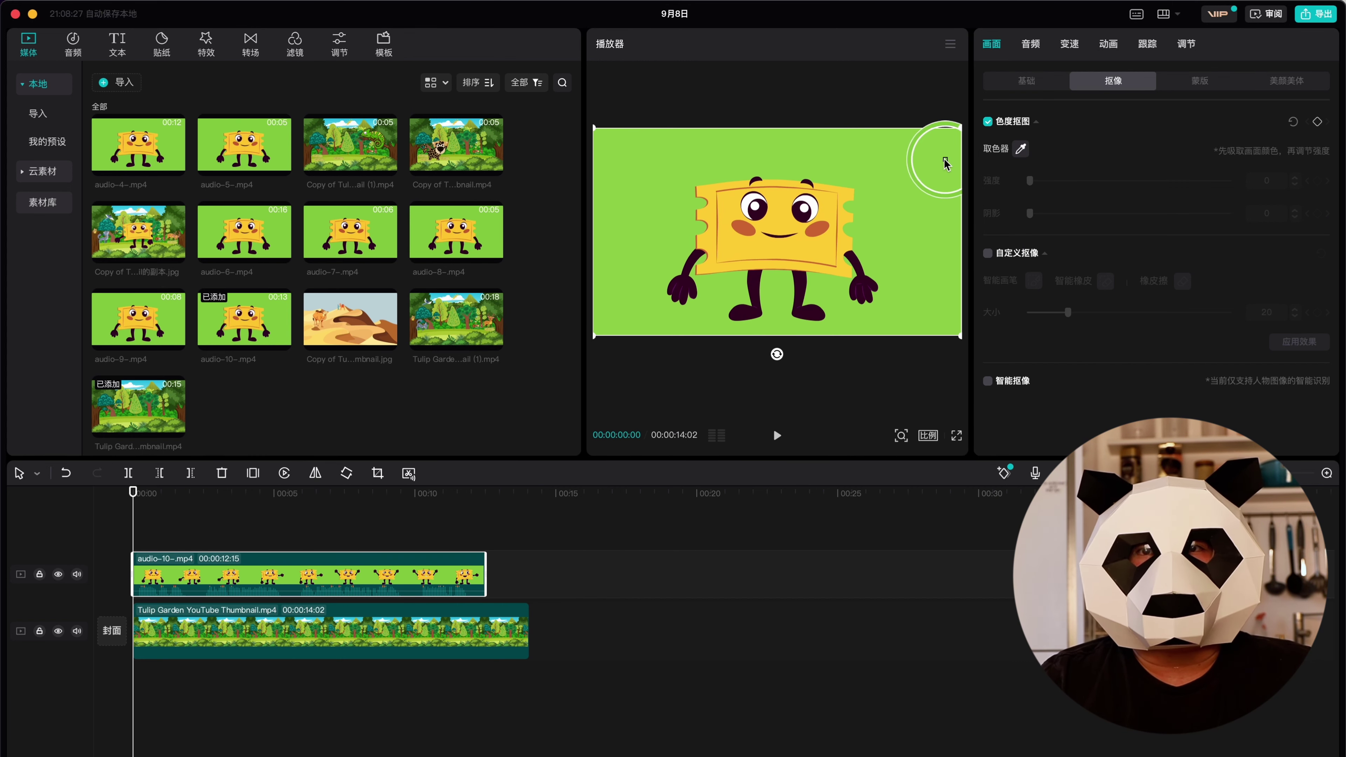
Chroma-key the green backgrounds with the eyedropper, raise the strength, and export the project as 4K MP4
{"action": "left_click", "coordinate": [947, 164]}
{"action": "left_click", "coordinate": [1295, 177]}
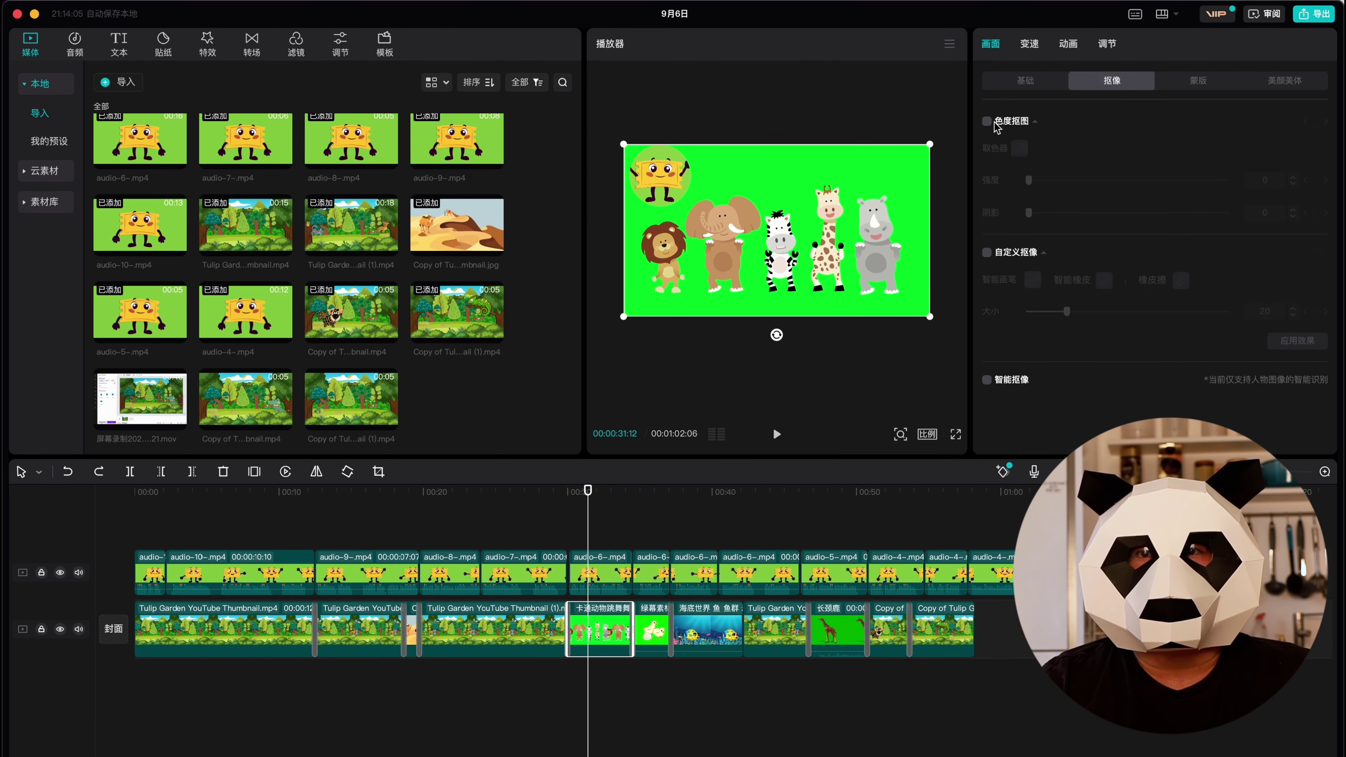
{"action": "left_click", "coordinate": [996, 124]}
{"action": "left_click", "coordinate": [1294, 177]}
{"action": "left_click_drag", "start_coordinate": [1034, 183], "coordinate": [1051, 186]}
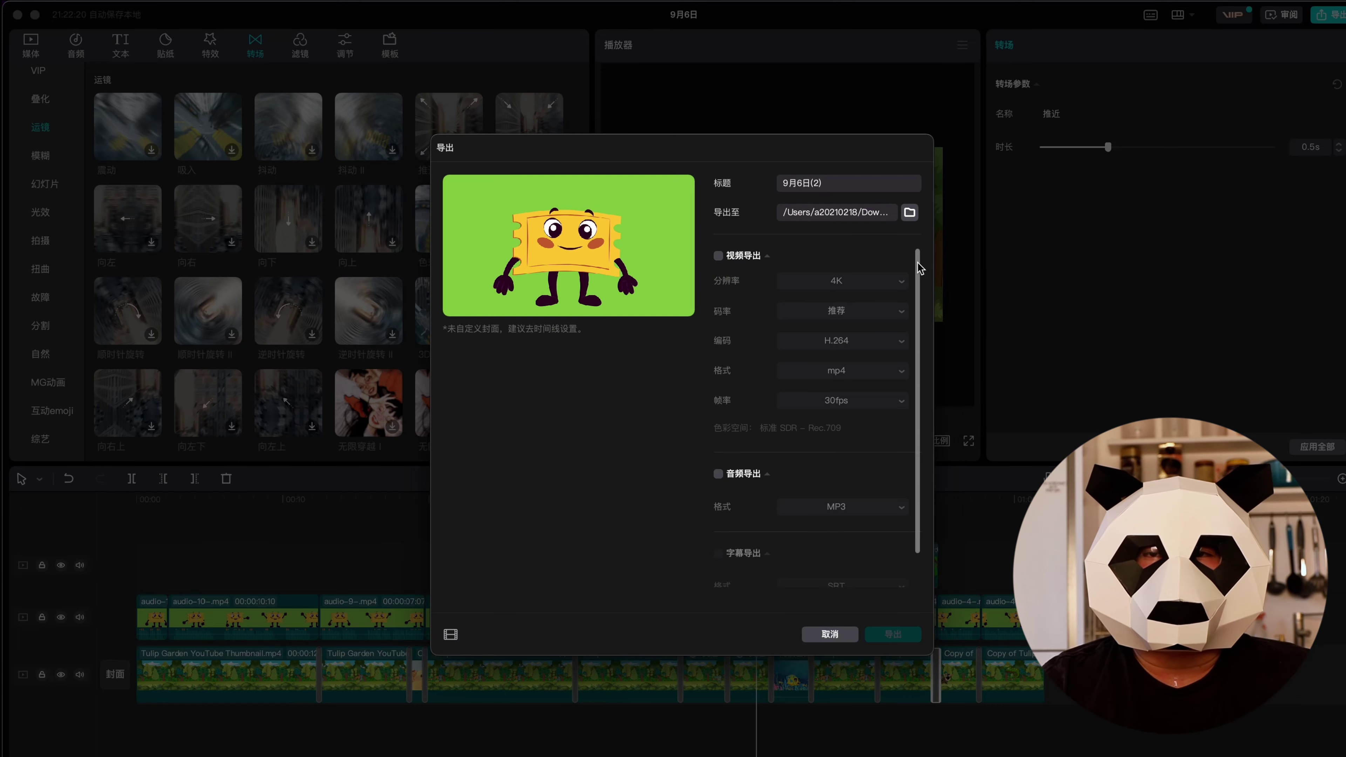
{"action": "left_click", "coordinate": [719, 256]}
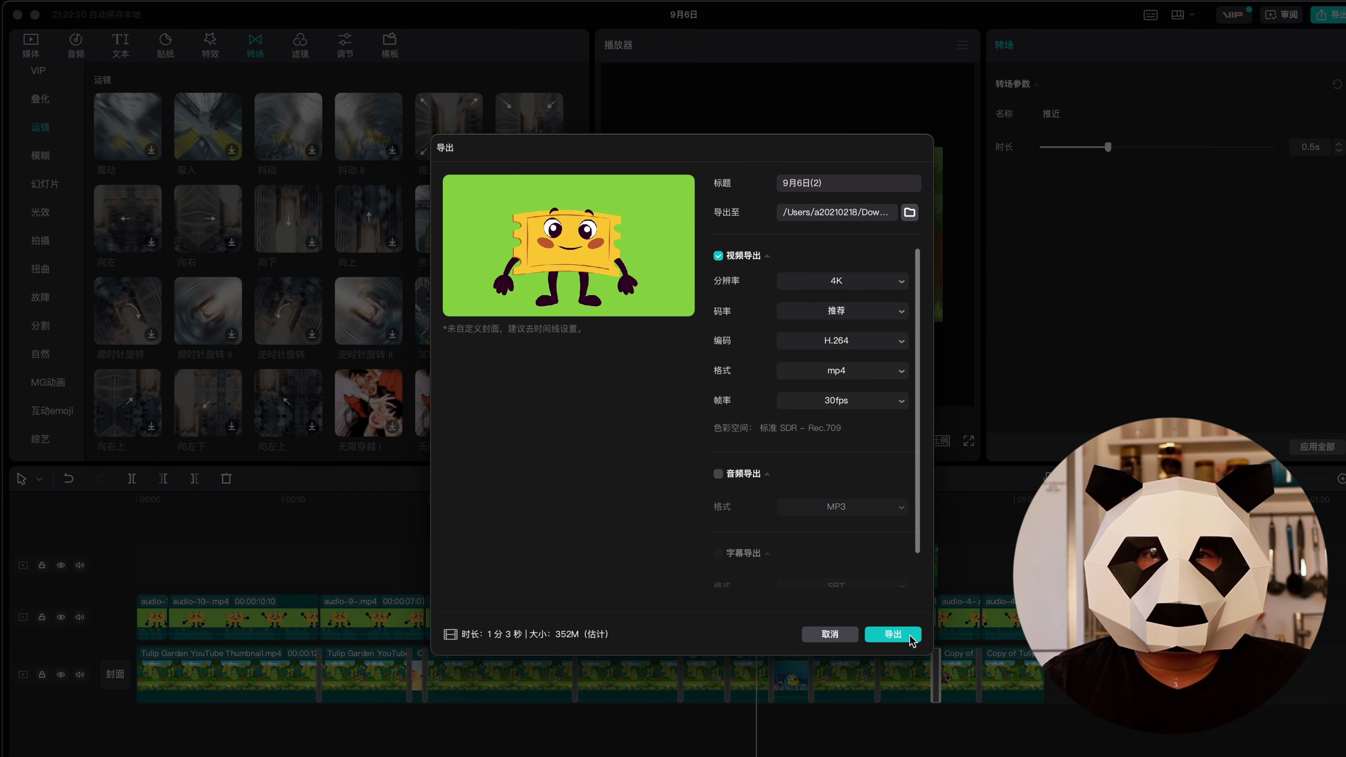
{"action": "left_click", "coordinate": [893, 634]}
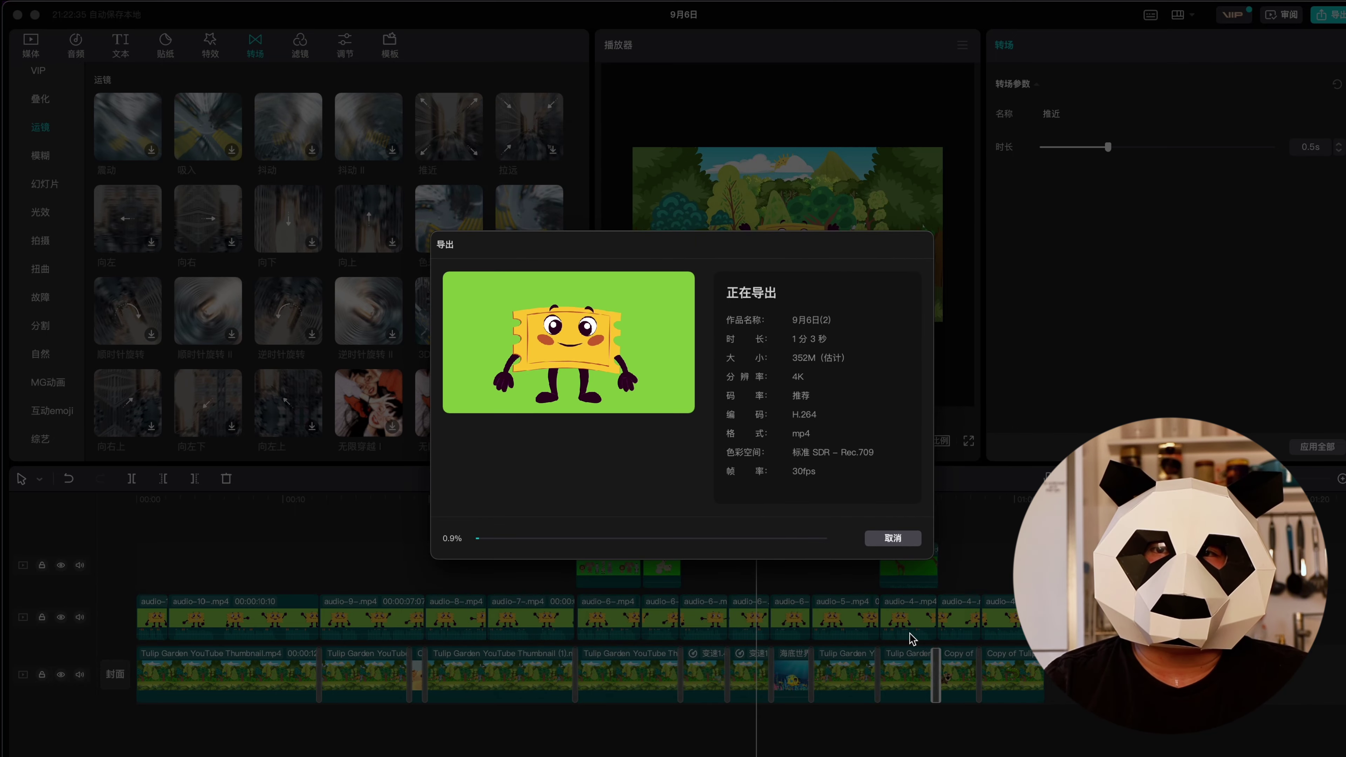